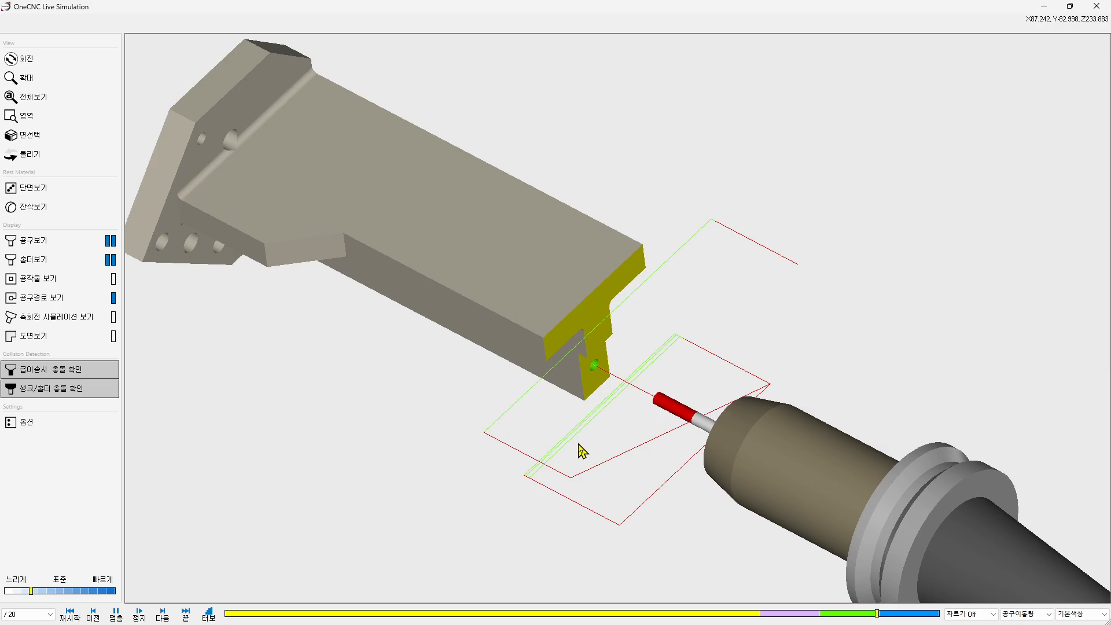
- Examine the end-face chamfer and hole machining from several angles in the toolpath simulation, and close the simulation
scroll(616, 442, "down", 2)
scroll(434, 263, "up", 4)
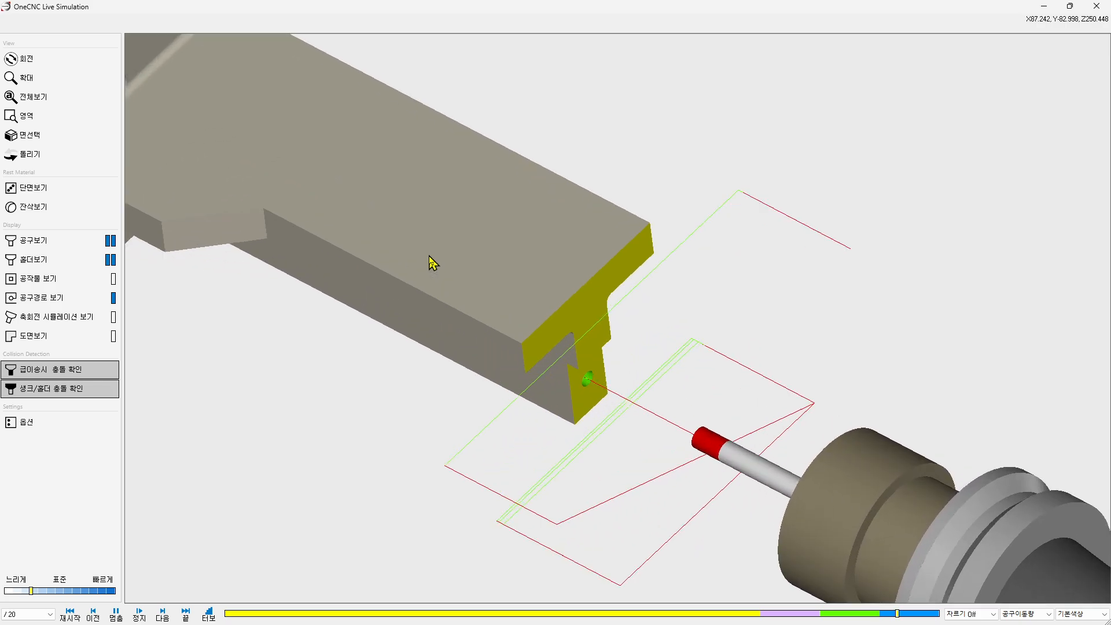
scroll(429, 256, "up", 1)
middle_click_drag(430, 230, 476, 244)
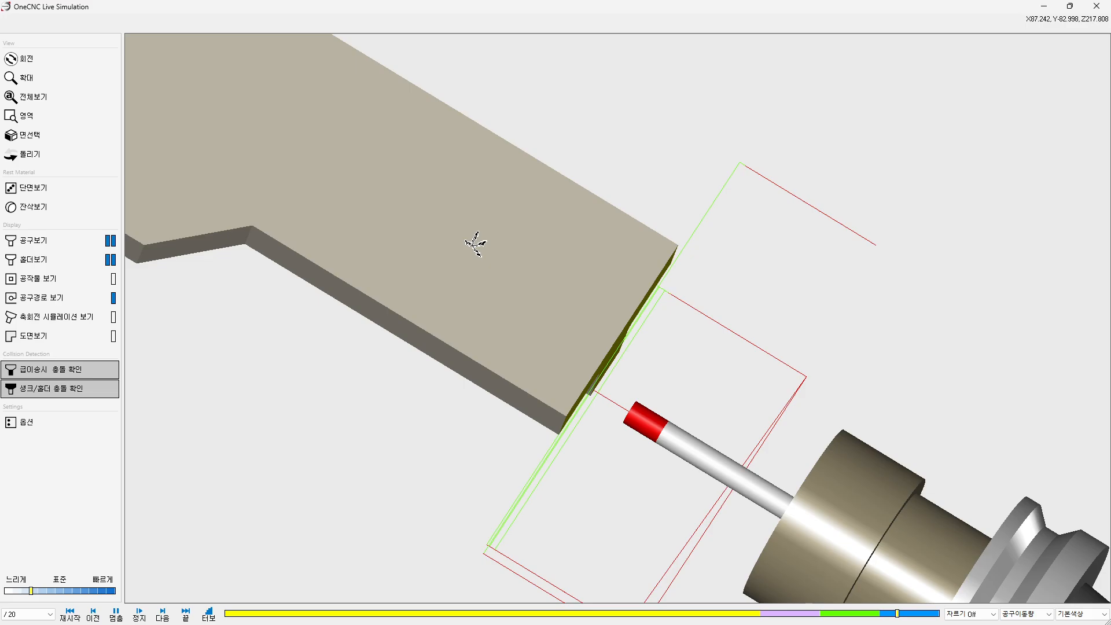
scroll(457, 193, "up", 3)
scroll(510, 309, "down", 2)
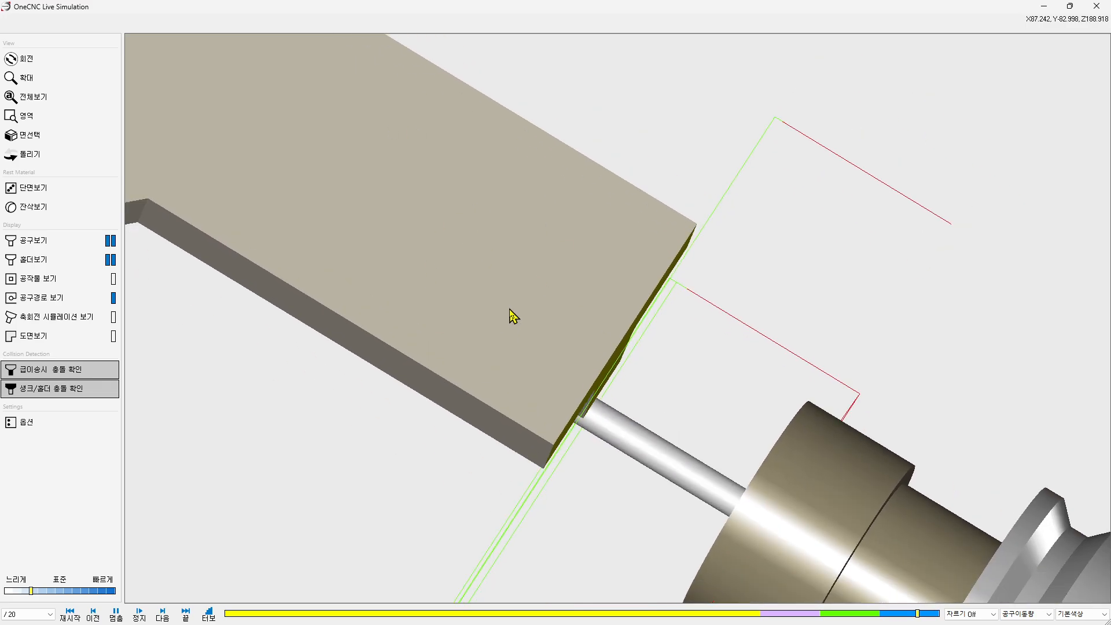
scroll(511, 315, "down", 2)
middle_click_drag(511, 316, 568, 186)
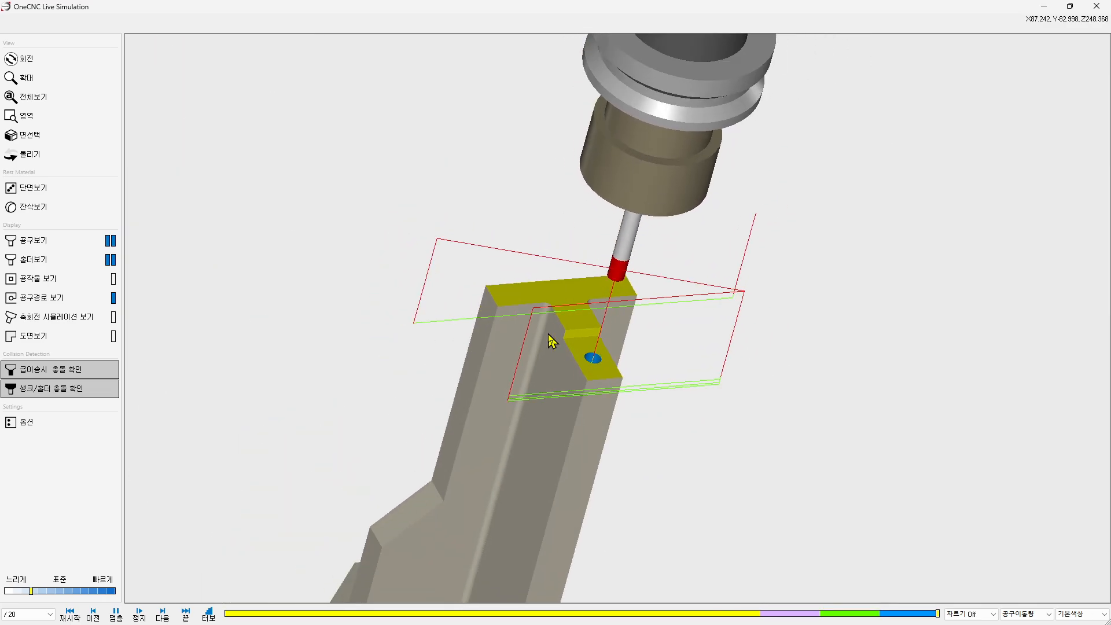
scroll(552, 342, "down", 2)
left_click(1092, 6)
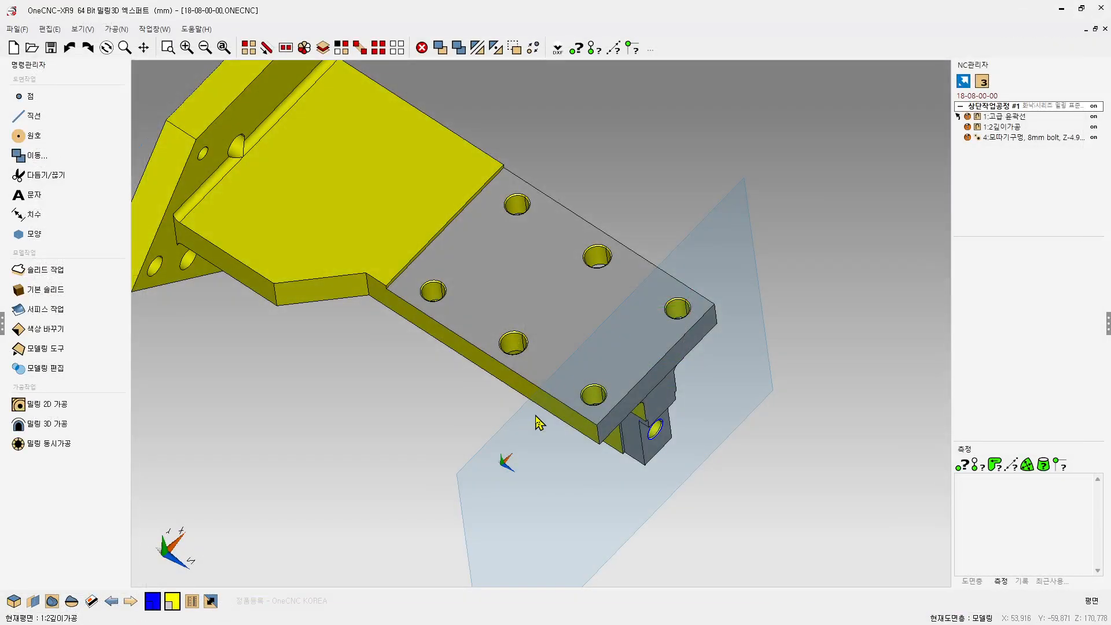
- Add a new group operation below the existing top machining group in the NC manager
middle_click_drag(553, 431, 550, 385)
scroll(502, 360, "up", 1)
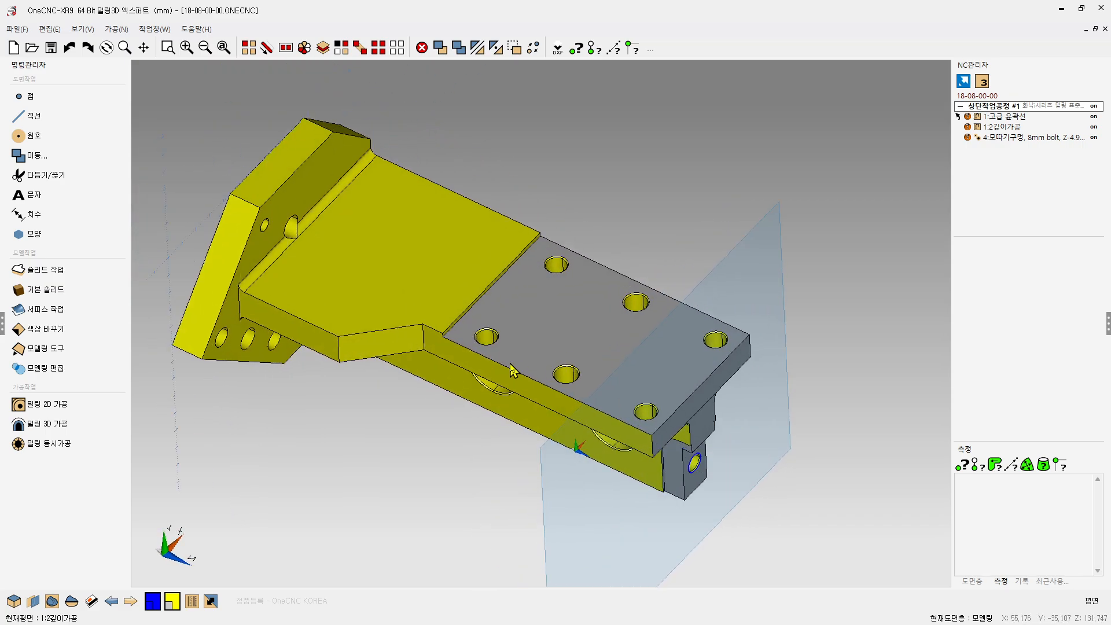
scroll(538, 353, "up", 2)
scroll(539, 354, "down", 2)
scroll(538, 360, "down", 1)
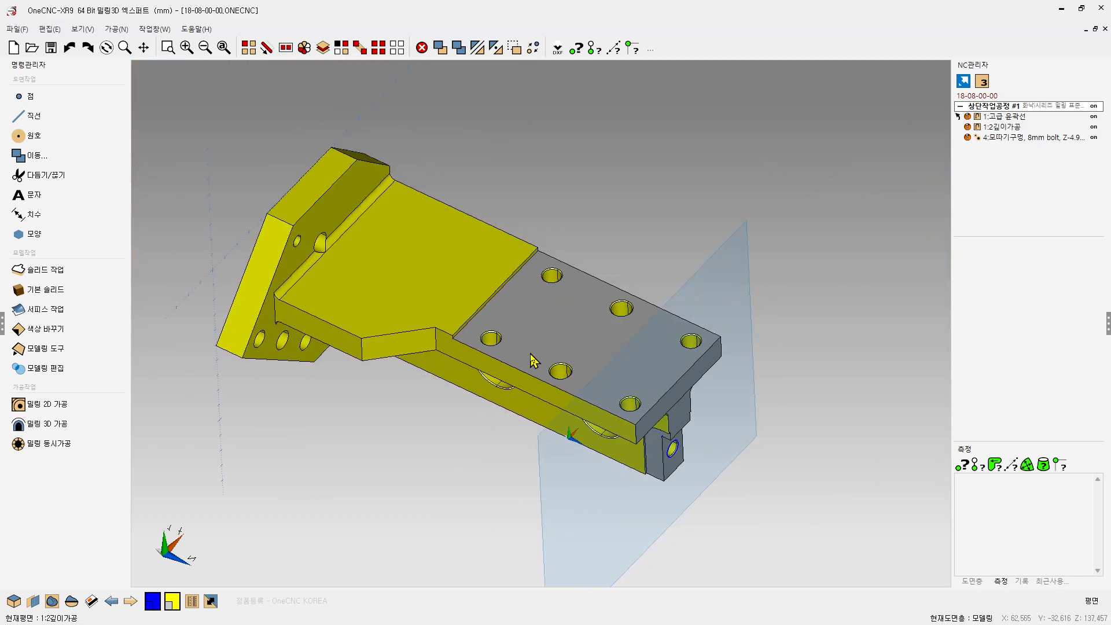
scroll(534, 360, "up", 1)
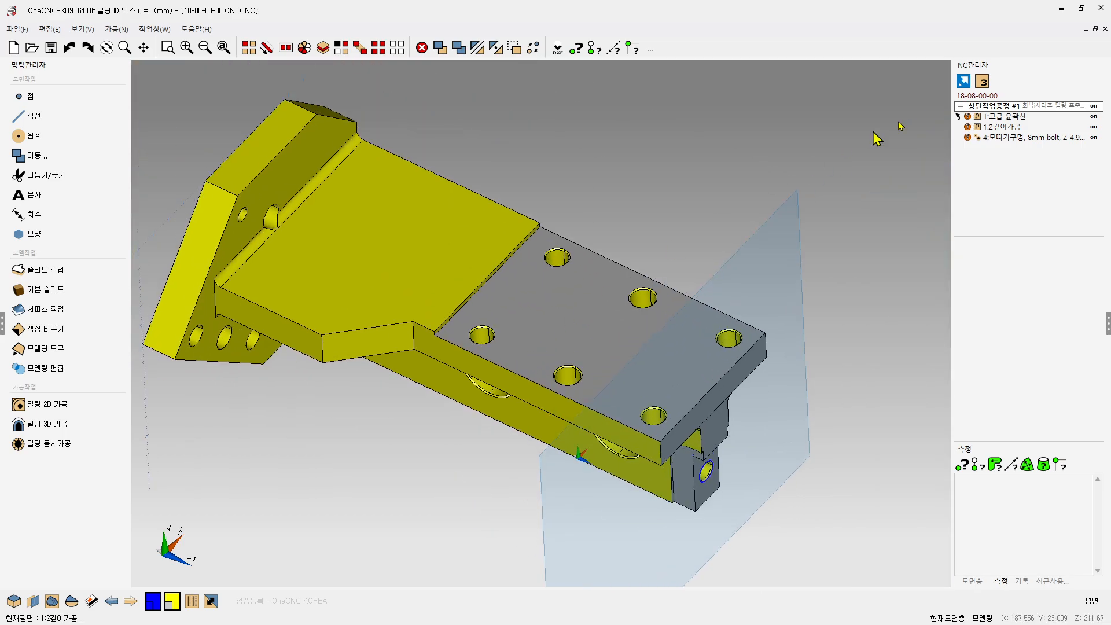
right_click(988, 178)
left_click(1013, 184)
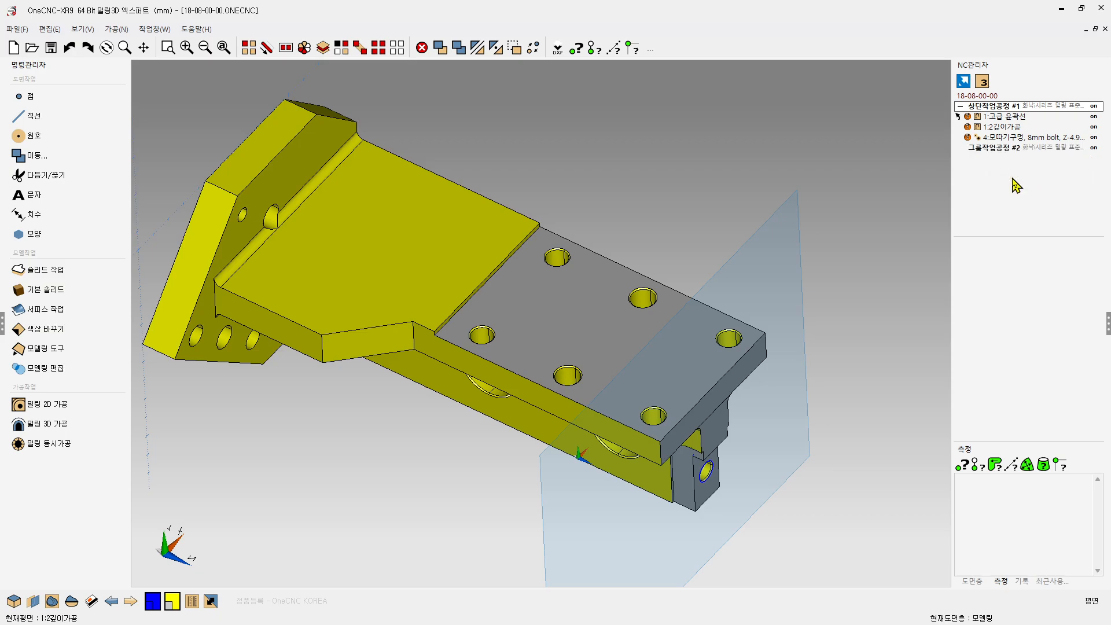
- Rename the new group operation as "배면작업공정 #2"
double_click(977, 149)
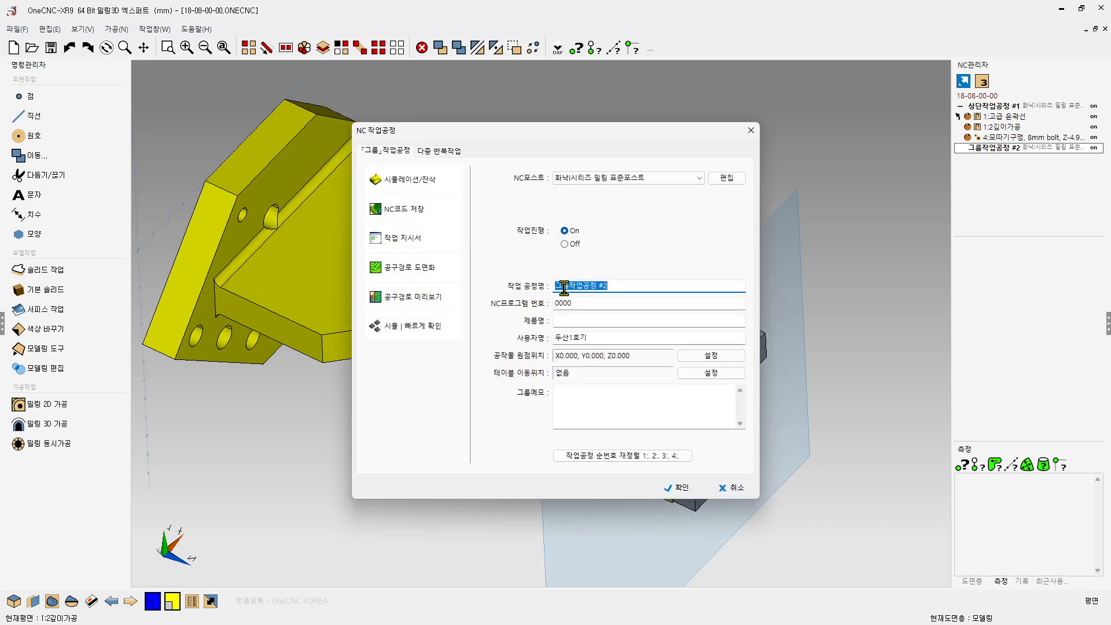
left_click(564, 285)
type("ㅇ")
key("BackSpace")
key("BackSpace")
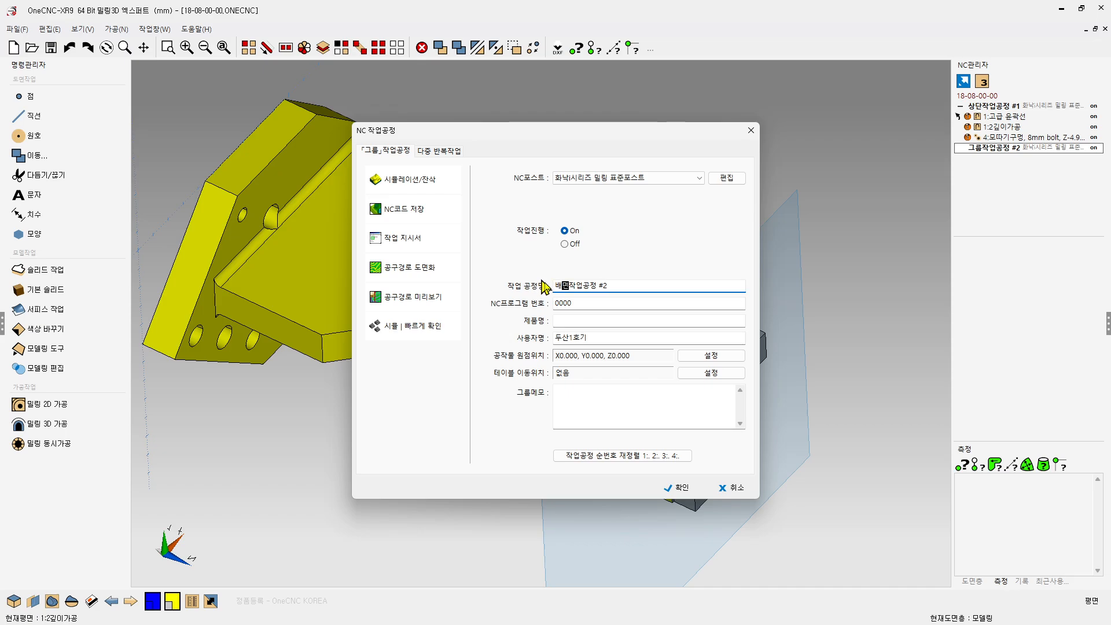
left_click(680, 491)
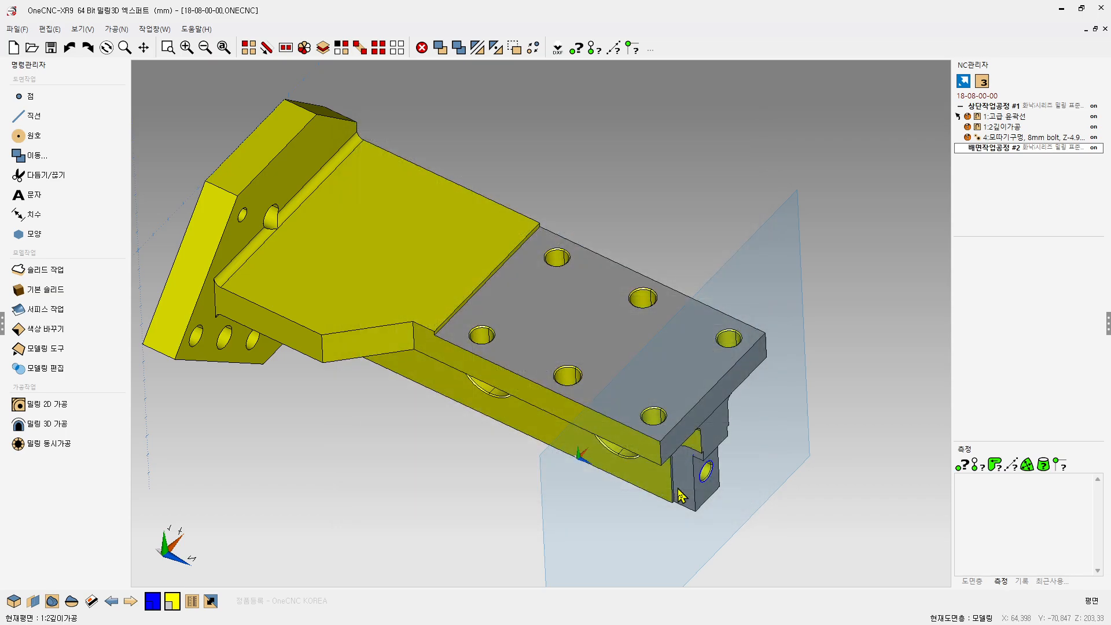
- Open the smart plane settings and place them clear of the model, with the drilled plate face in view
right_click(992, 149)
left_click(1009, 156)
middle_click_drag(575, 340, 422, 186)
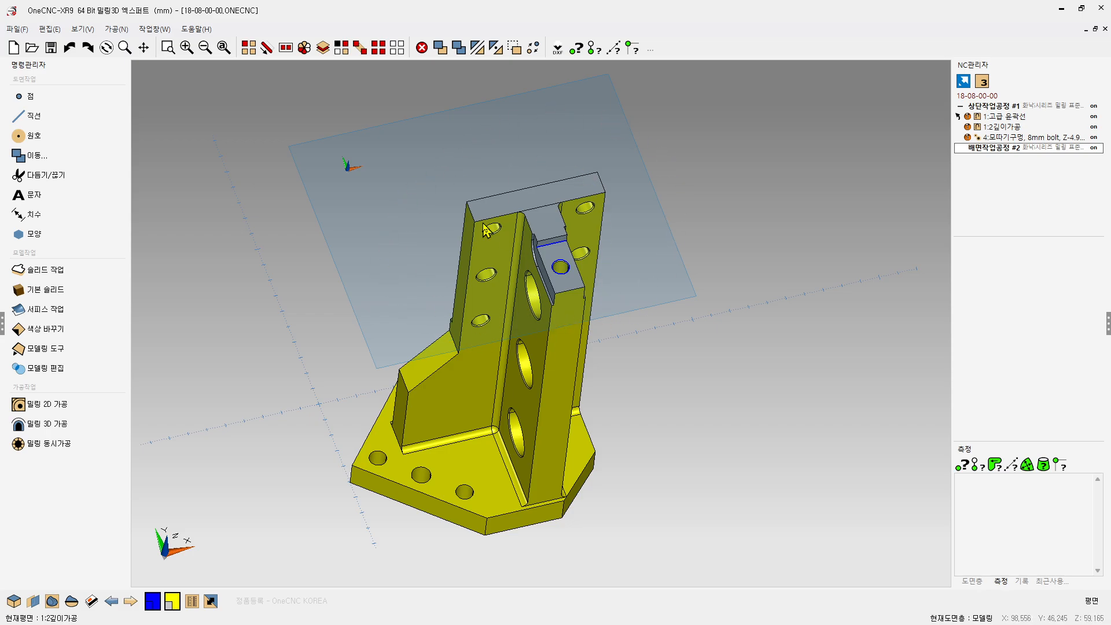
middle_click_drag(489, 231, 605, 339)
scroll(659, 389, "up", 7)
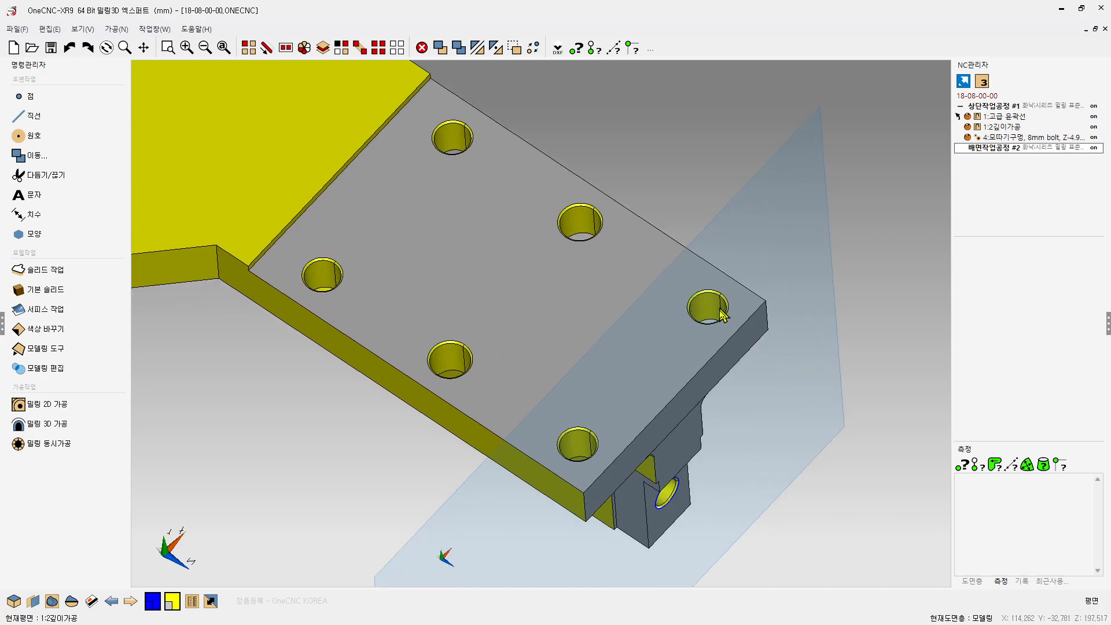
scroll(798, 326, "down", 1)
scroll(798, 327, "up", 1)
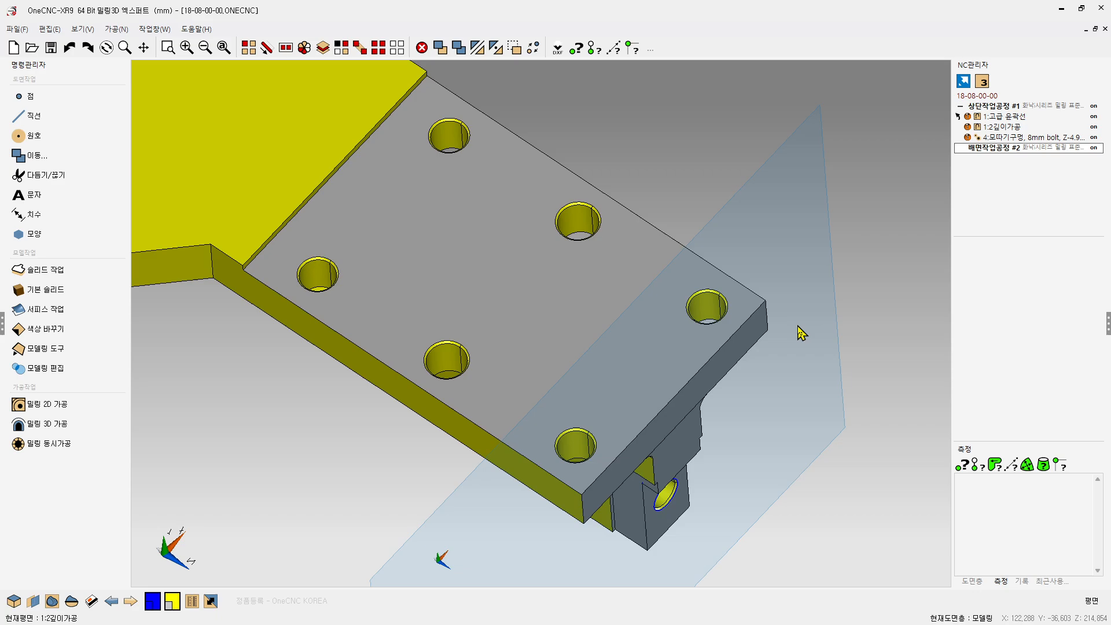
left_click(33, 602)
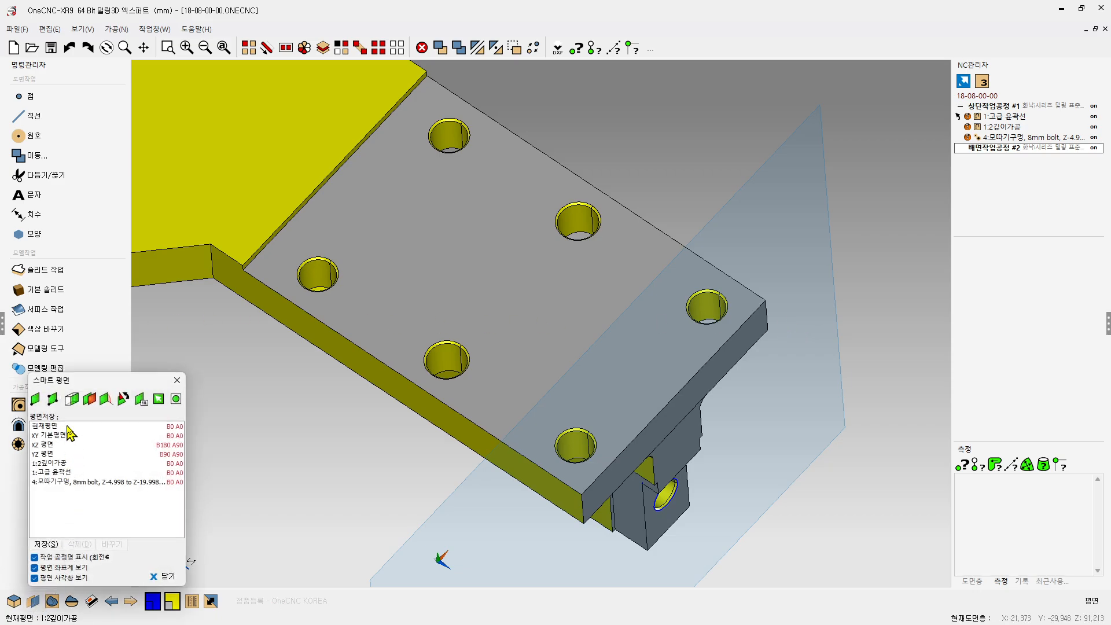
left_click_drag(70, 383, 962, 199)
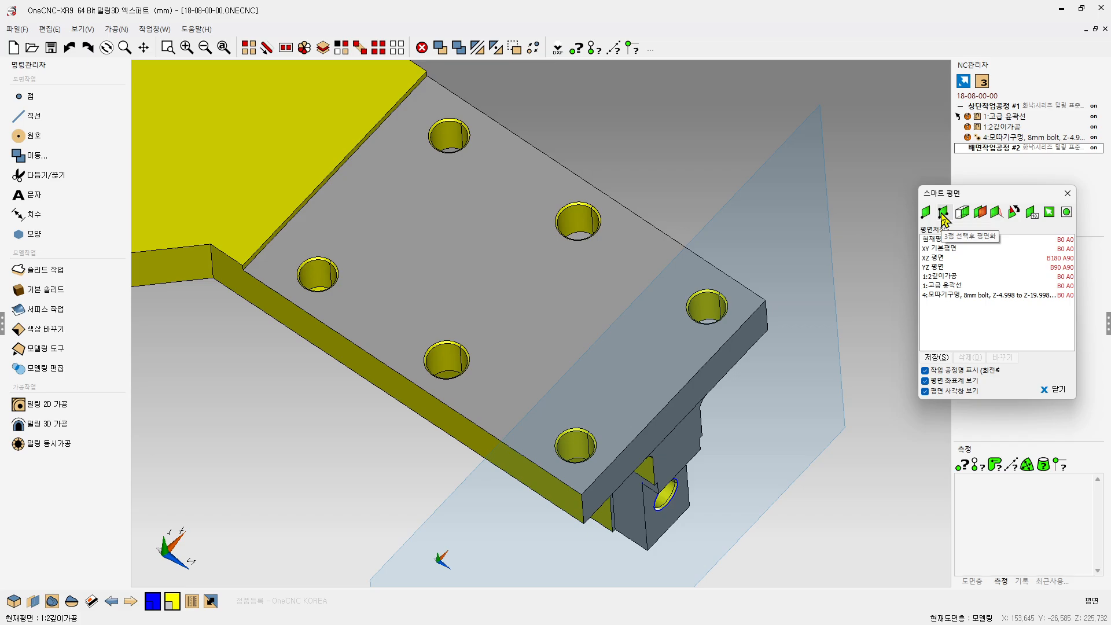
- Define a three-point plane on the drilled plate face, with its origin at the step corner, X along the long edge and Y toward the opposite end corner
left_click(942, 213)
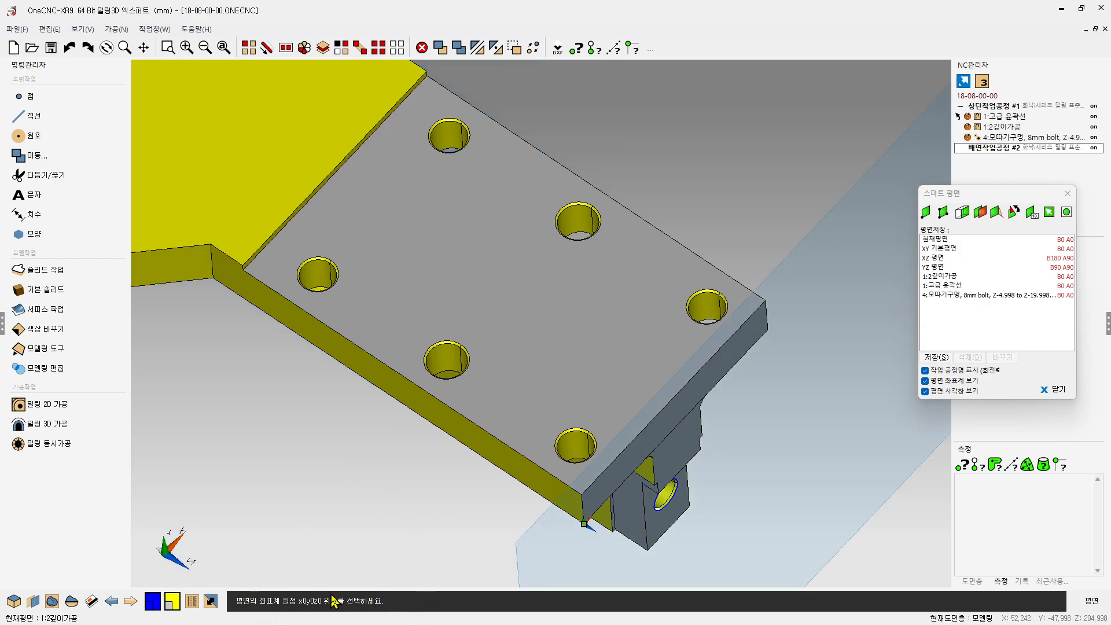
left_click(244, 270)
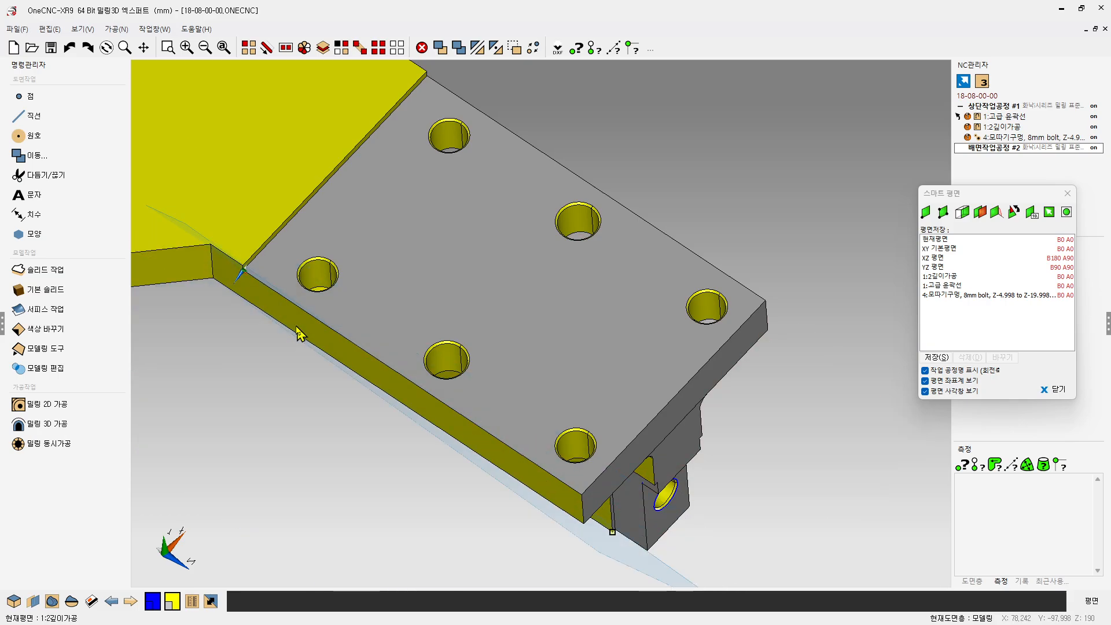
left_click(583, 499)
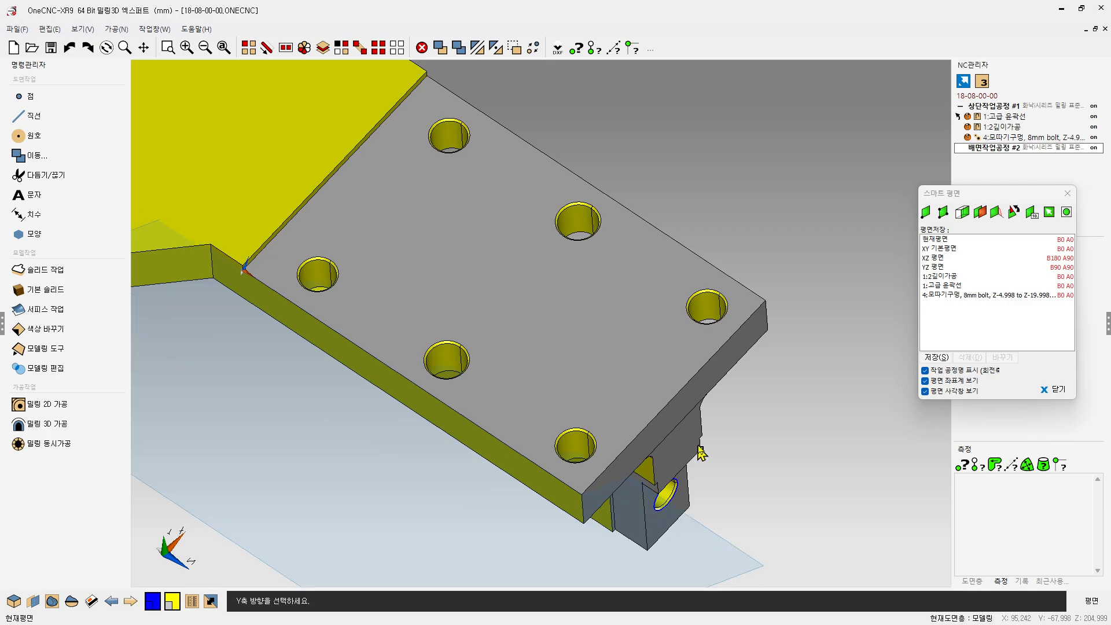
left_click(764, 303)
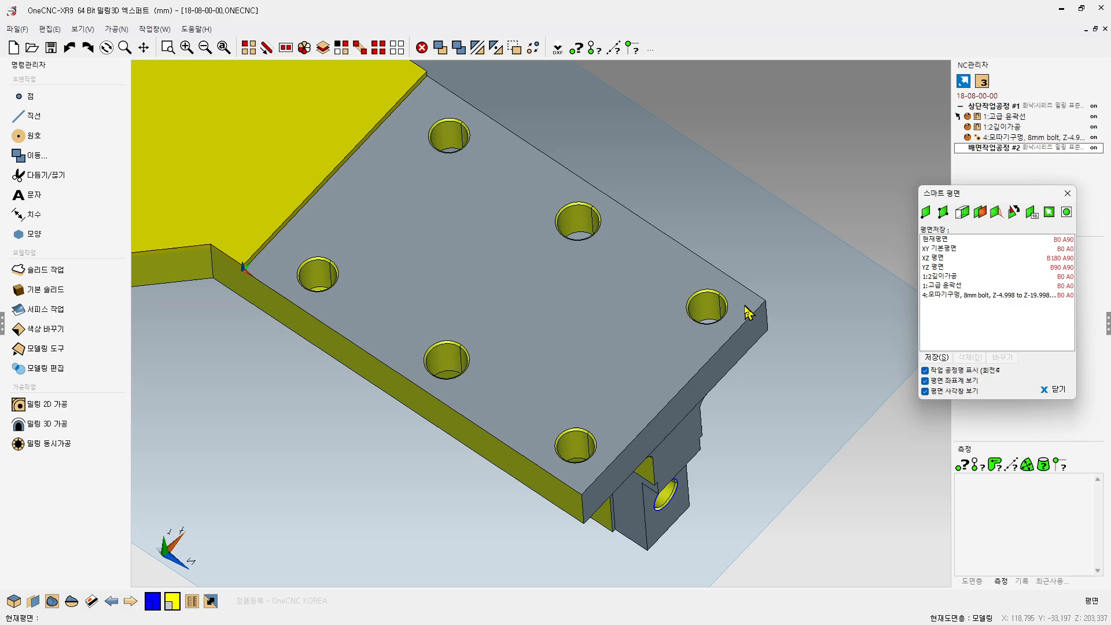
scroll(763, 303, "down", 2)
scroll(620, 341, "up", 2)
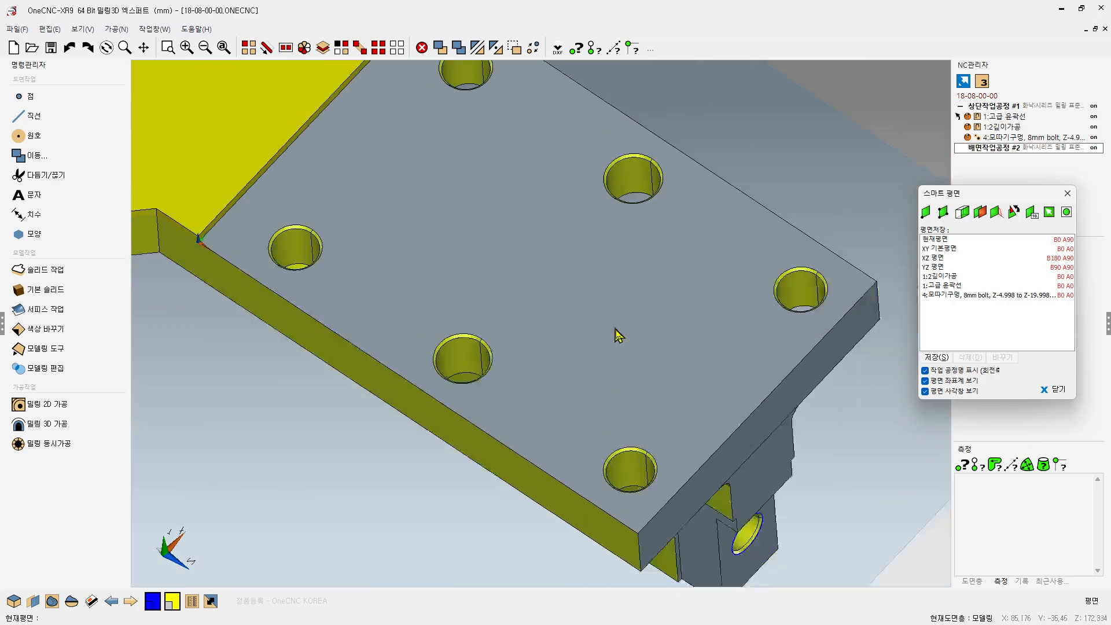
scroll(489, 302, "down", 3)
scroll(555, 308, "up", 2)
scroll(321, 343, "up", 1)
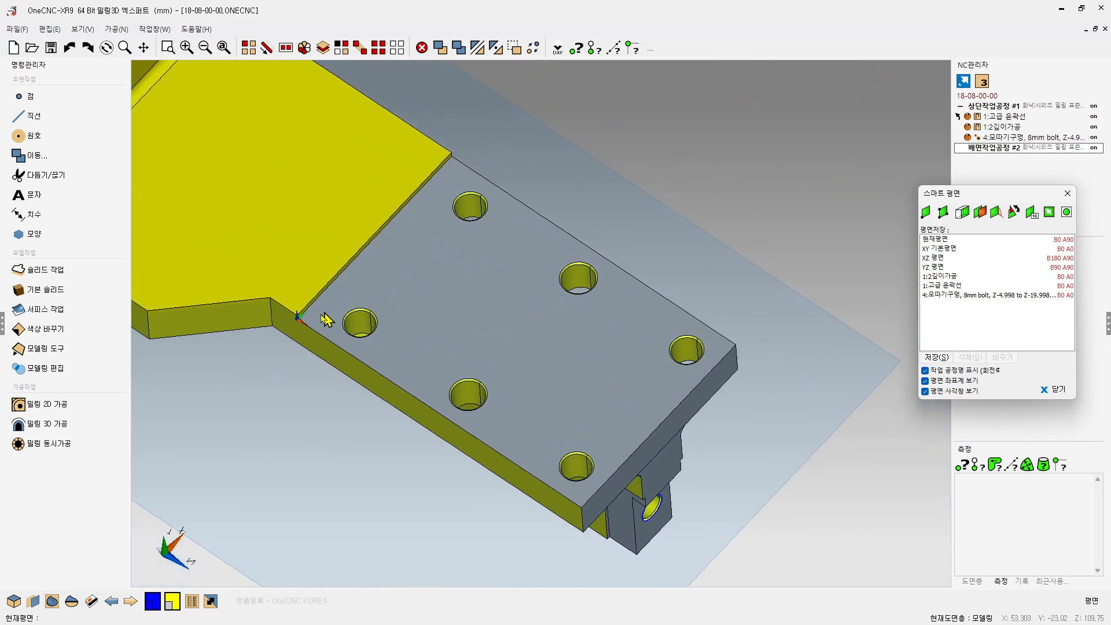
- Move the plane's origin to the outer end corner of the drilled plate face, on the edge opposite the step corner
left_click(302, 329)
left_click(736, 352)
left_click(724, 348)
left_click(925, 213)
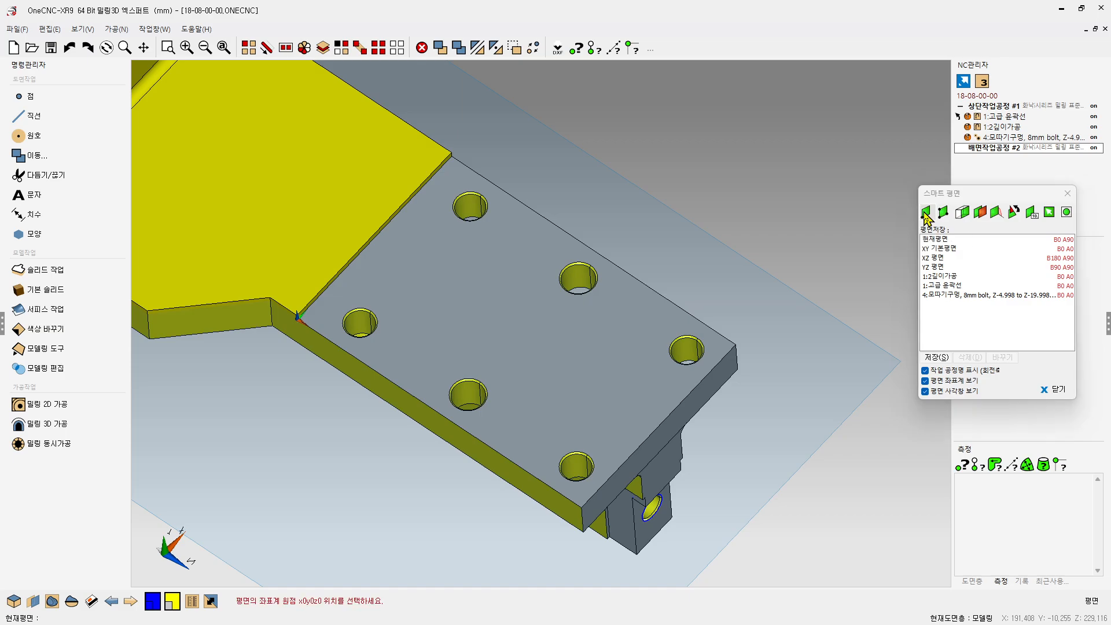
left_click(736, 345)
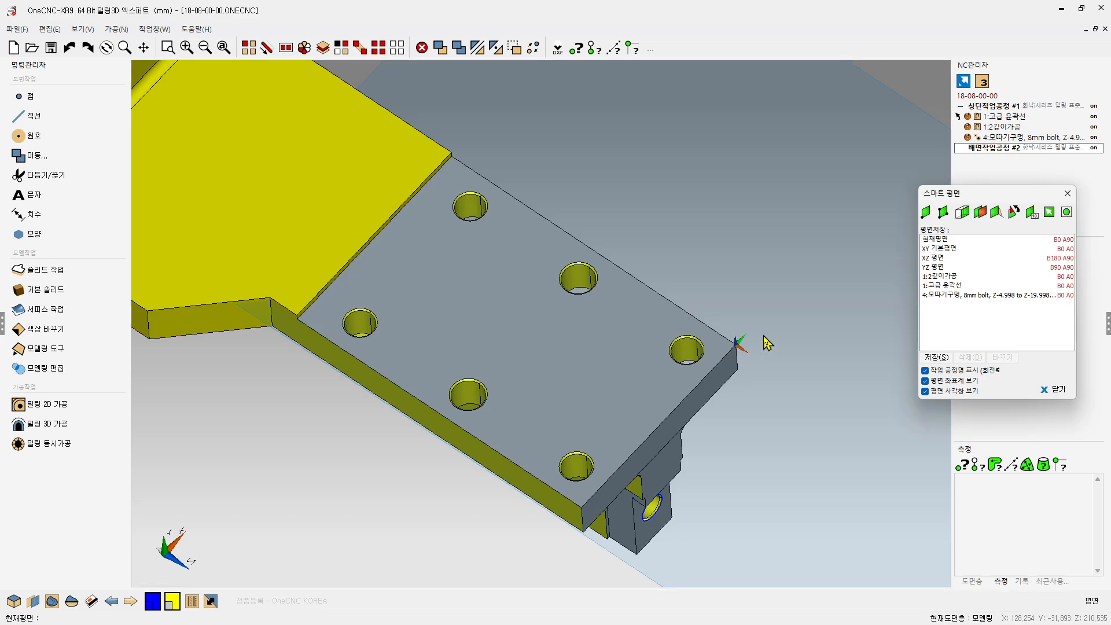
scroll(670, 382, "up", 1)
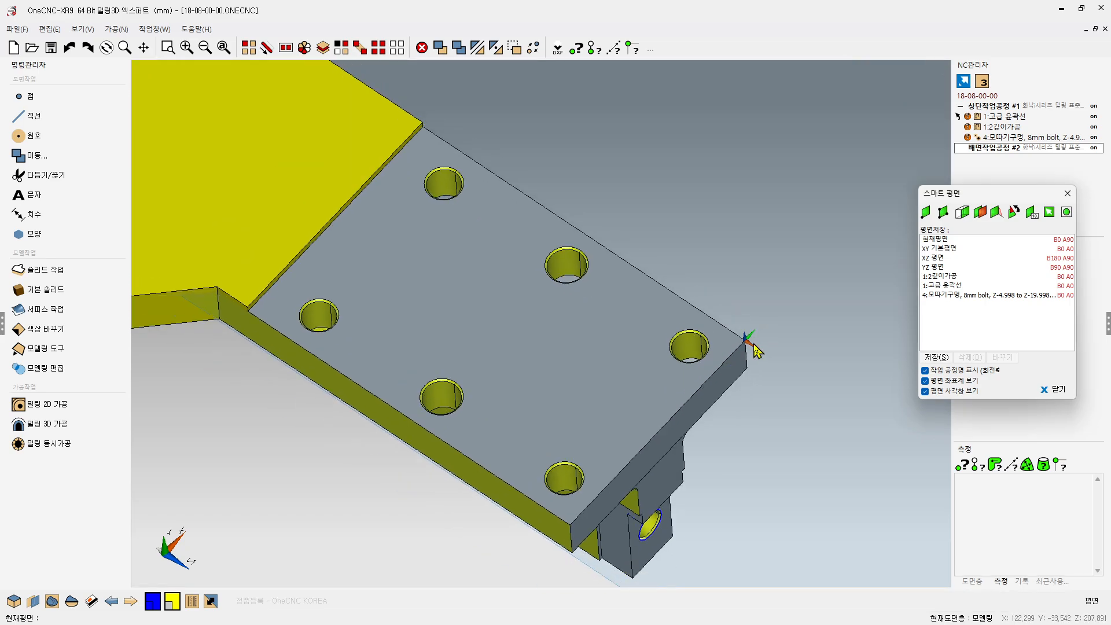
- Shift the plane perpendicularly to the level of the raised face by picking that face's corner at the step
key("ctrl")
key("ctrl")
left_click(753, 344)
left_click(980, 215)
left_click(981, 214)
left_click(981, 215)
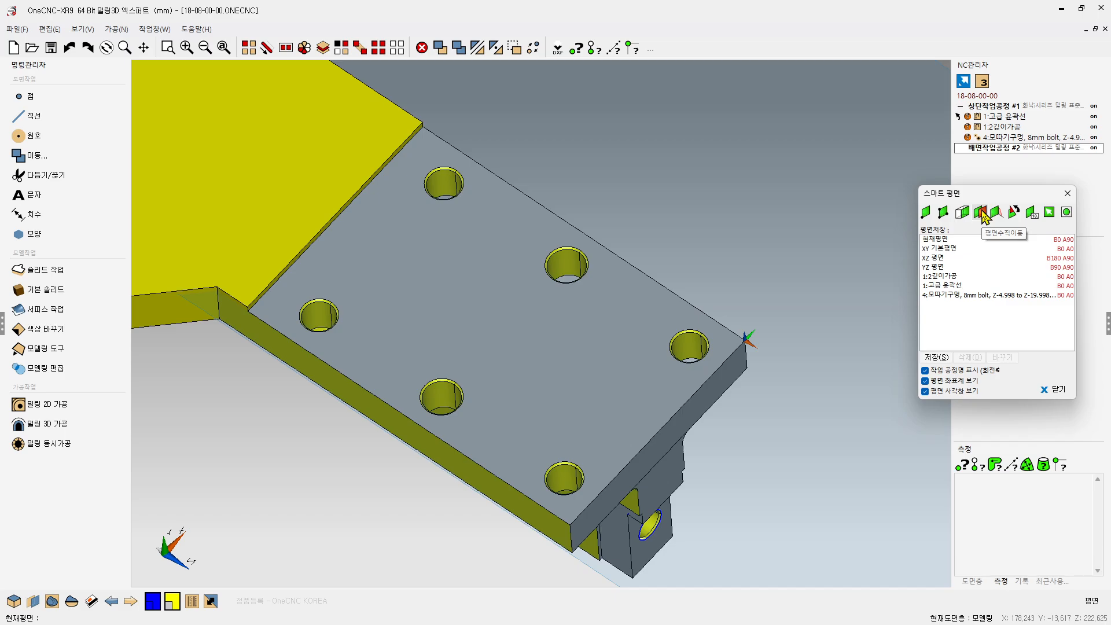
left_click(984, 215)
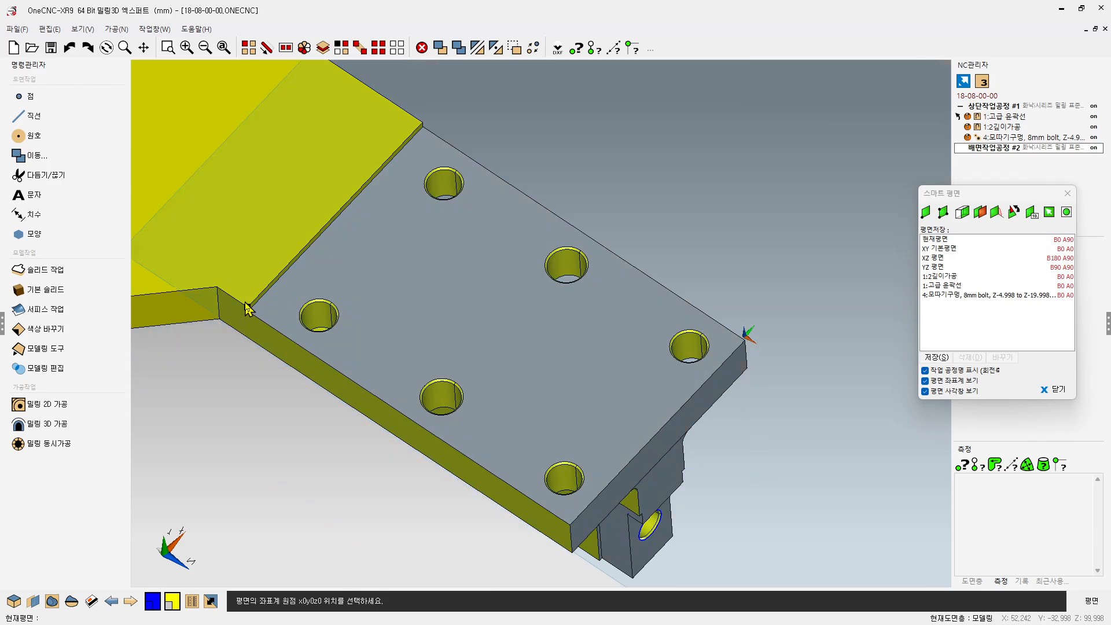
left_click(426, 124)
- Check the plane origin's position relative to the plate corner in the plane view and the right-side view
scroll(746, 339, "up", 3)
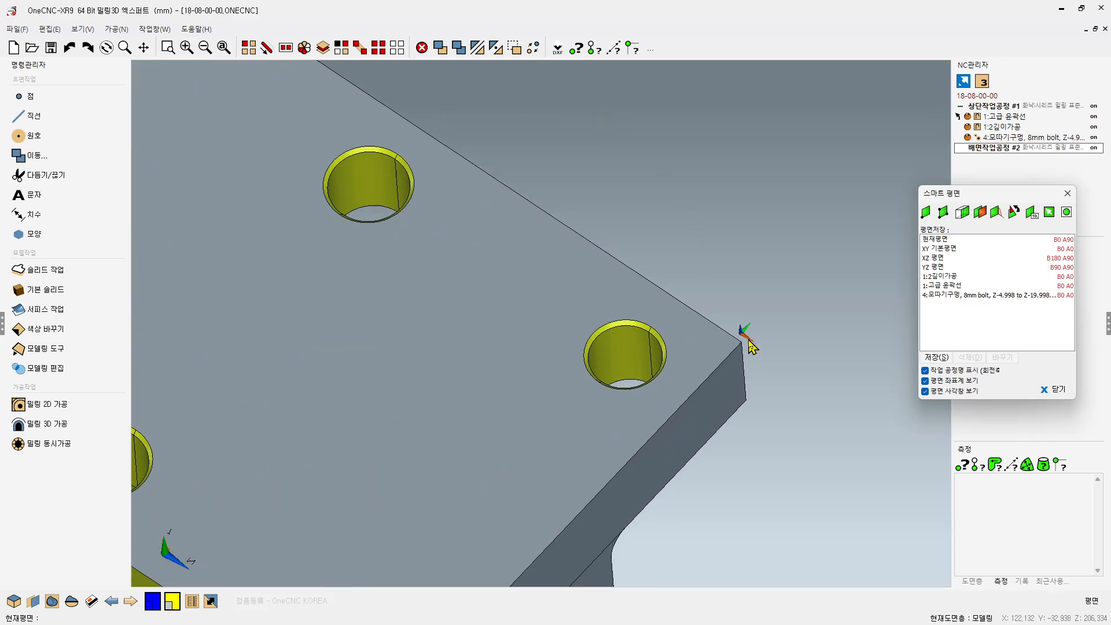
scroll(690, 282, "down", 3)
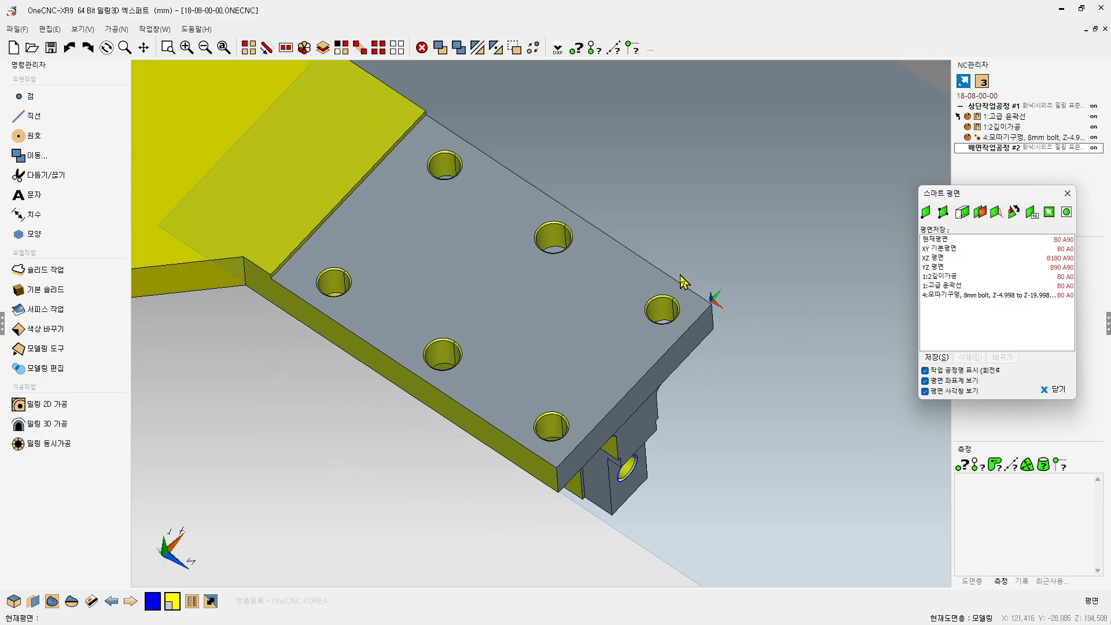
right_click(629, 218)
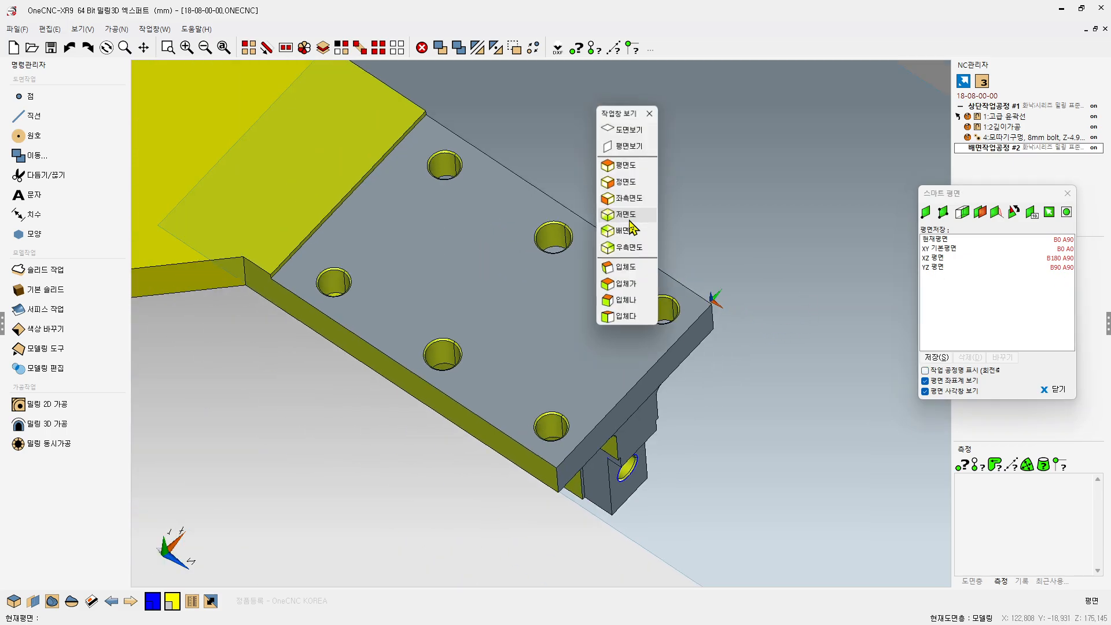
left_click(620, 146)
scroll(724, 184, "up", 4)
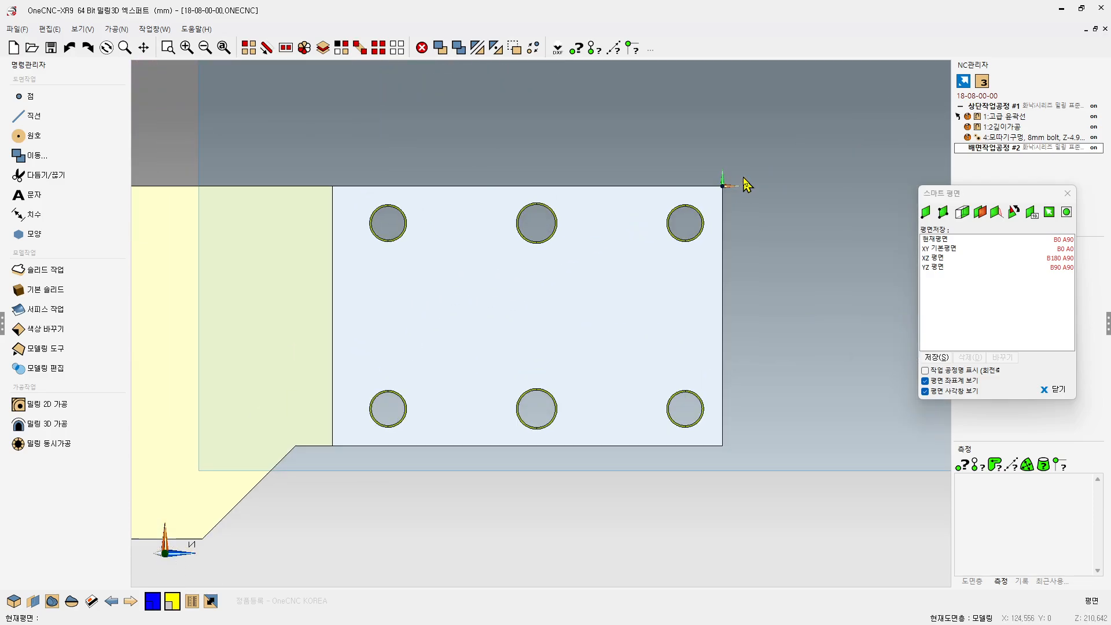
right_click(573, 173)
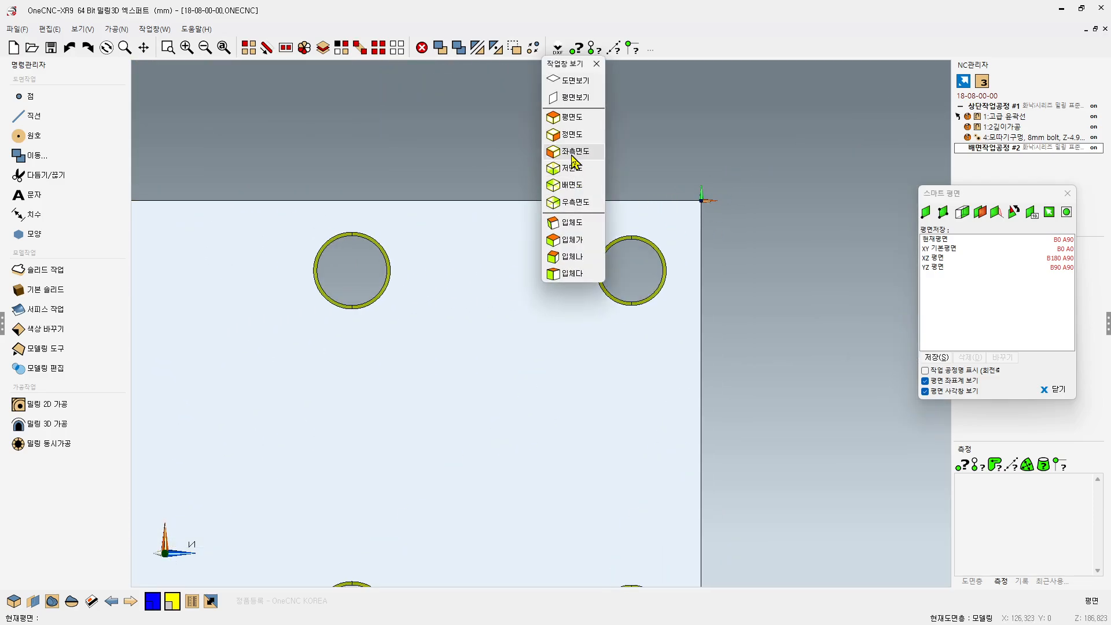
left_click(570, 203)
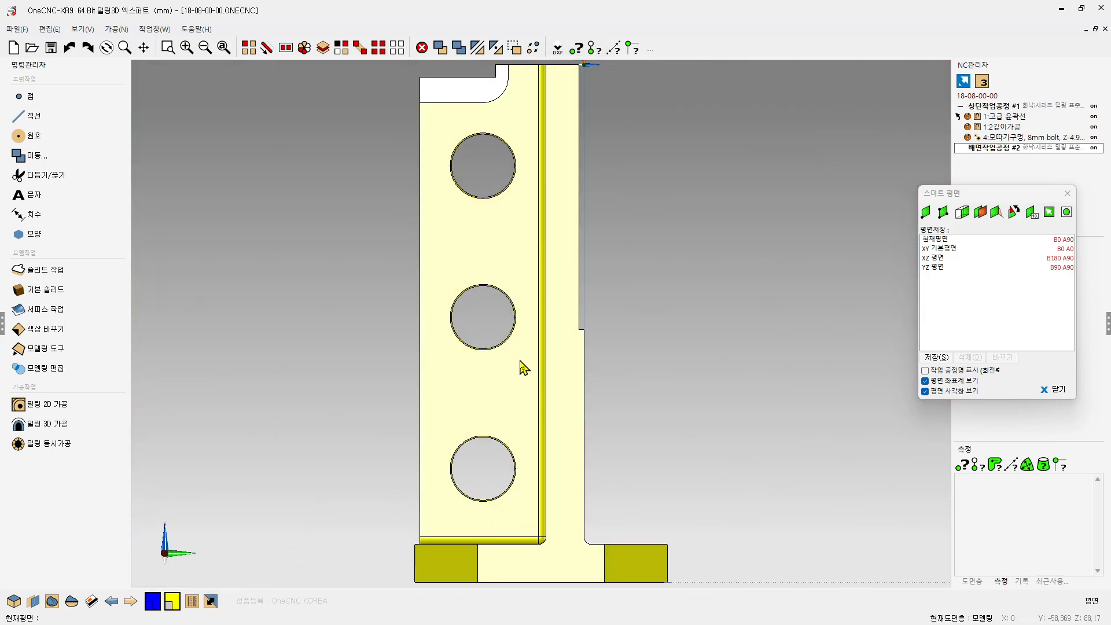
scroll(577, 203, "down", 3)
scroll(524, 255, "up", 6)
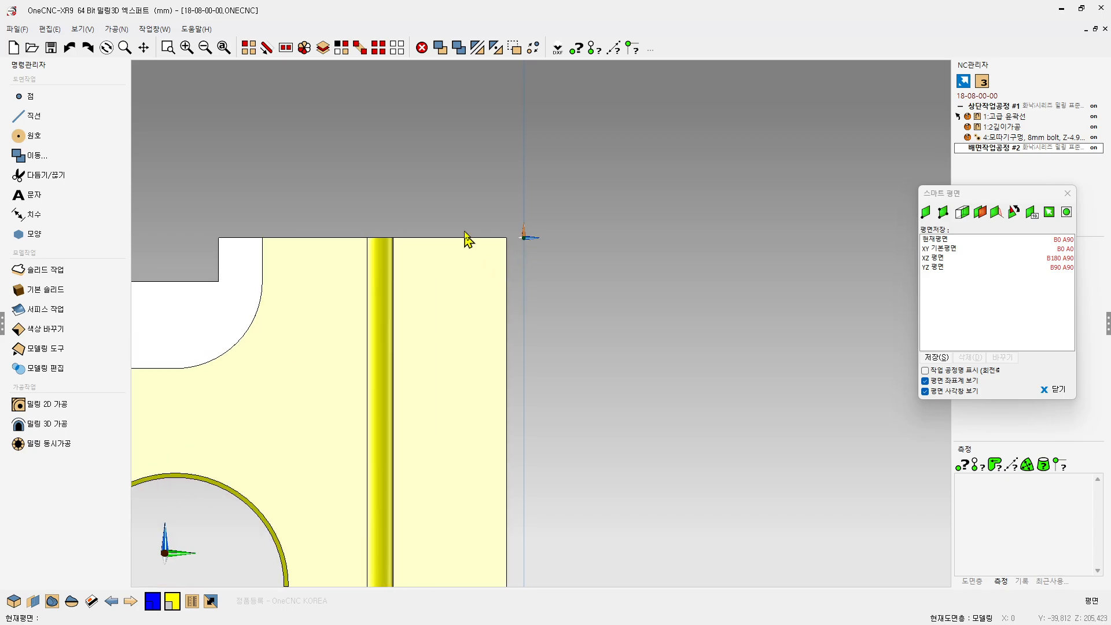
- Finish the plane definition at the drilled plate's outer corner and close the smart plane settings
scroll(548, 206, "down", 5)
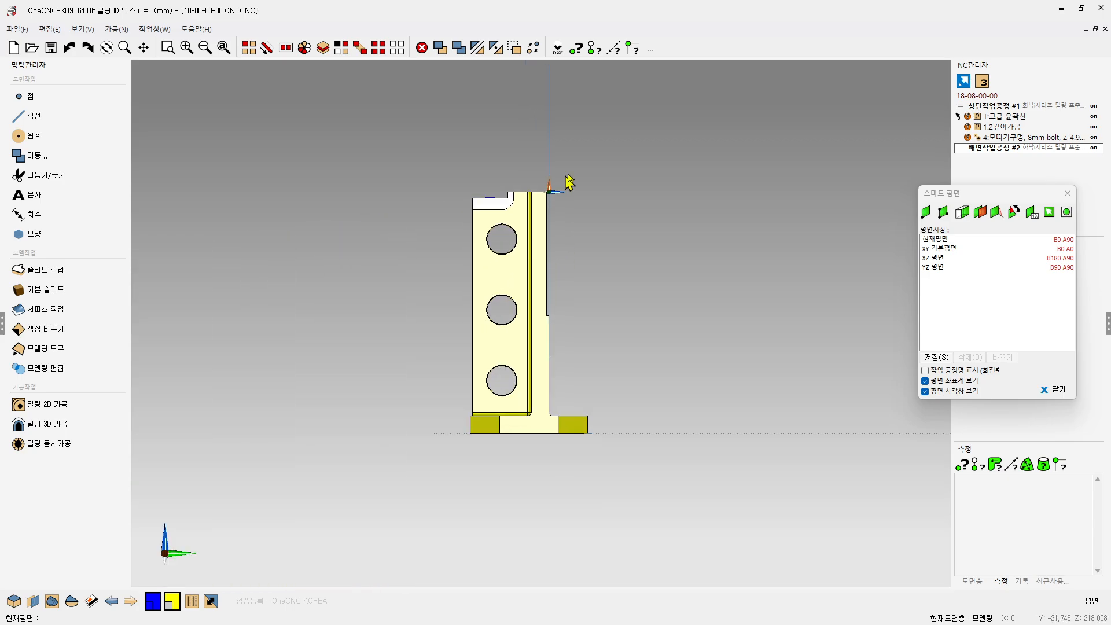
middle_click_drag(571, 178, 625, 219)
scroll(615, 278, "up", 5)
scroll(602, 296, "up", 1)
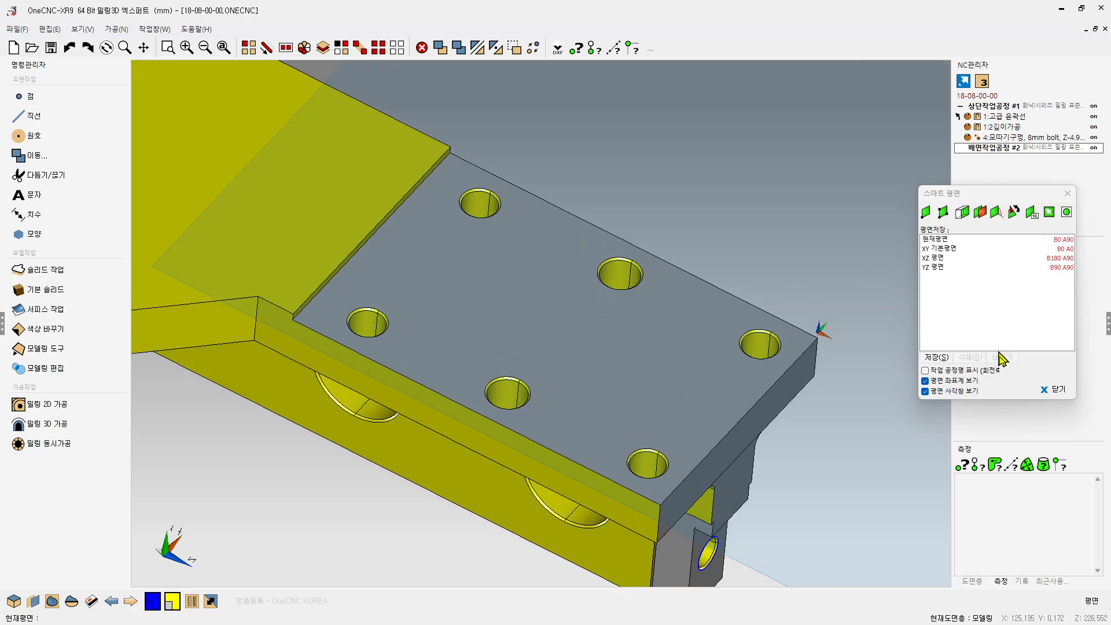
left_click(1059, 390)
- Set the multi-axis machining method to 3-axis multi-face machining (3축 다면 가공)
scroll(527, 333, "down", 3)
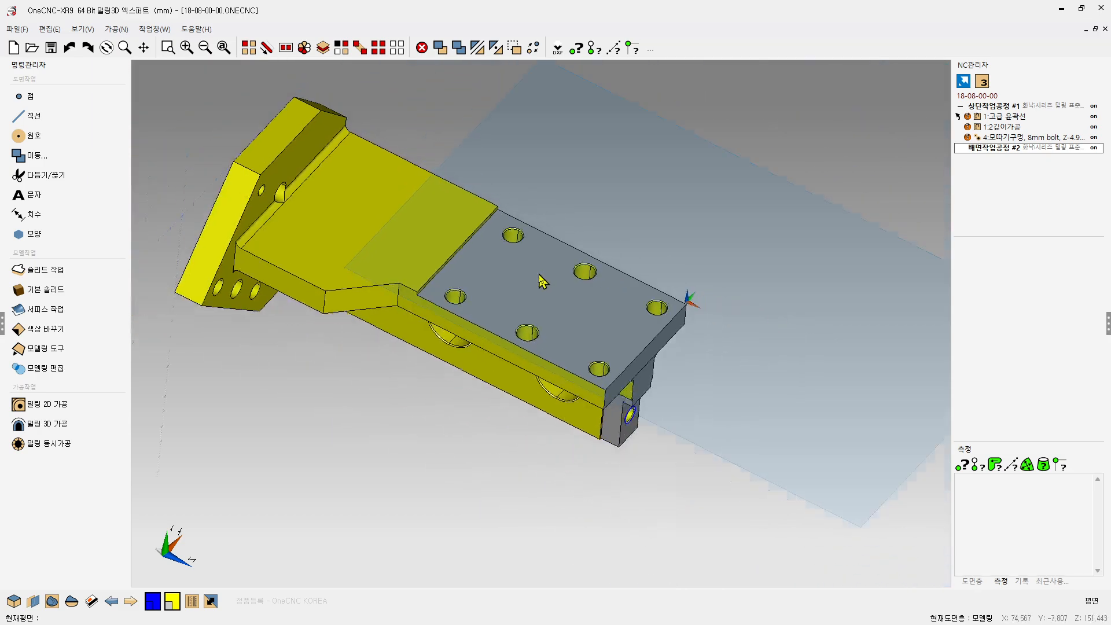
middle_click_drag(526, 333, 483, 324)
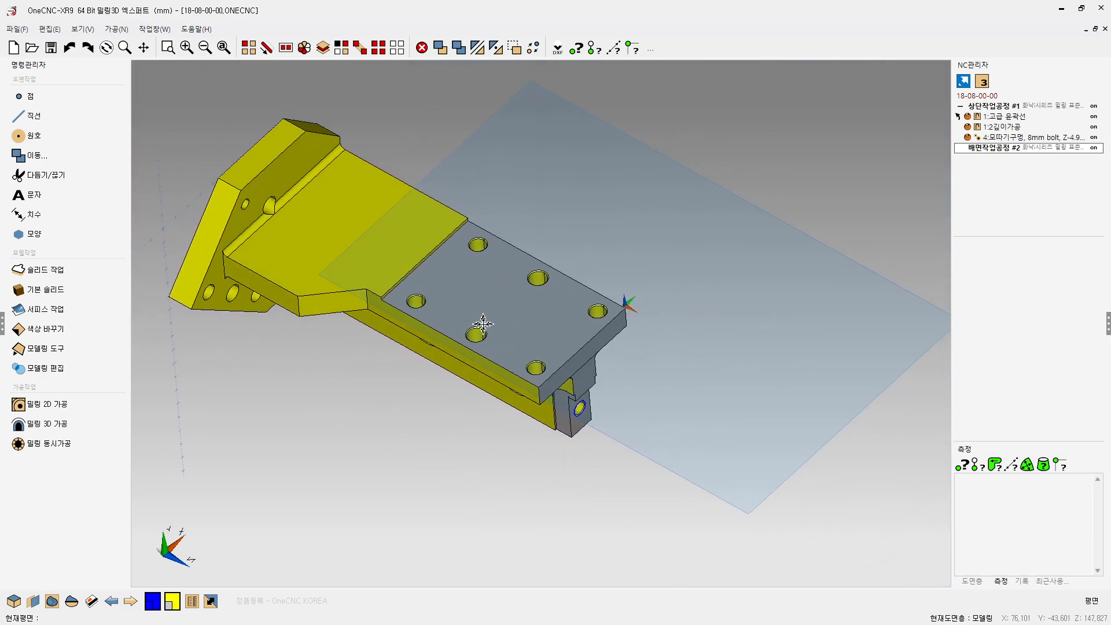
scroll(508, 318, "up", 1)
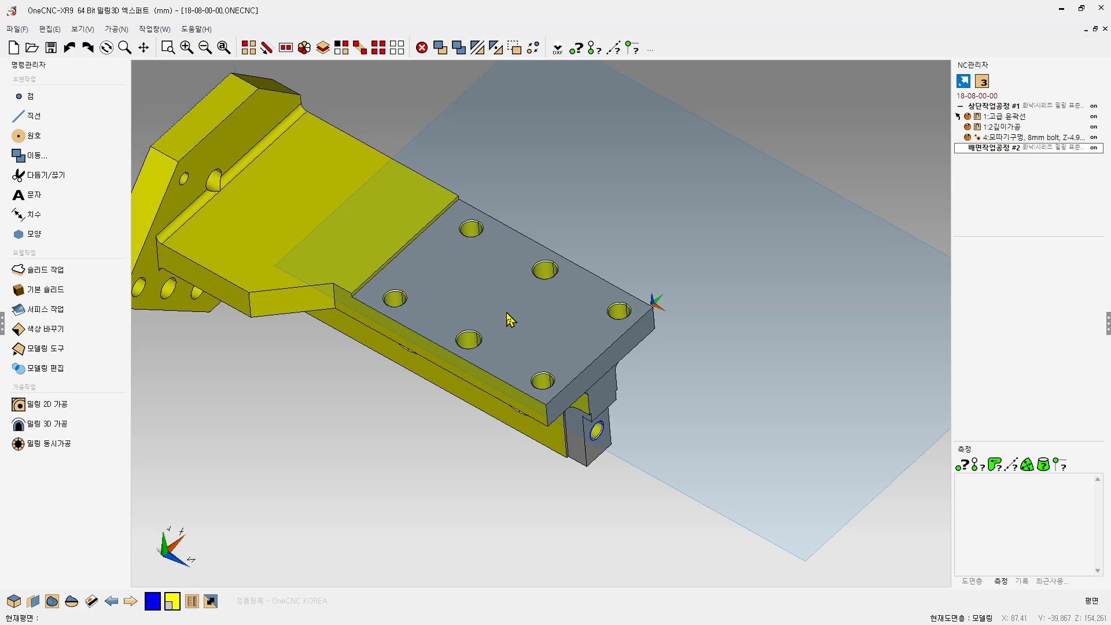
left_click(982, 85)
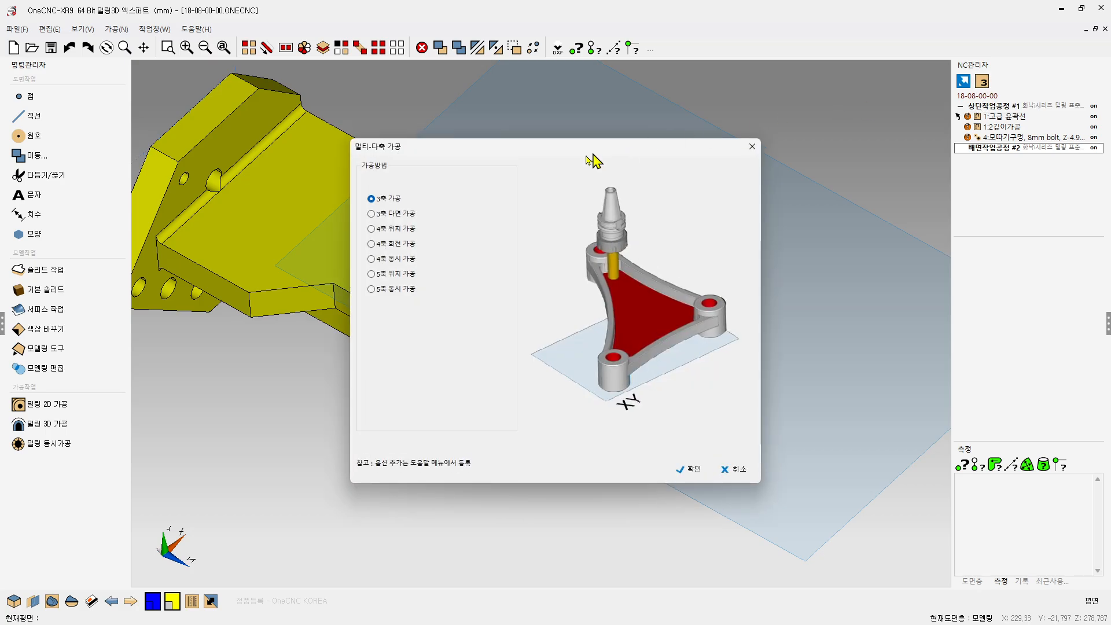
left_click_drag(511, 154, 879, 90)
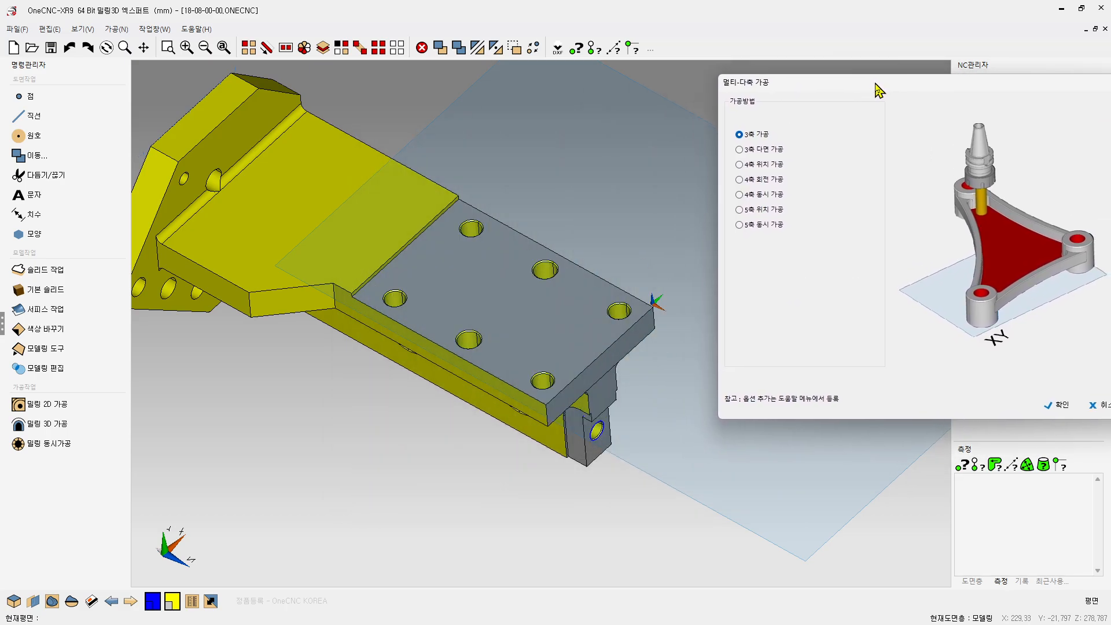
left_click(739, 150)
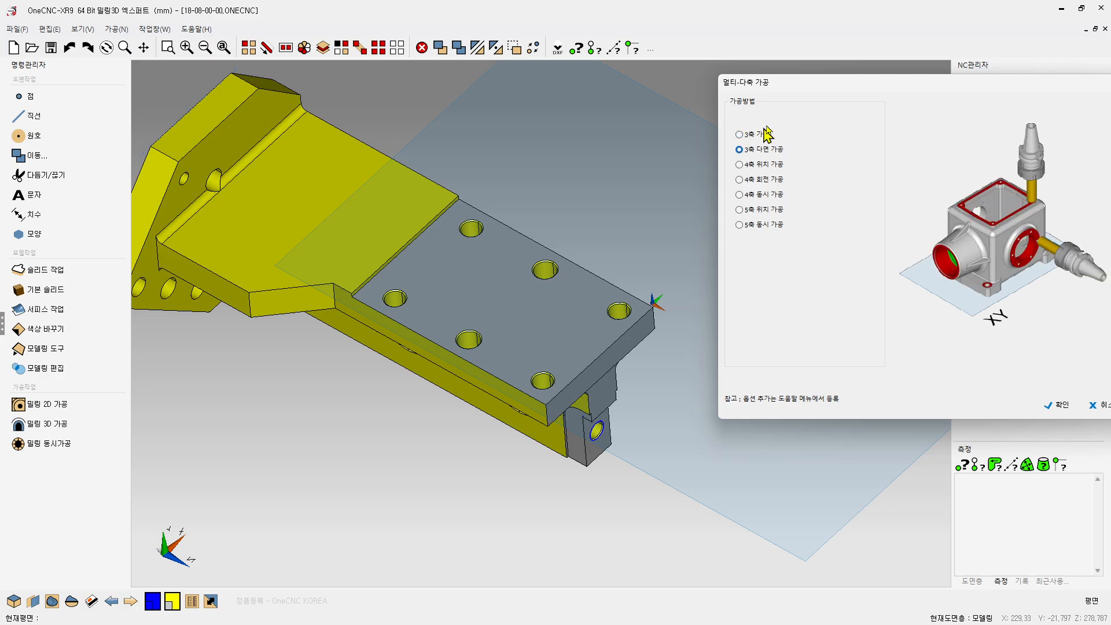
left_click_drag(824, 92, 772, 90)
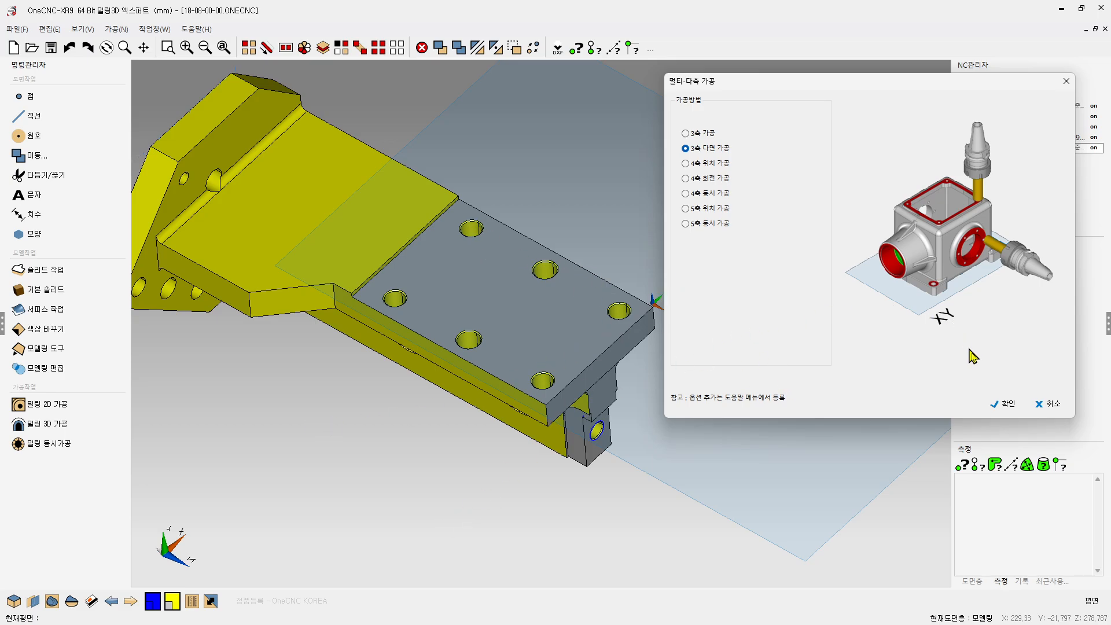
left_click(1009, 405)
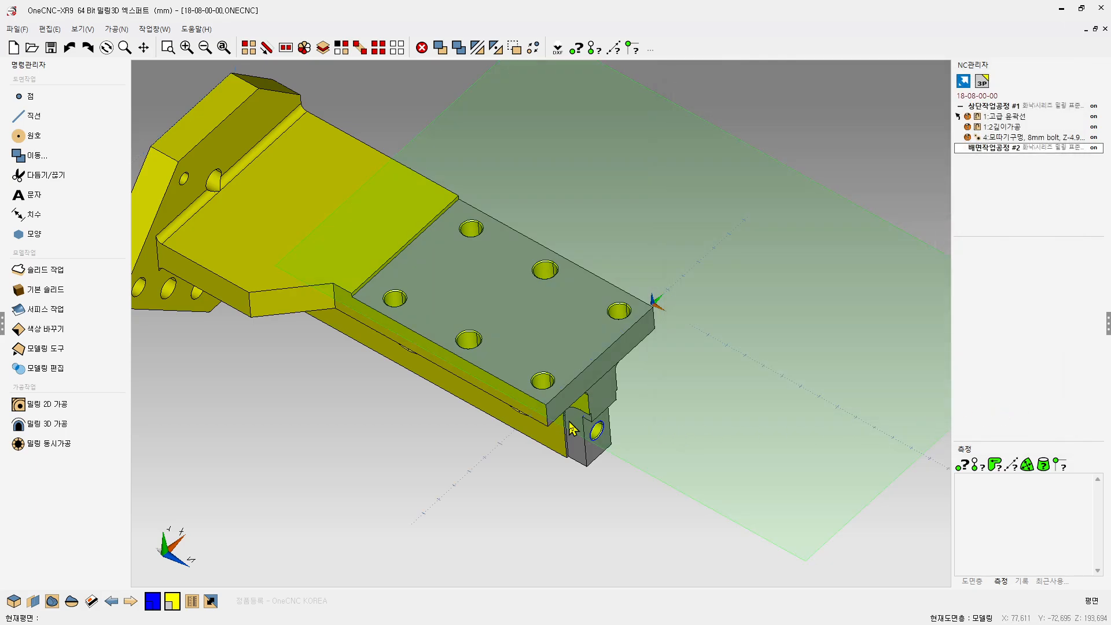
- Examine the work plane's origin at the plate corner and the drilled face for machining
middle_click_drag(572, 428, 639, 334)
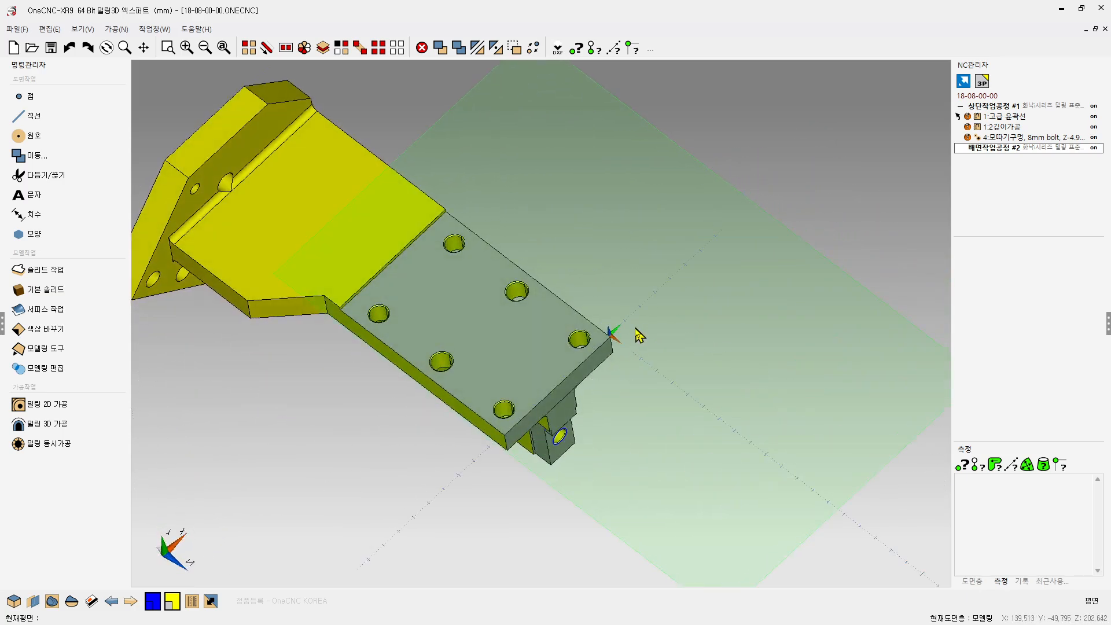
scroll(633, 335, "up", 3)
scroll(629, 336, "down", 3)
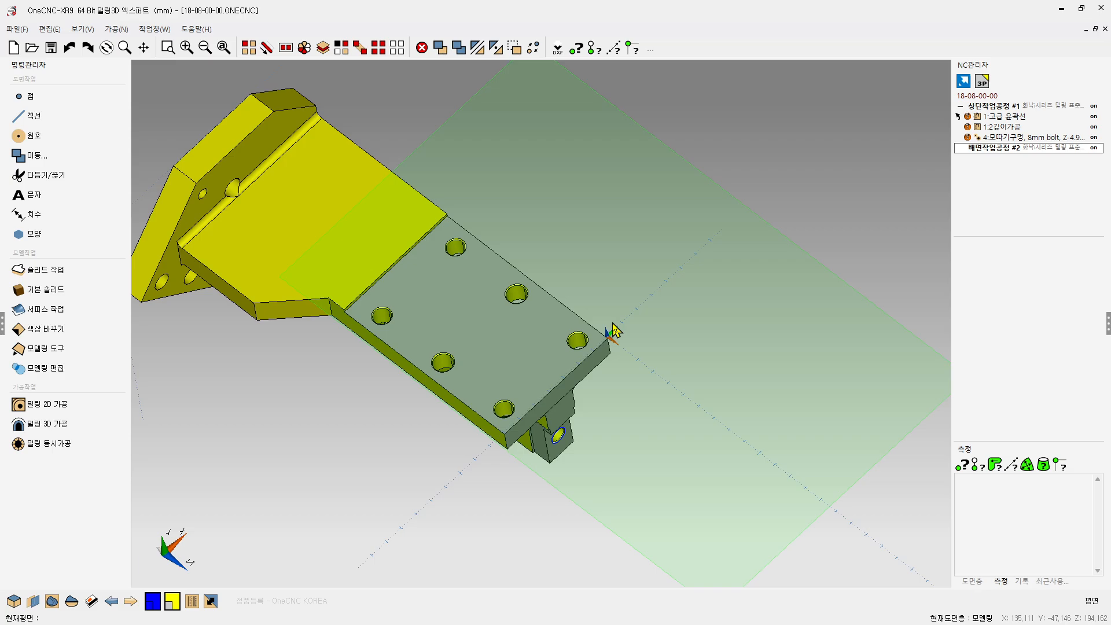
left_click(53, 405)
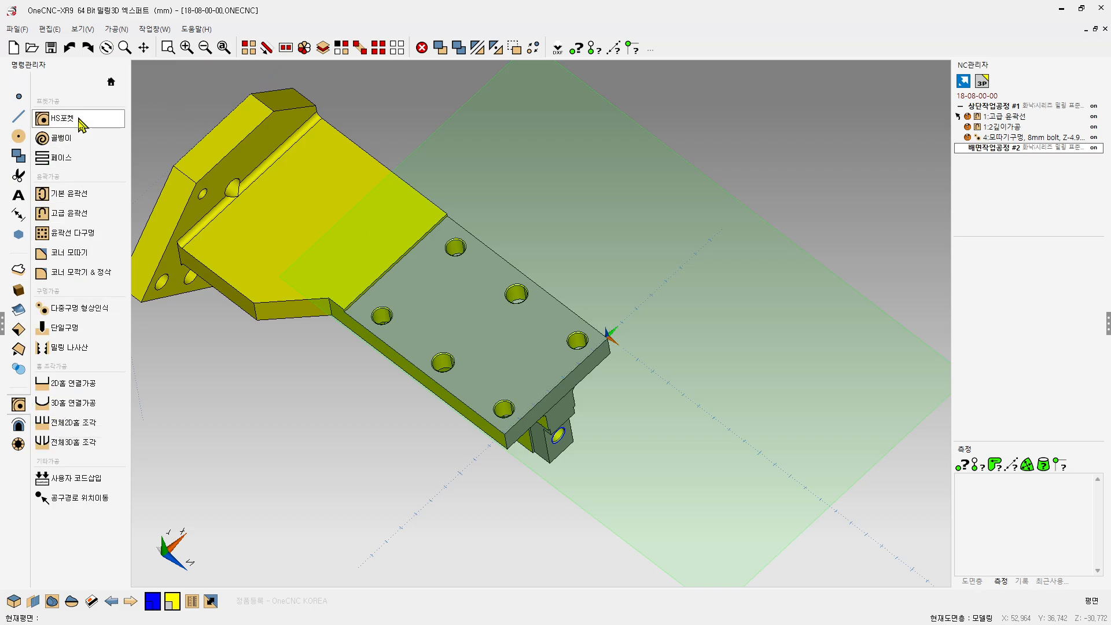
middle_click_drag(599, 340, 608, 343)
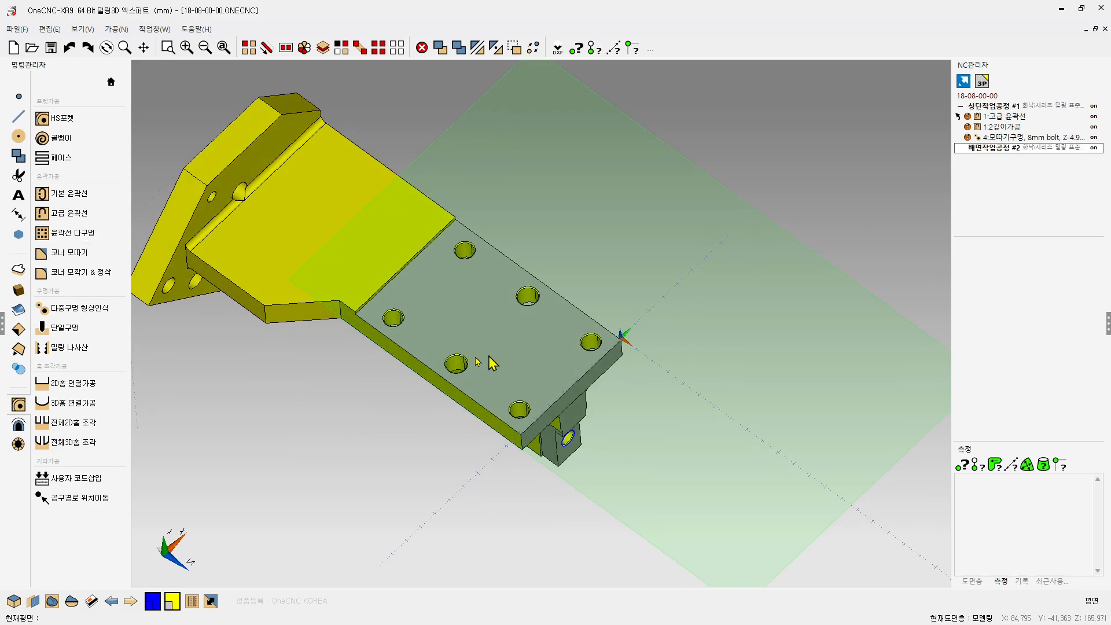
scroll(441, 322, "up", 2)
middle_click_drag(533, 355, 559, 343)
scroll(500, 318, "up", 1)
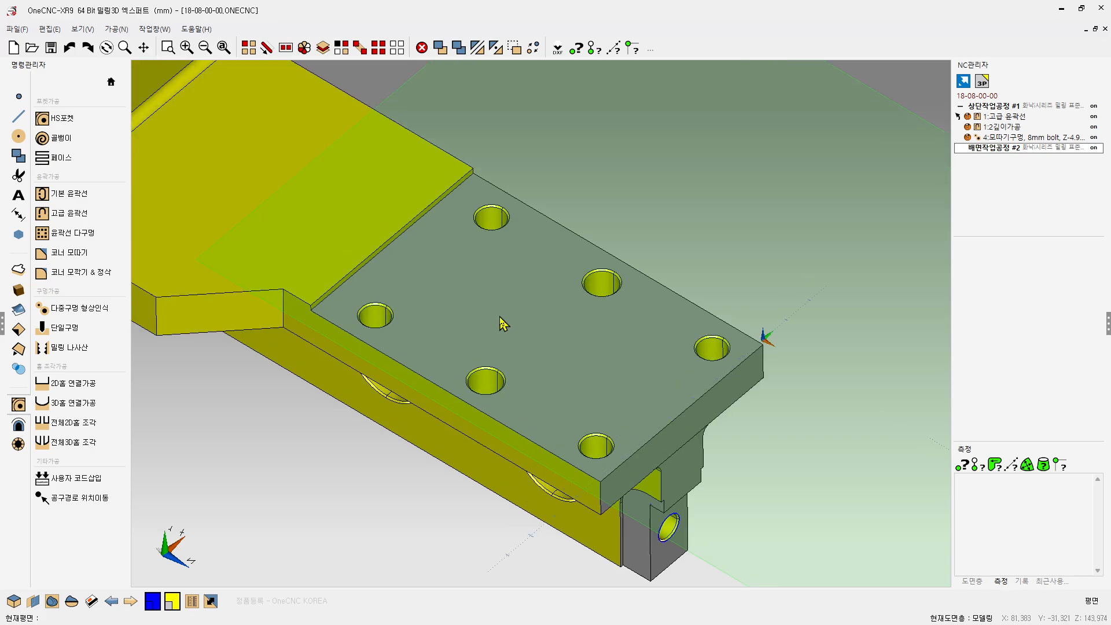
- Set the drawing line thickness to the next heavier weight
left_click(192, 602)
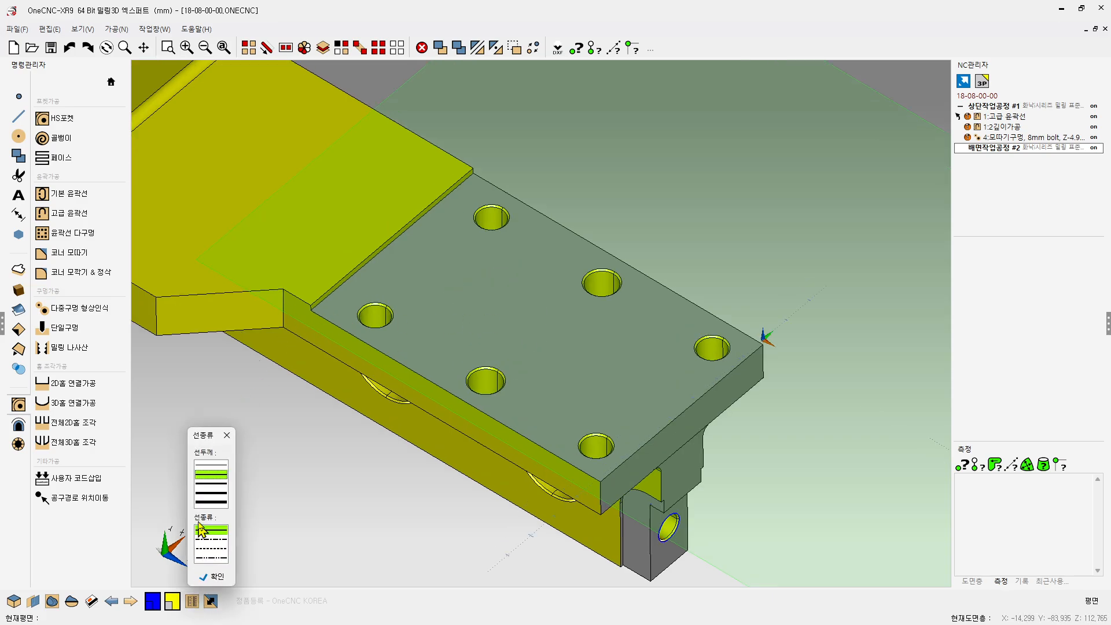
left_click(209, 484)
left_click(223, 578)
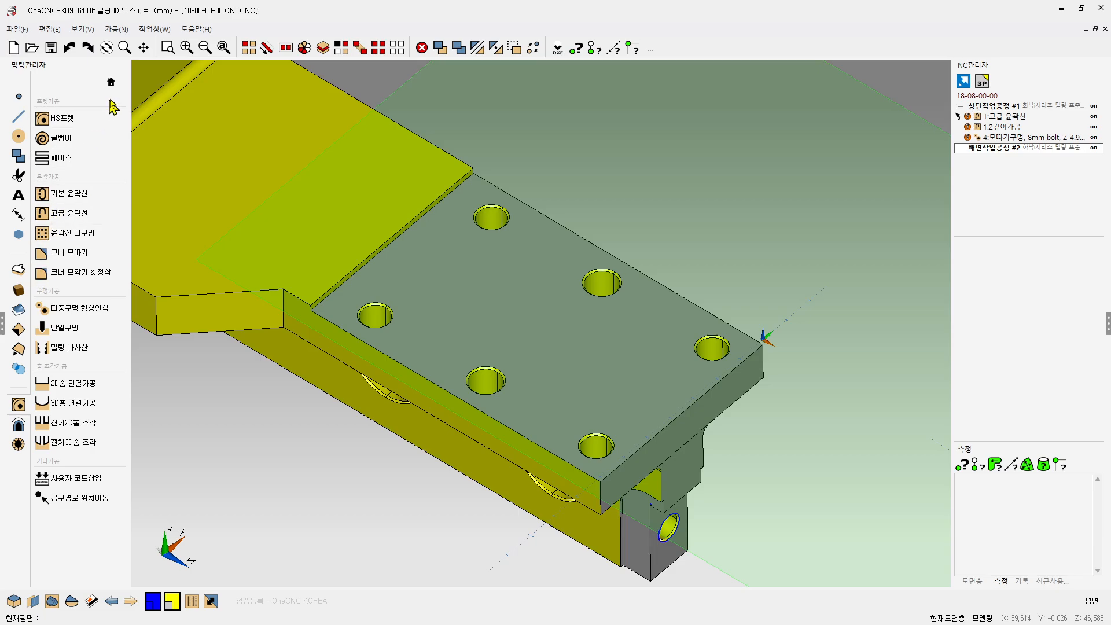
- Extract the surface outlines of the drilled plate face, including its six hole edges
left_click(112, 81)
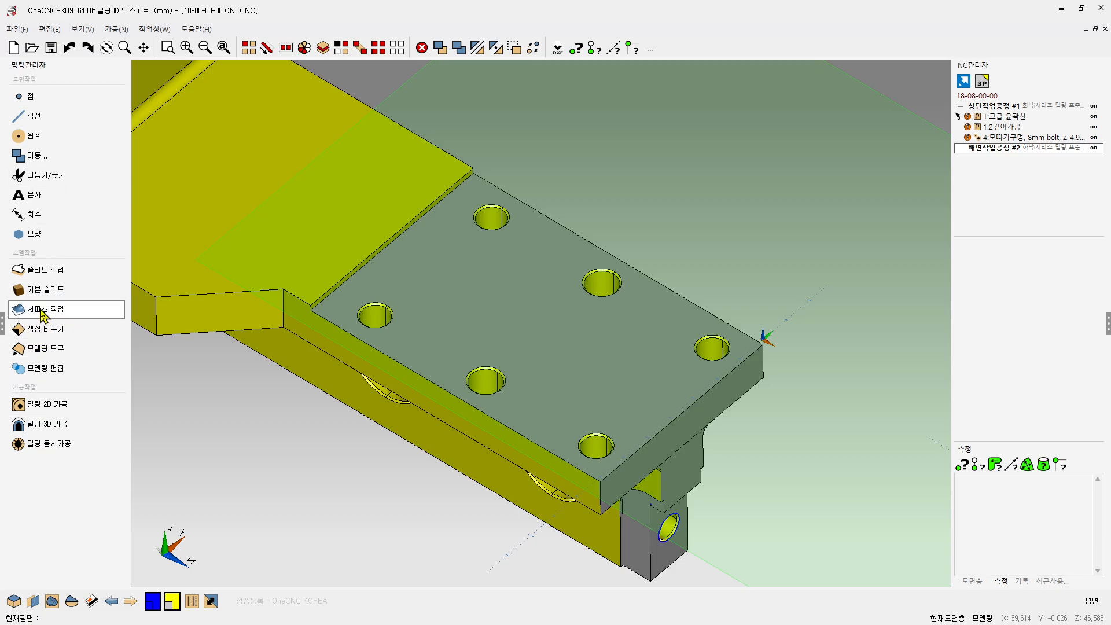
left_click(37, 351)
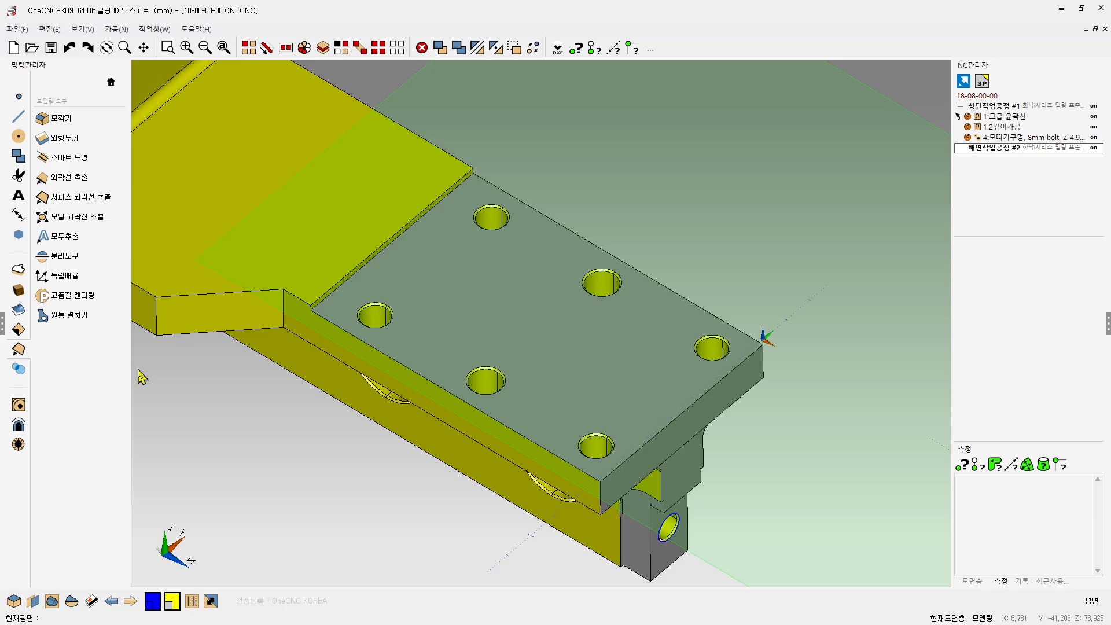
left_click(78, 197)
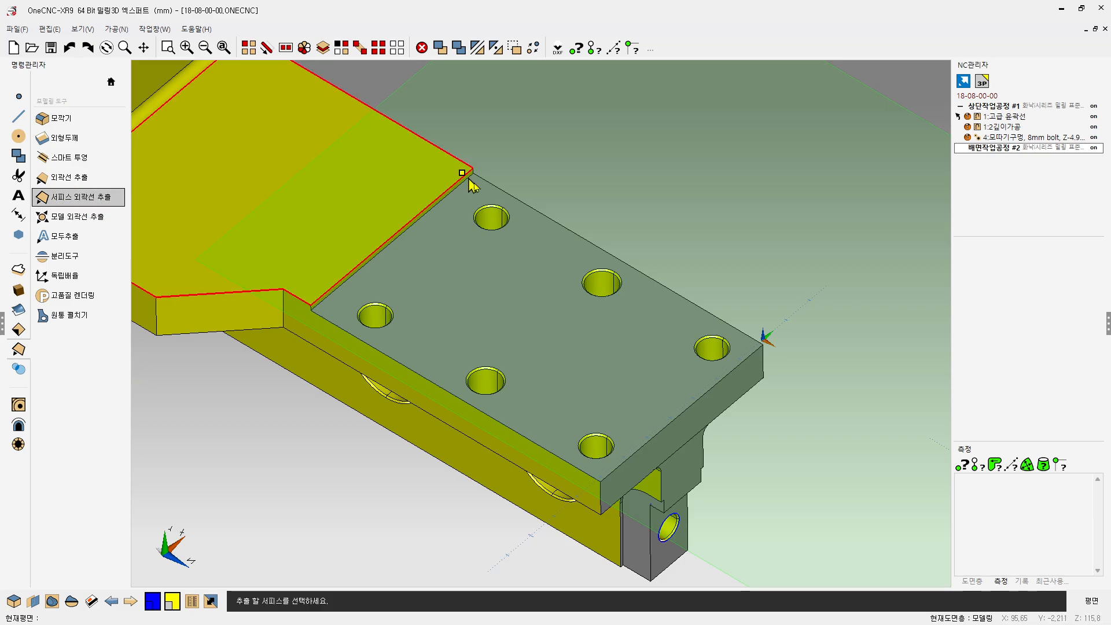
left_click(482, 317)
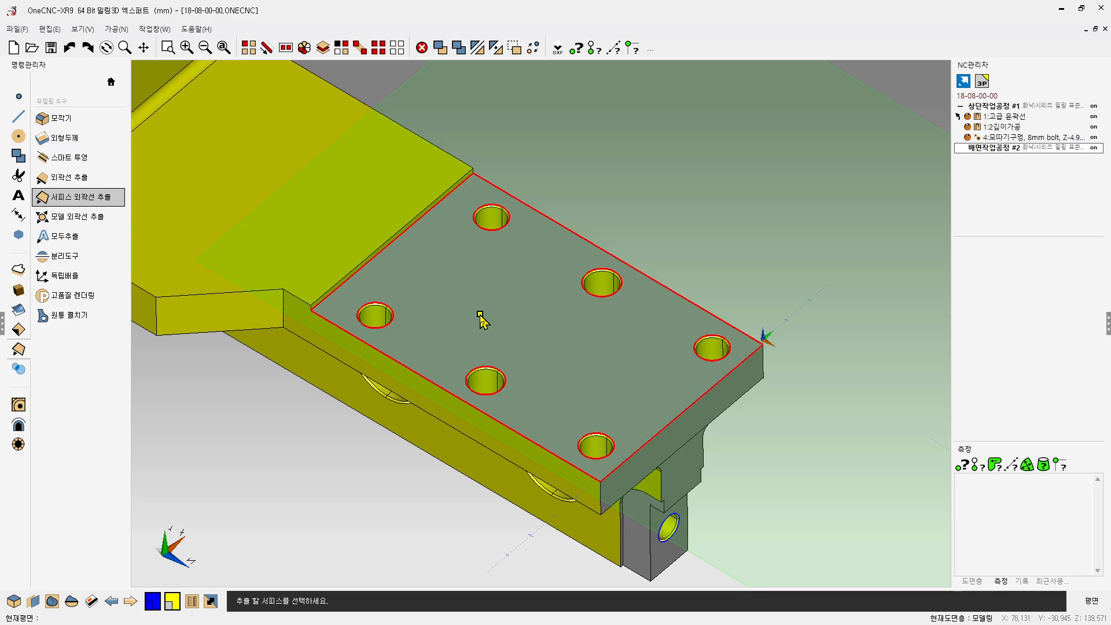
left_click(483, 318)
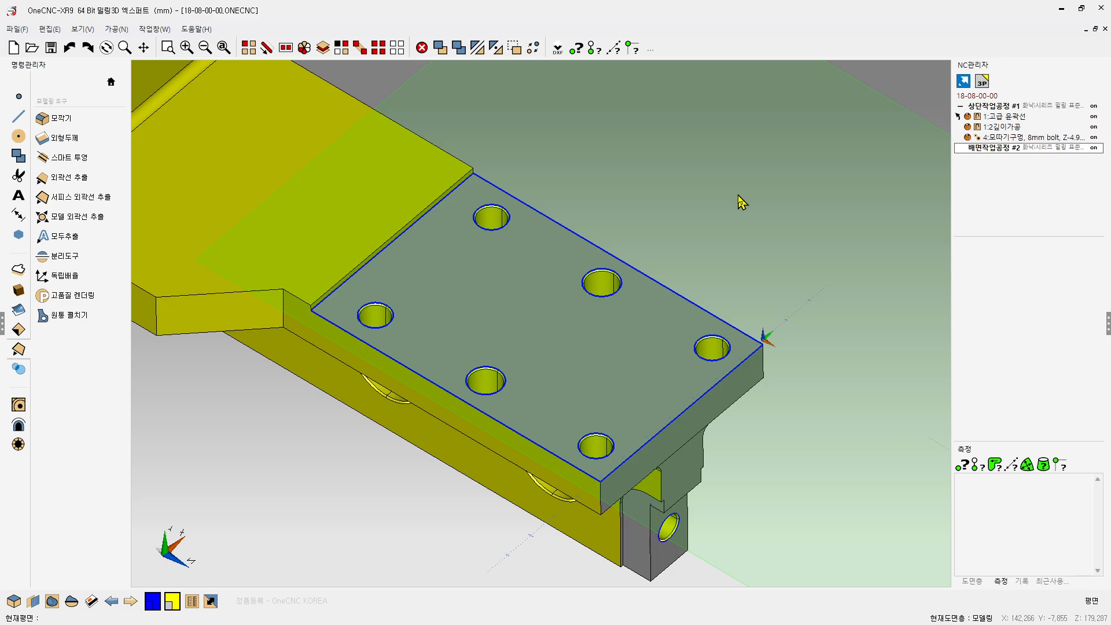
left_click(111, 81)
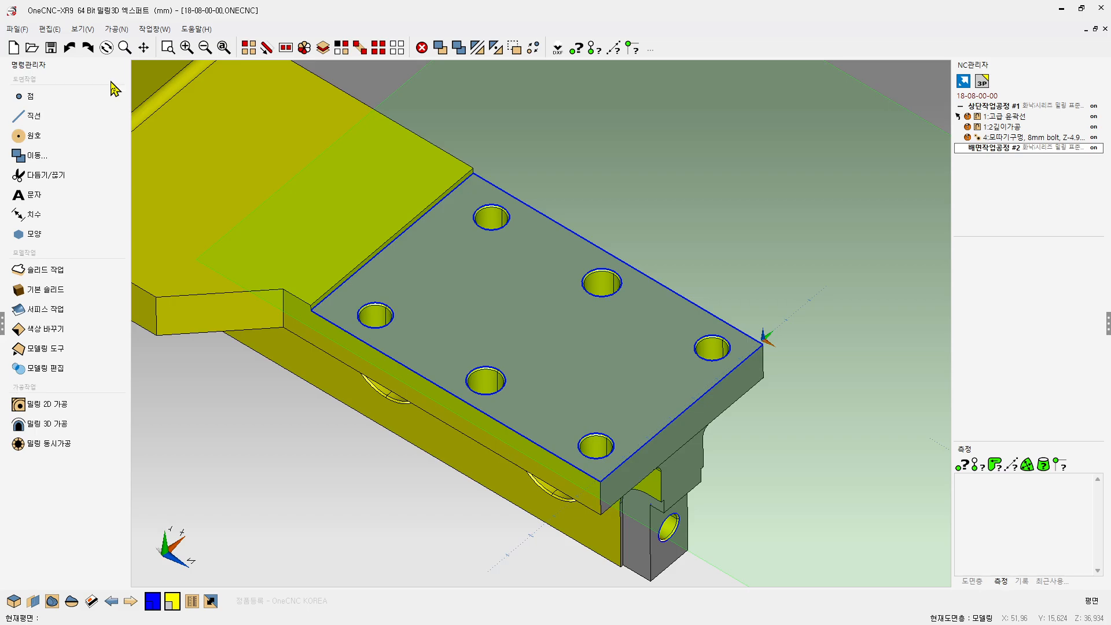
left_click(51, 405)
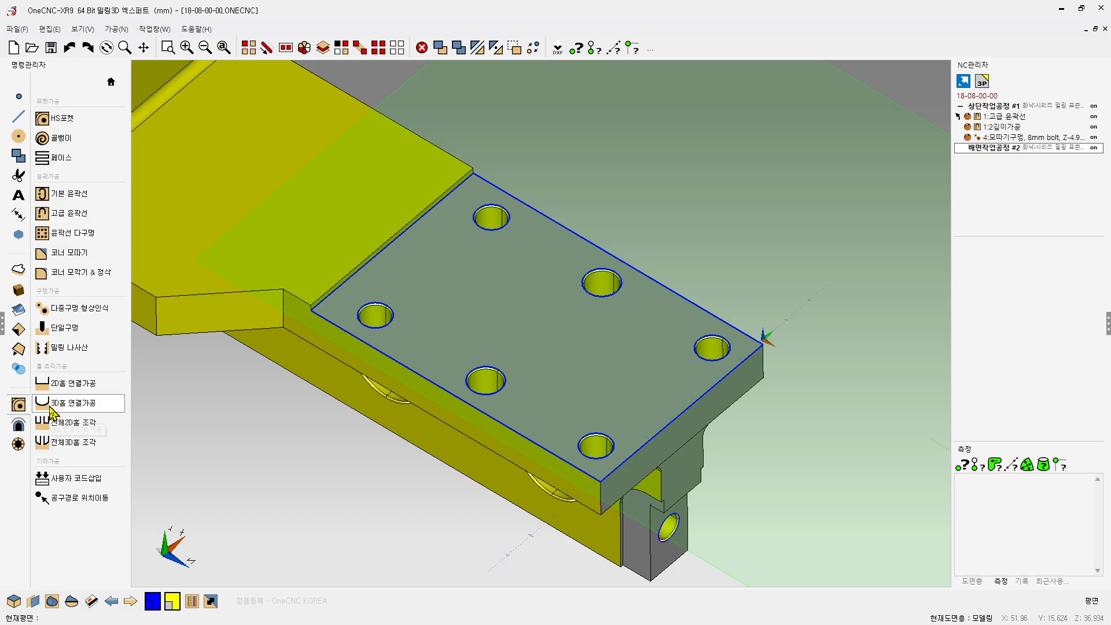
left_click(57, 214)
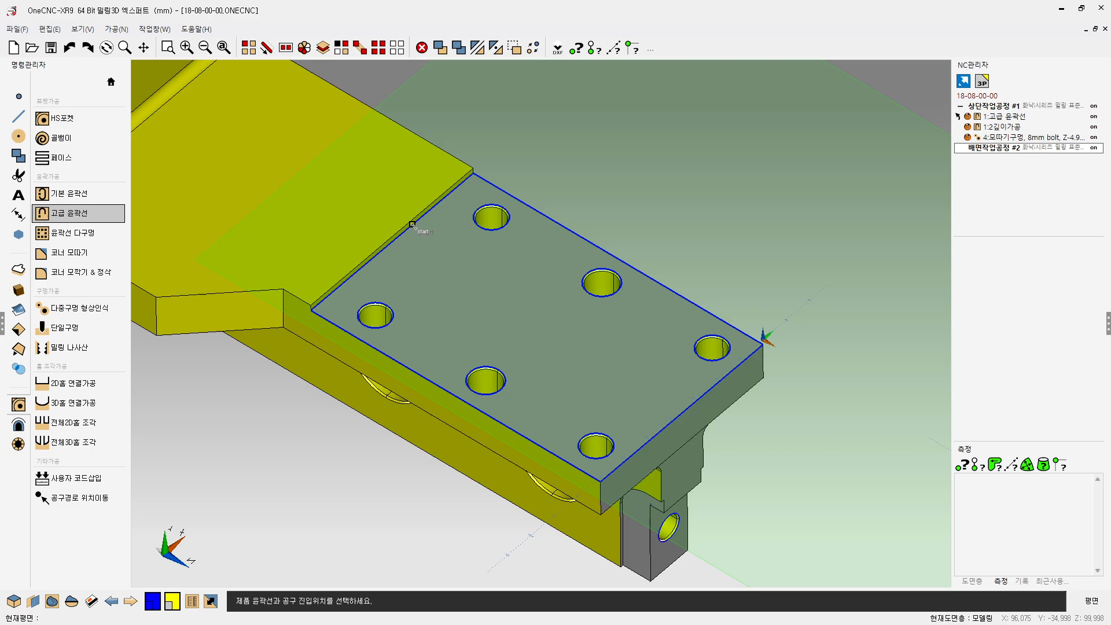
key("Escape")
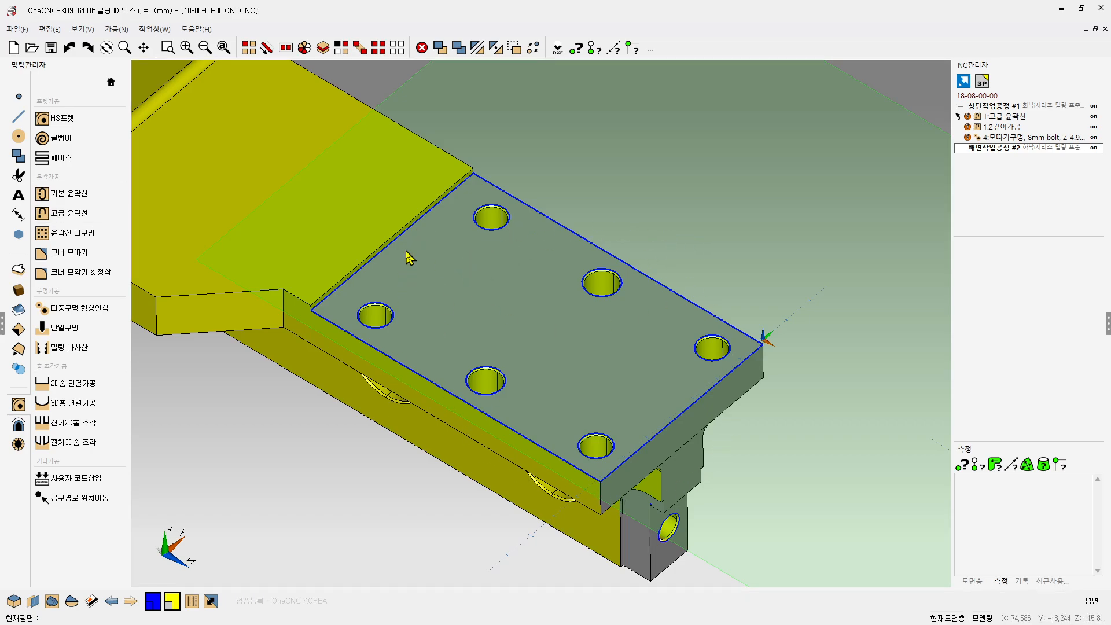
- Measure the distance between the drilled face's step edge and its opposite end edge
scroll(427, 279, "up", 1)
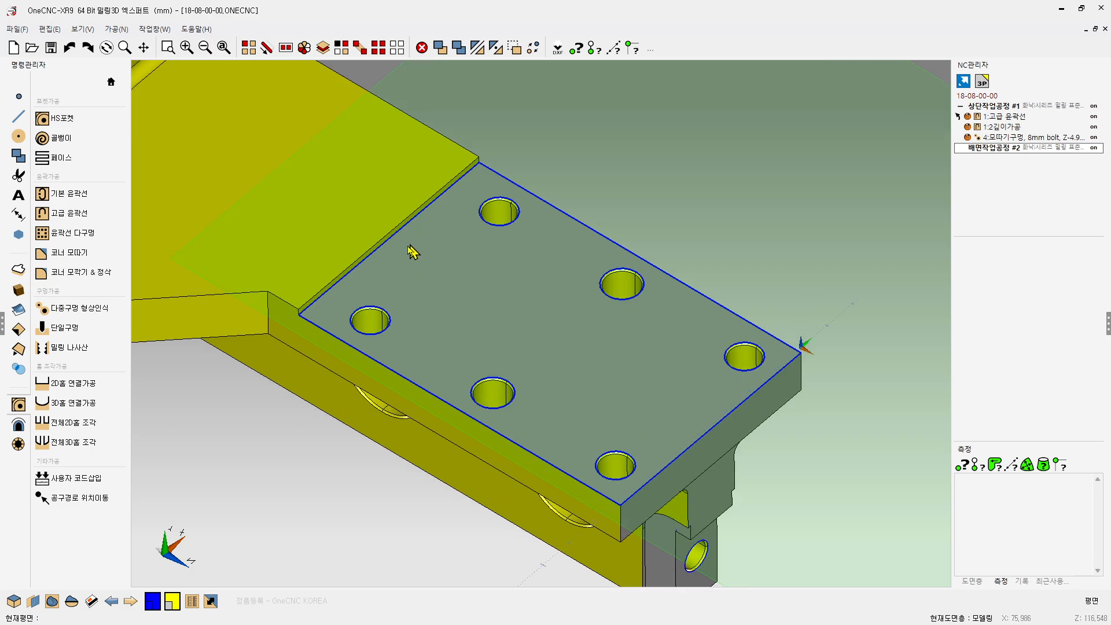
scroll(439, 268, "up", 2)
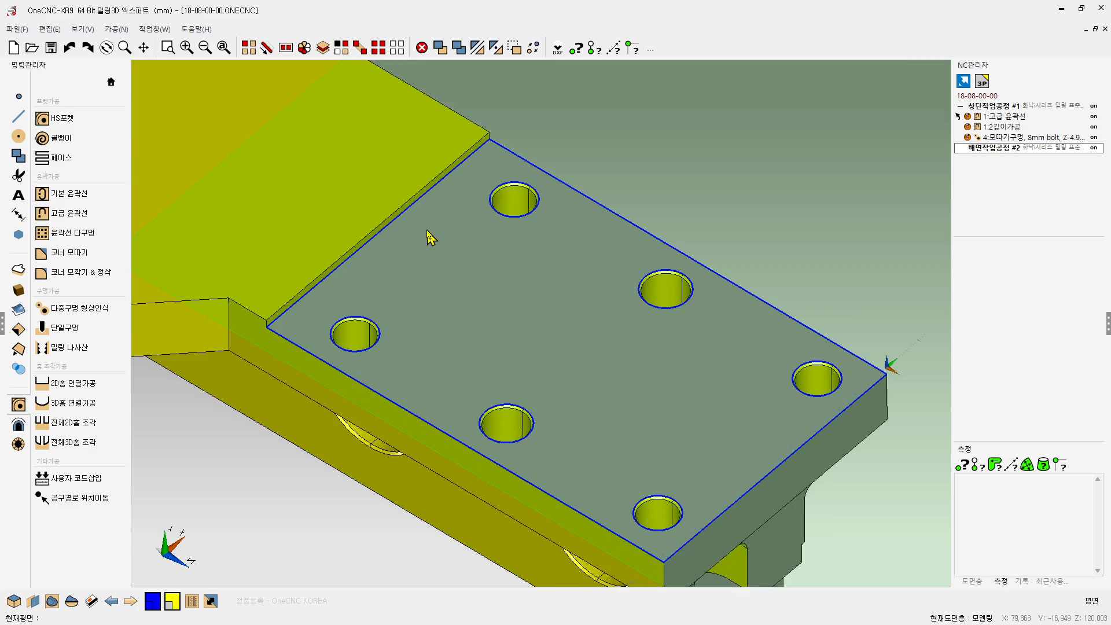
scroll(428, 237, "down", 1)
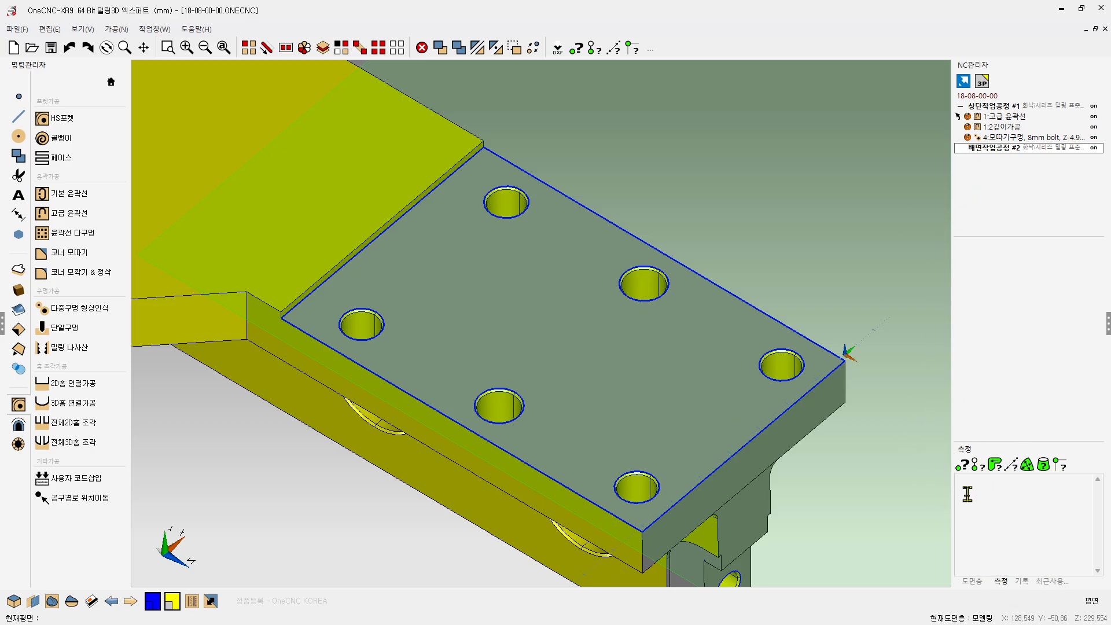
left_click(976, 466)
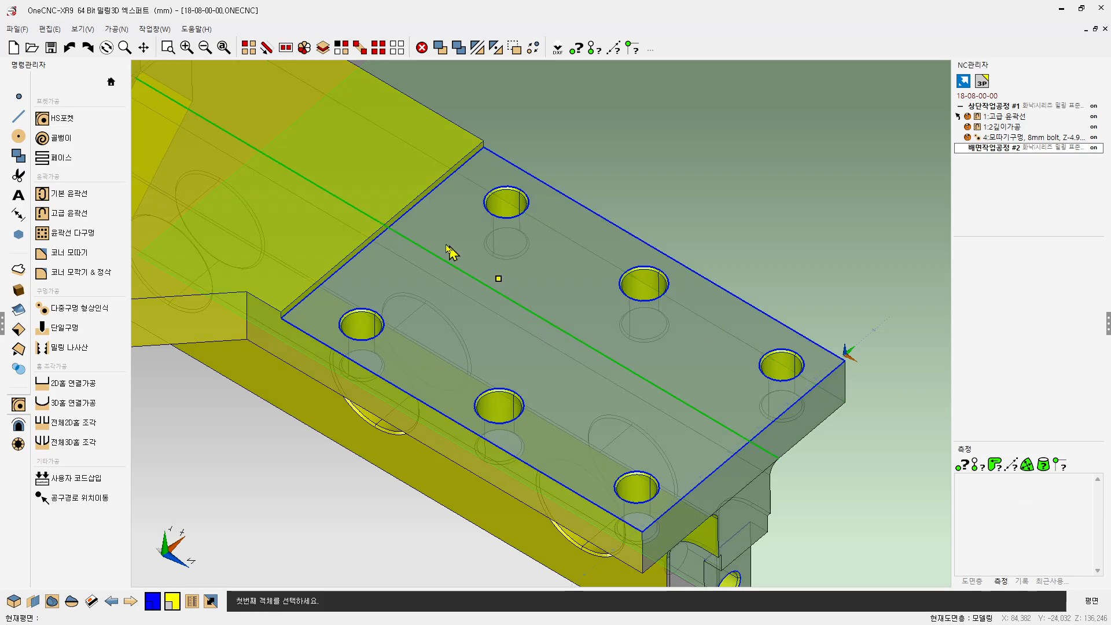
left_click(414, 210)
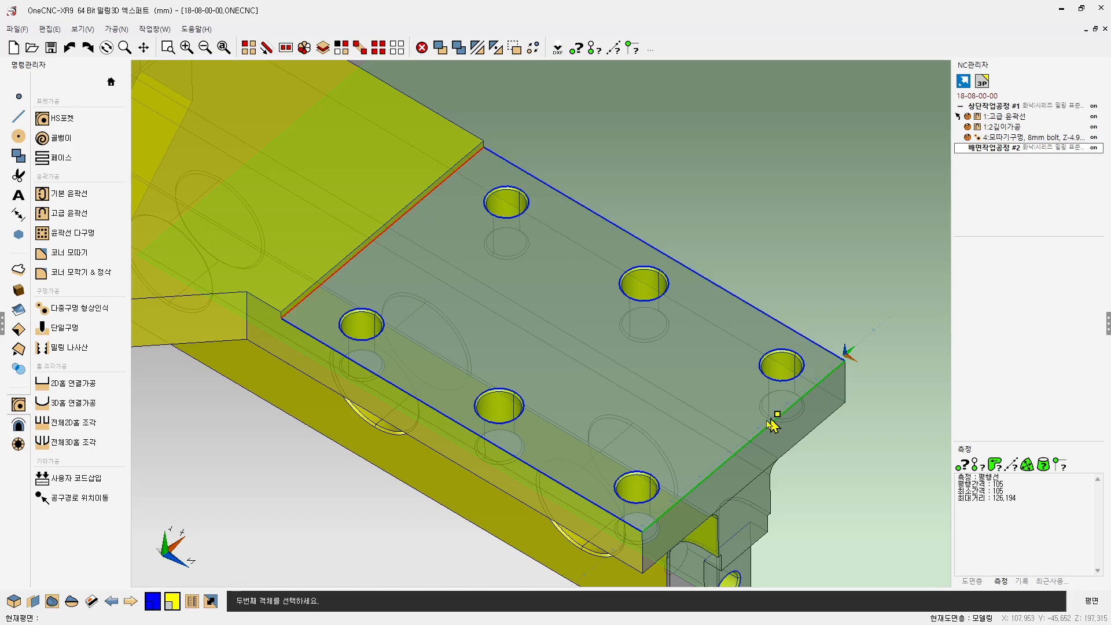
left_click(756, 436)
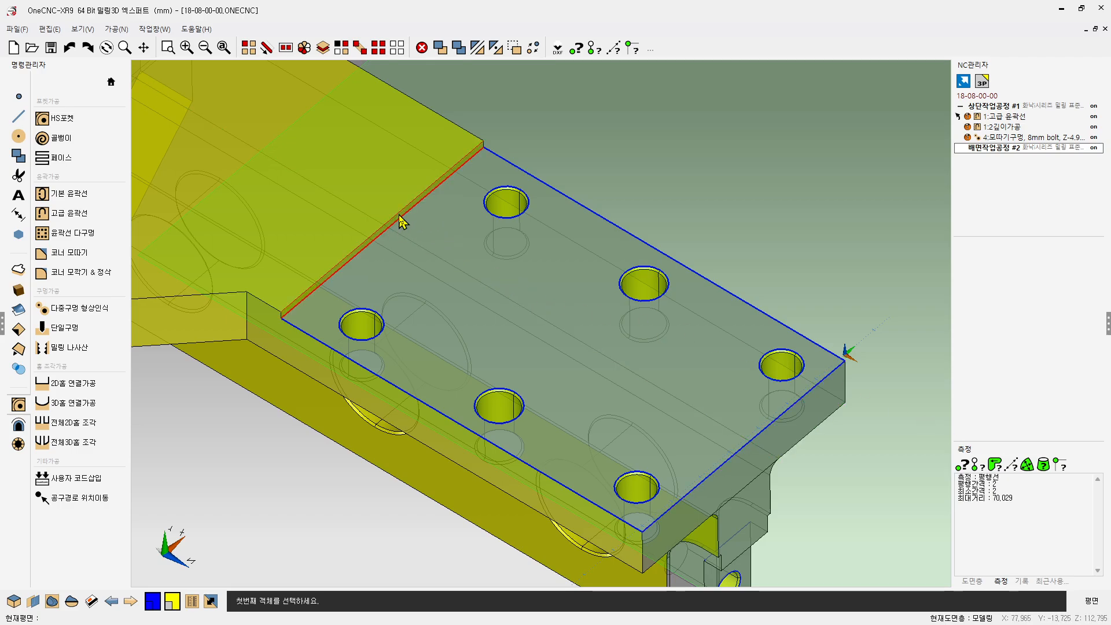
left_click(403, 223)
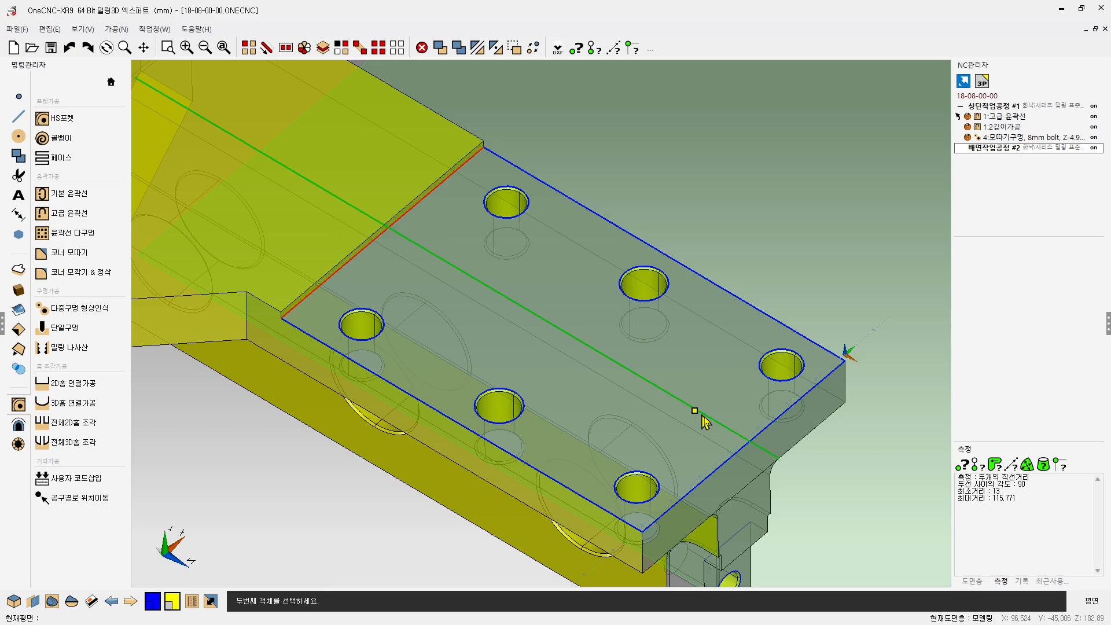
left_click(760, 439)
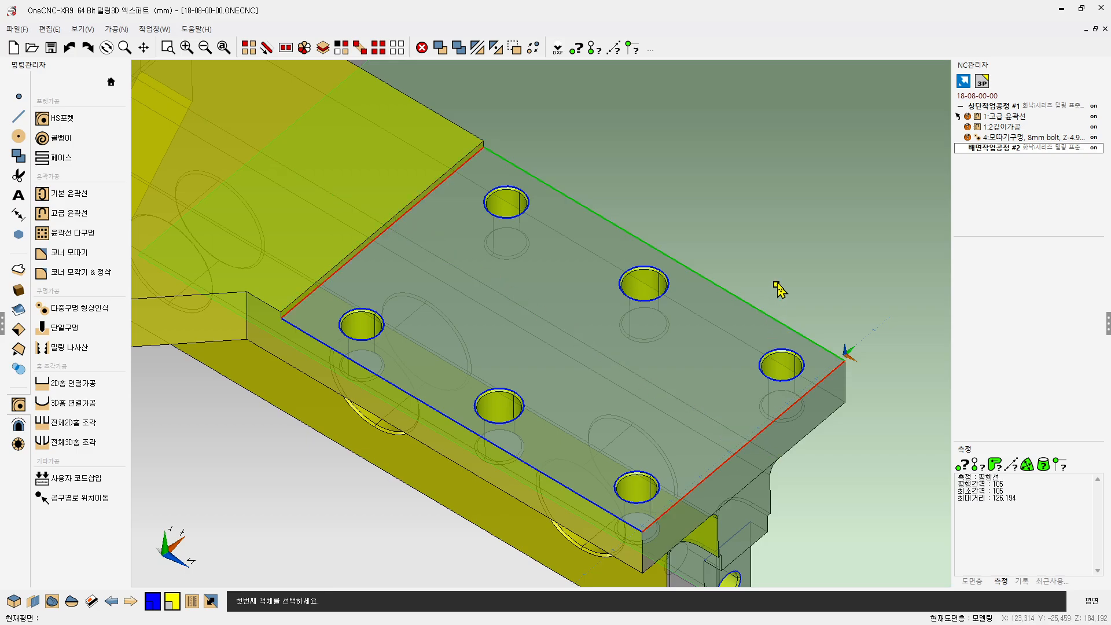
key("Escape")
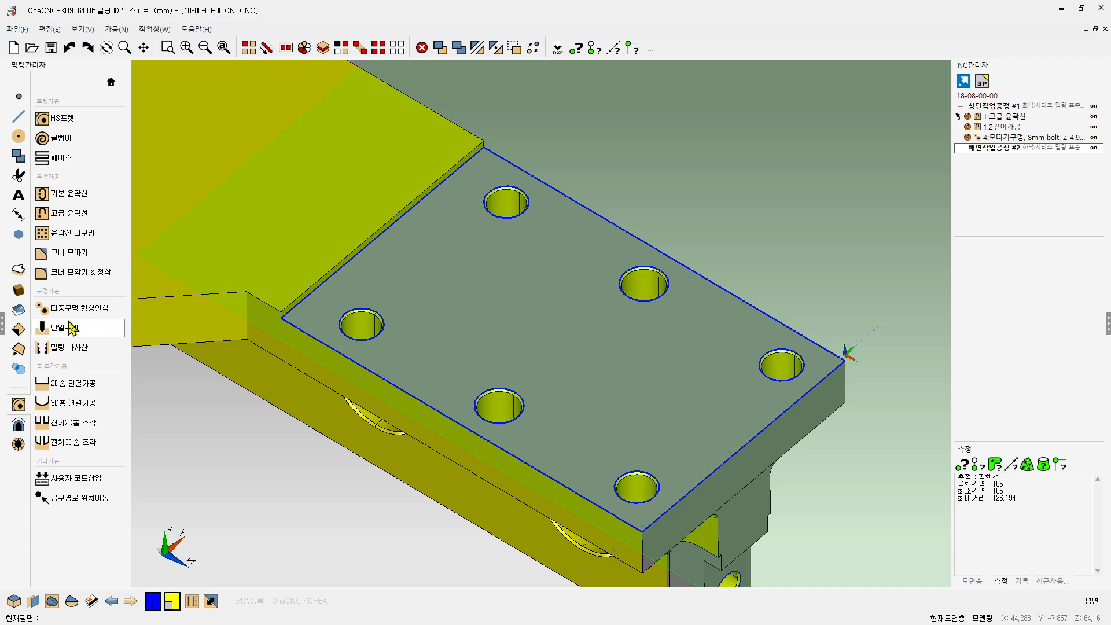
- Start an advanced contour operation along the drilled face's step edge, setting its travel direction and using the 80MM FACE MILL
left_click(72, 221)
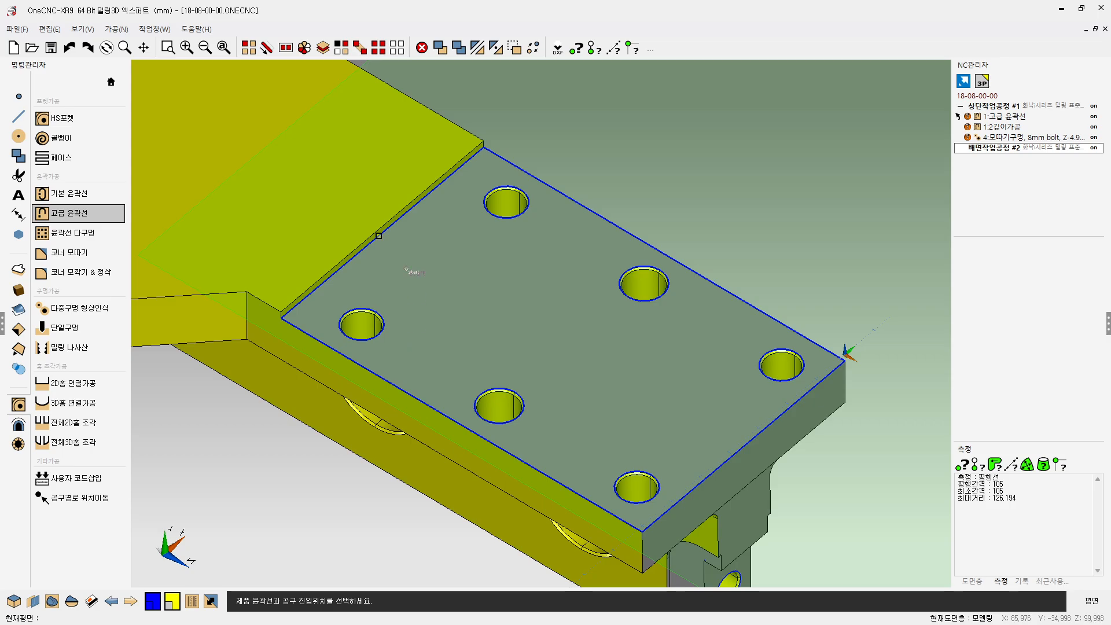
left_click(429, 216)
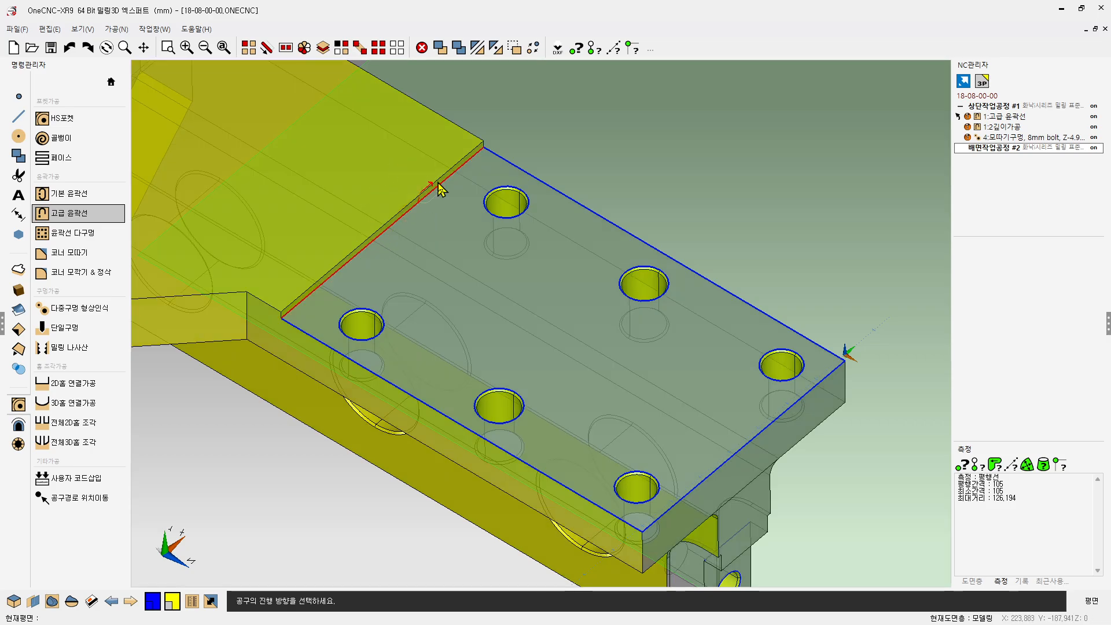
left_click(403, 247)
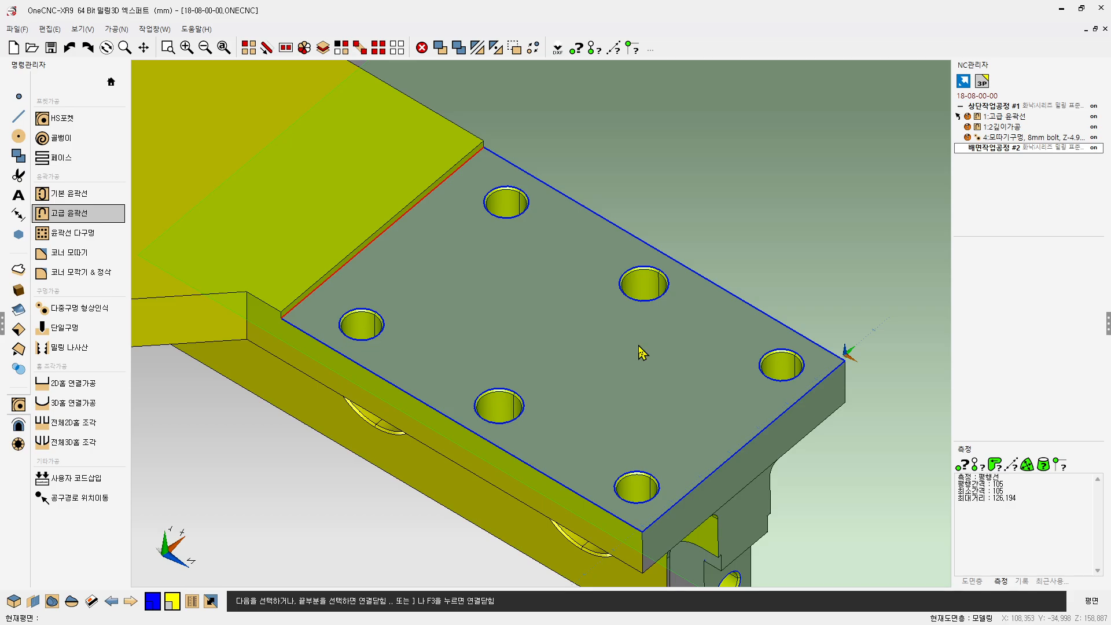
key("F3")
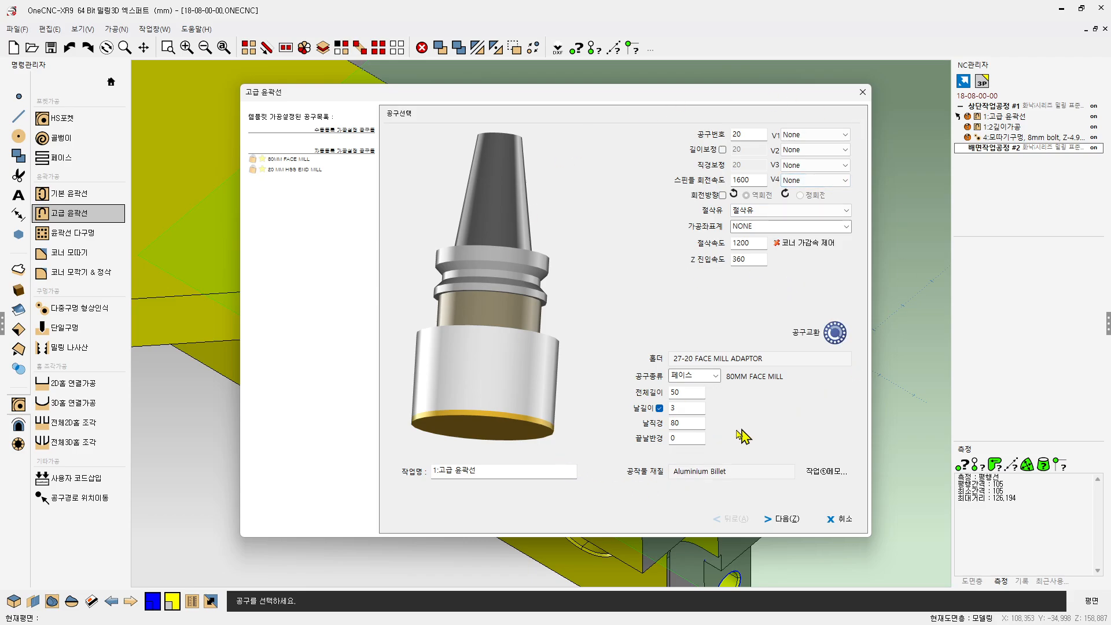
left_click(783, 519)
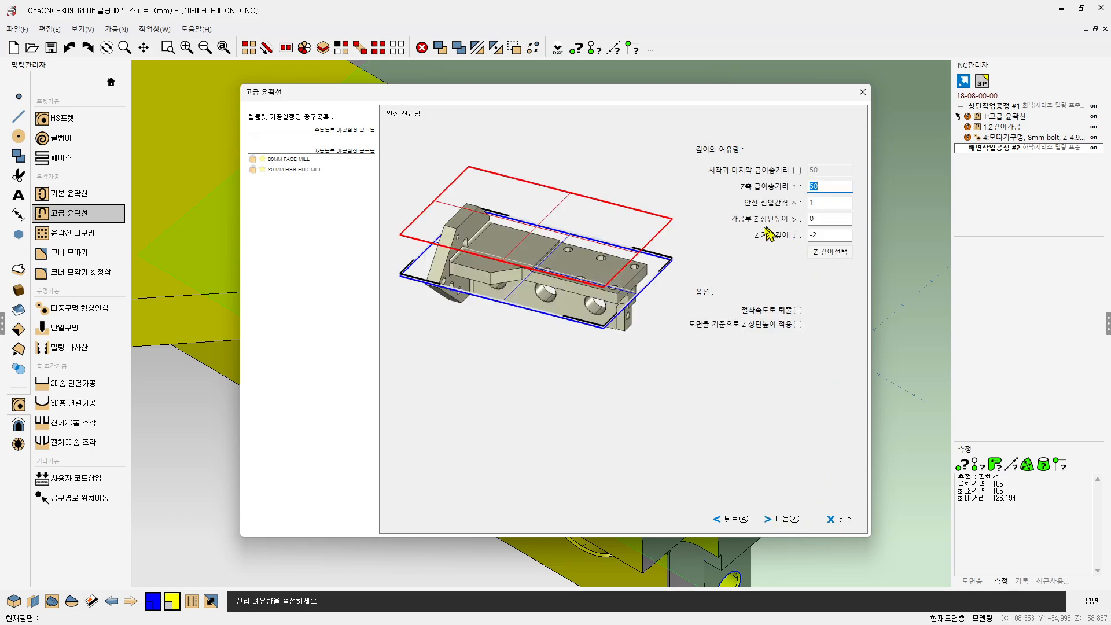
- Pick the drilled face's corner as the Z machining depth of -2, keeping stepped-depth entry and arc corner movement
left_click(830, 219)
left_click_drag(479, 87, 677, 66)
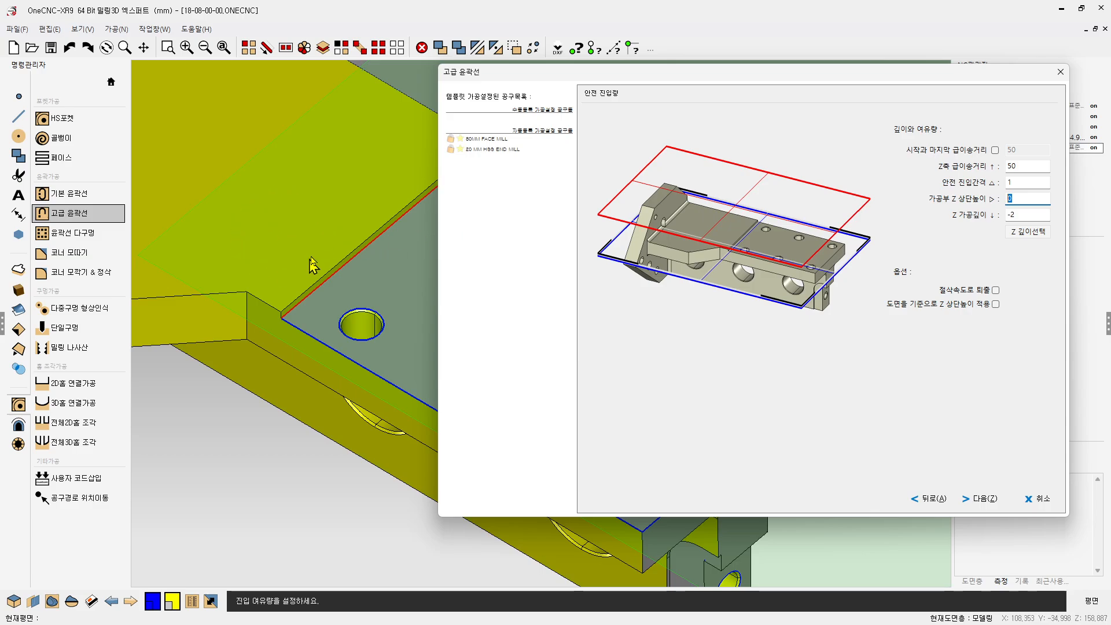
left_click_drag(768, 80, 727, 83)
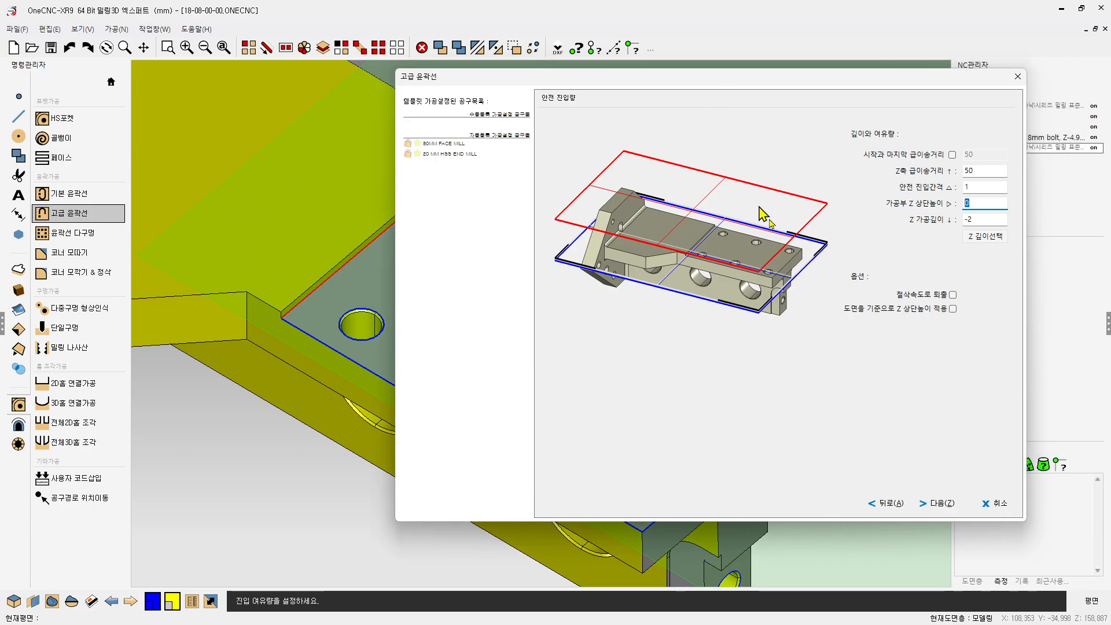
left_click(985, 236)
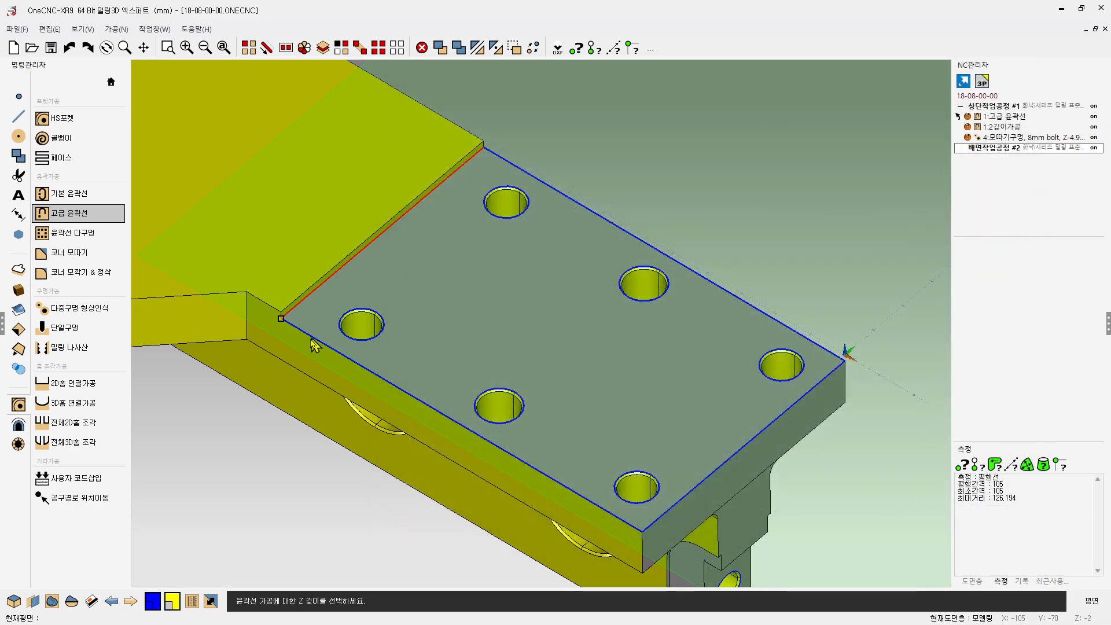
left_click(282, 323)
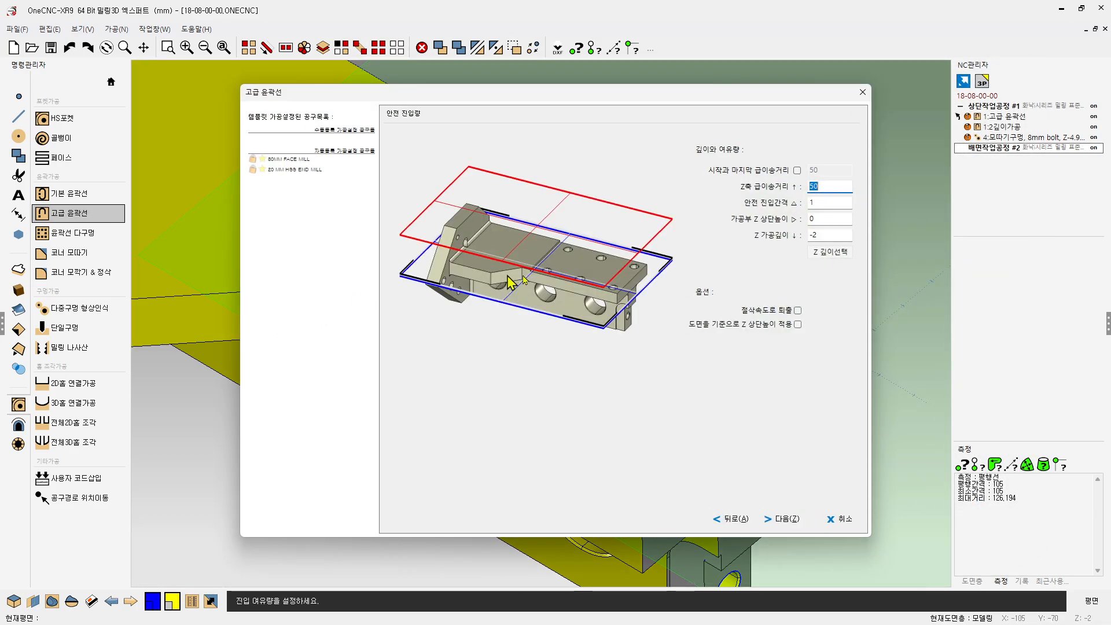
left_click(837, 235)
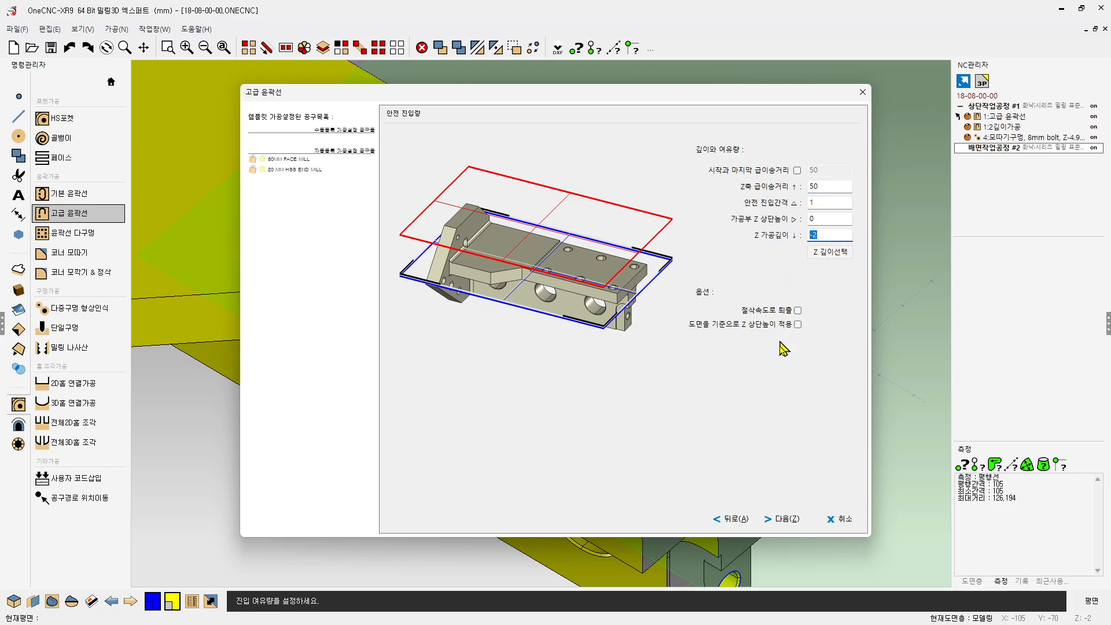
left_click(782, 518)
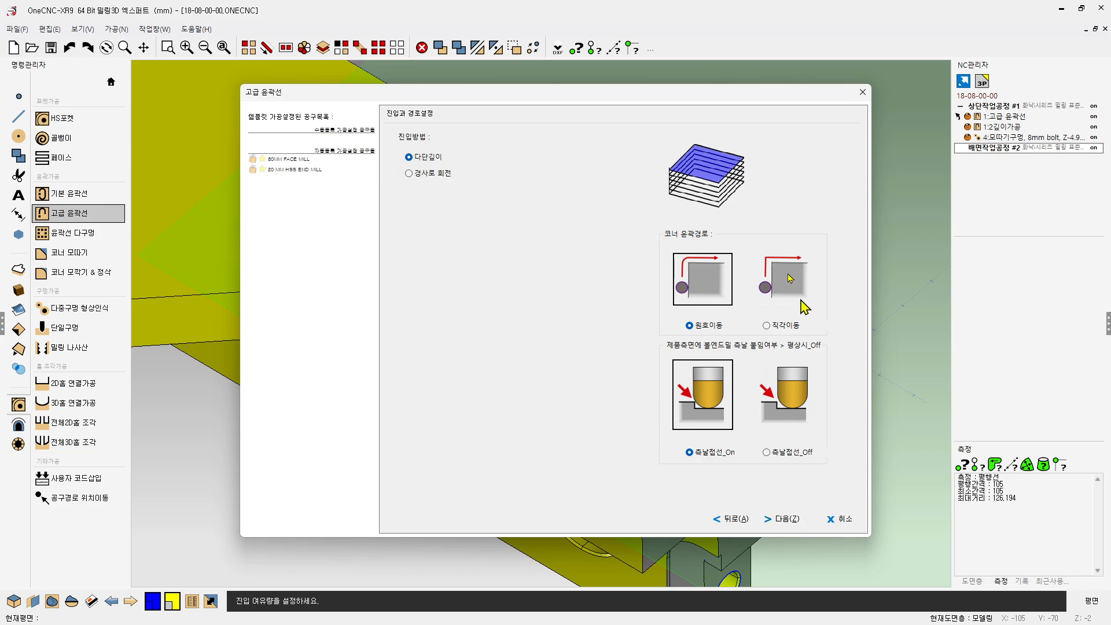
left_click(786, 522)
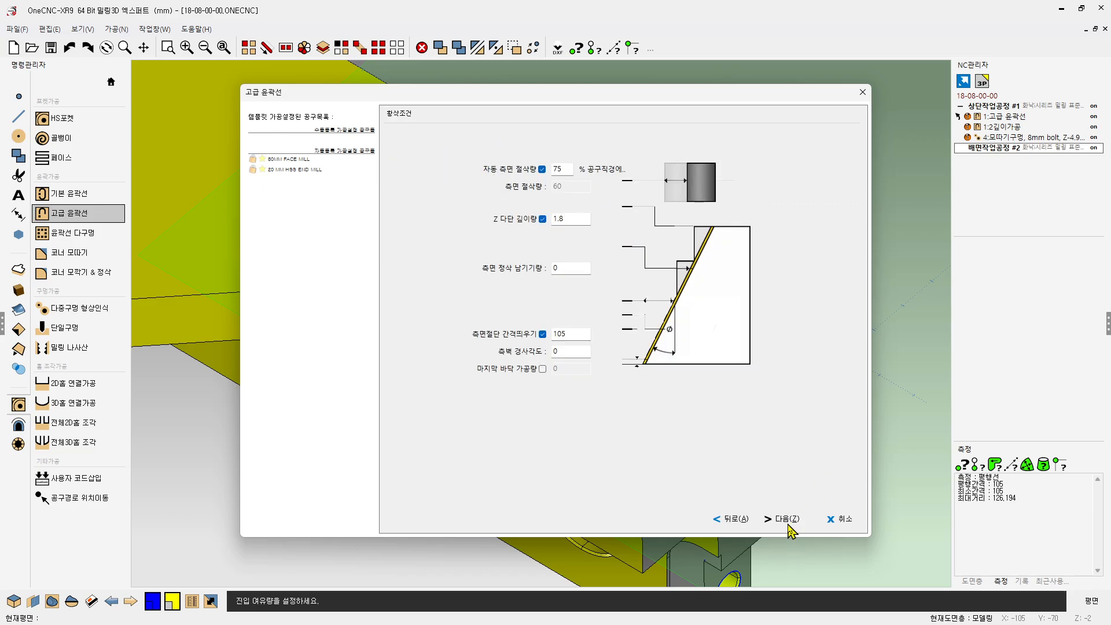
- Set roughing to a 75% automatic side cut, 1.8 Z step depth, 0 side finishing stock and 105 side-cut clearance
double_click(560, 169)
left_click(543, 220)
left_click(543, 220)
double_click(558, 218)
type("1")
left_click(574, 267)
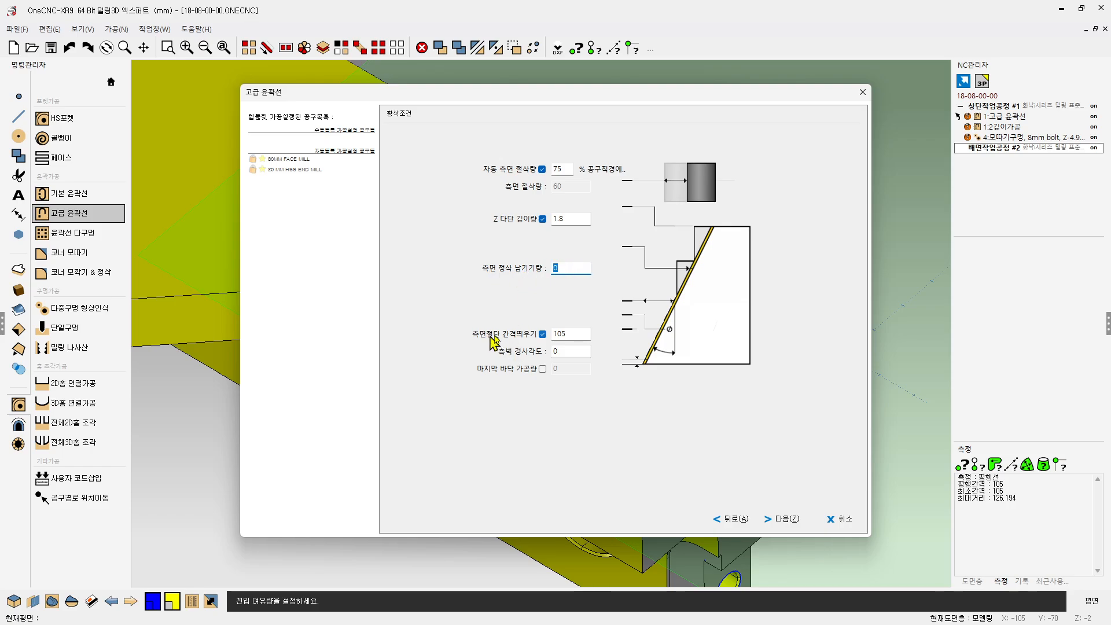
left_click(573, 334)
left_click(542, 334)
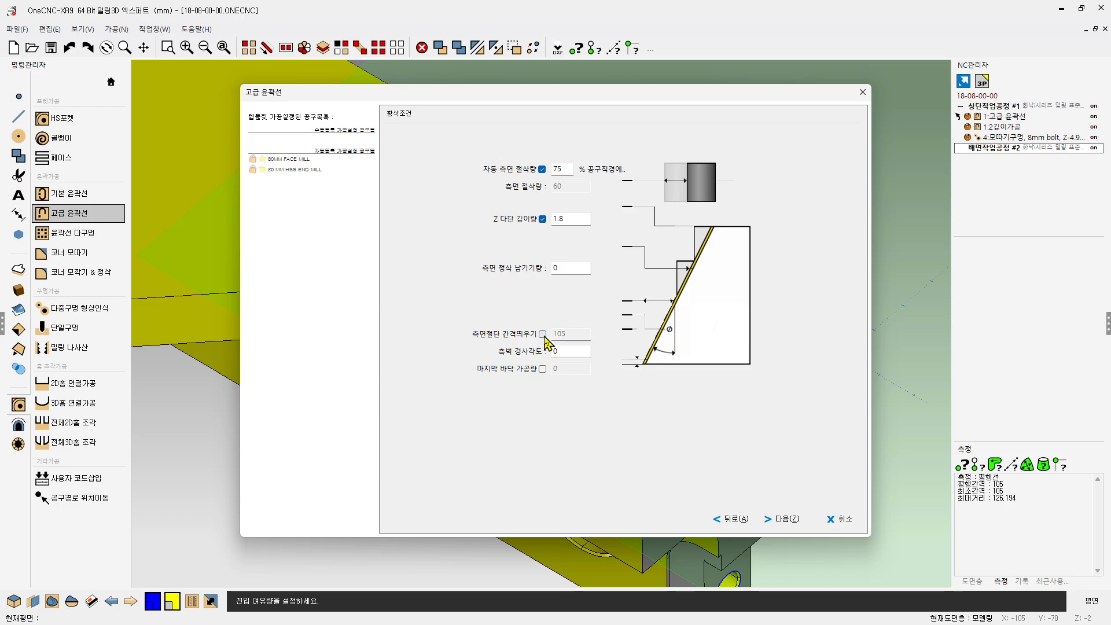
left_click(542, 334)
left_click(572, 334)
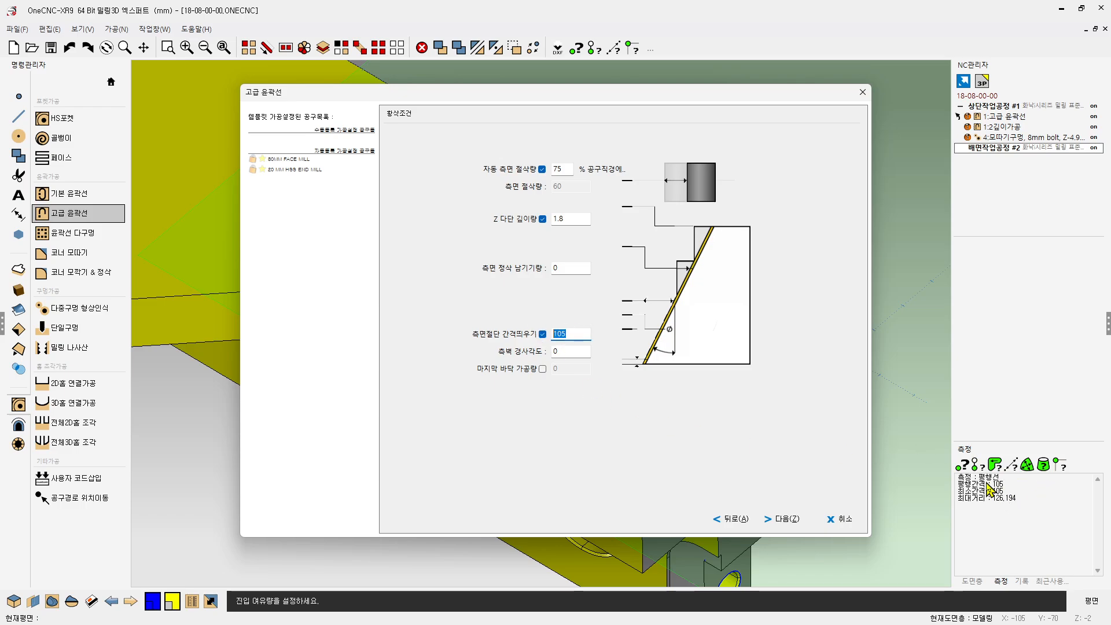
left_click_drag(566, 99, 959, 206)
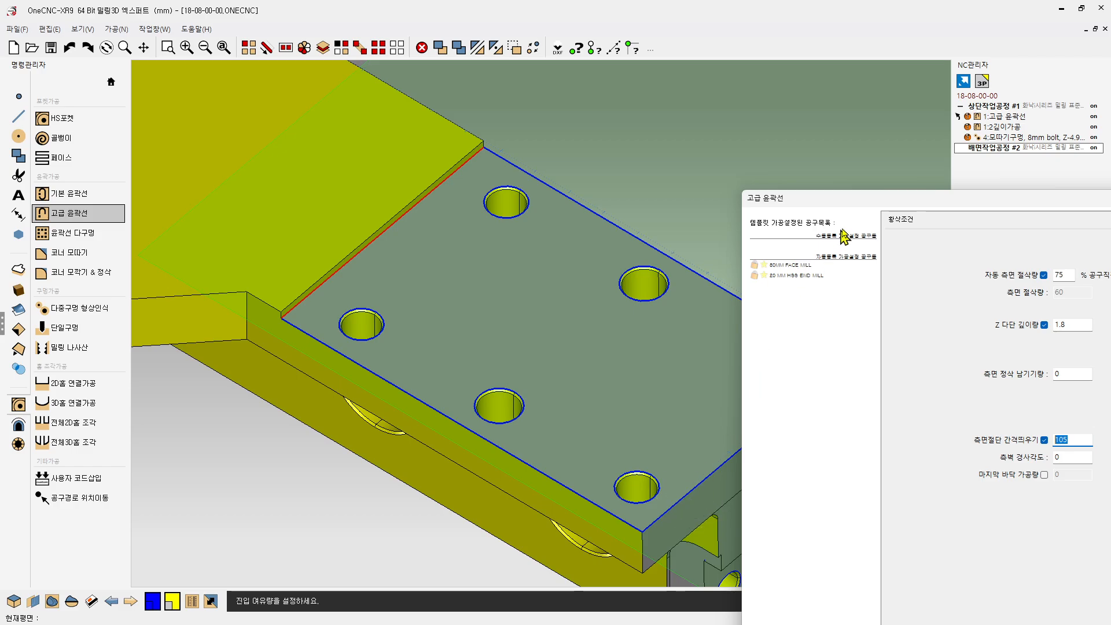
left_click_drag(874, 201, 400, 80)
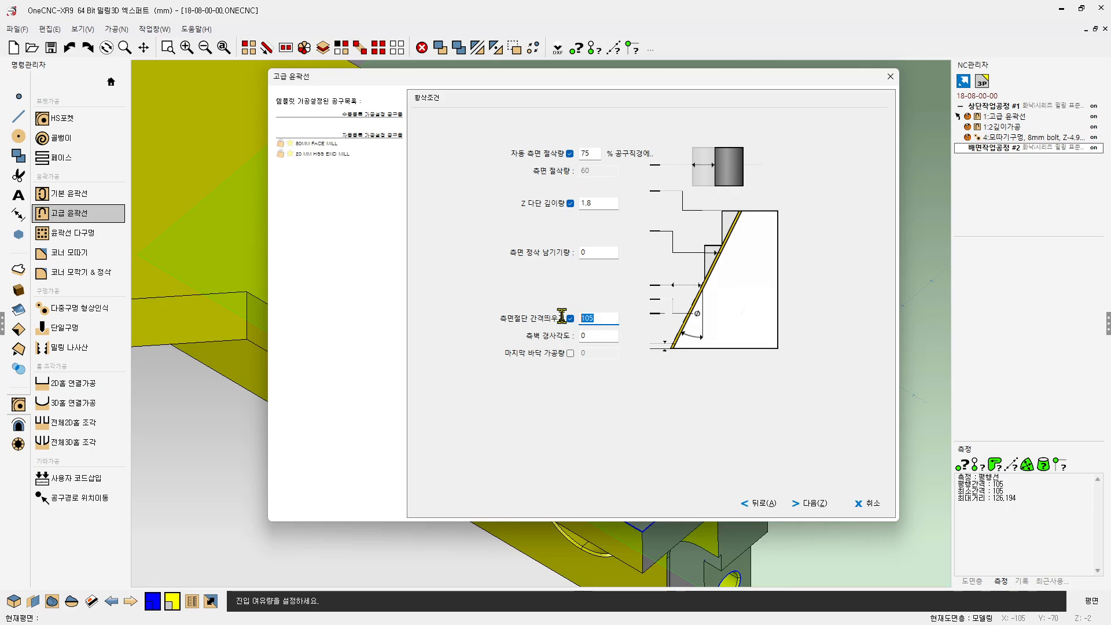
double_click(599, 318)
left_click(813, 506)
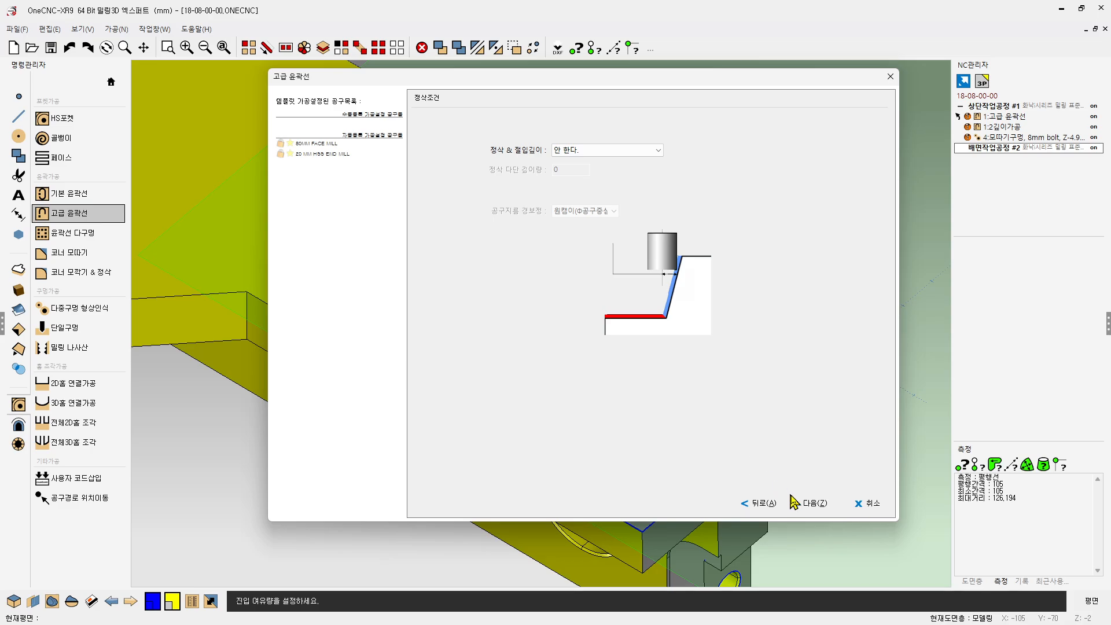
- Leave finishing off, use straight lead-in and lead-out with distance 45 and angle 0, and generate the contour operation
left_click(809, 505)
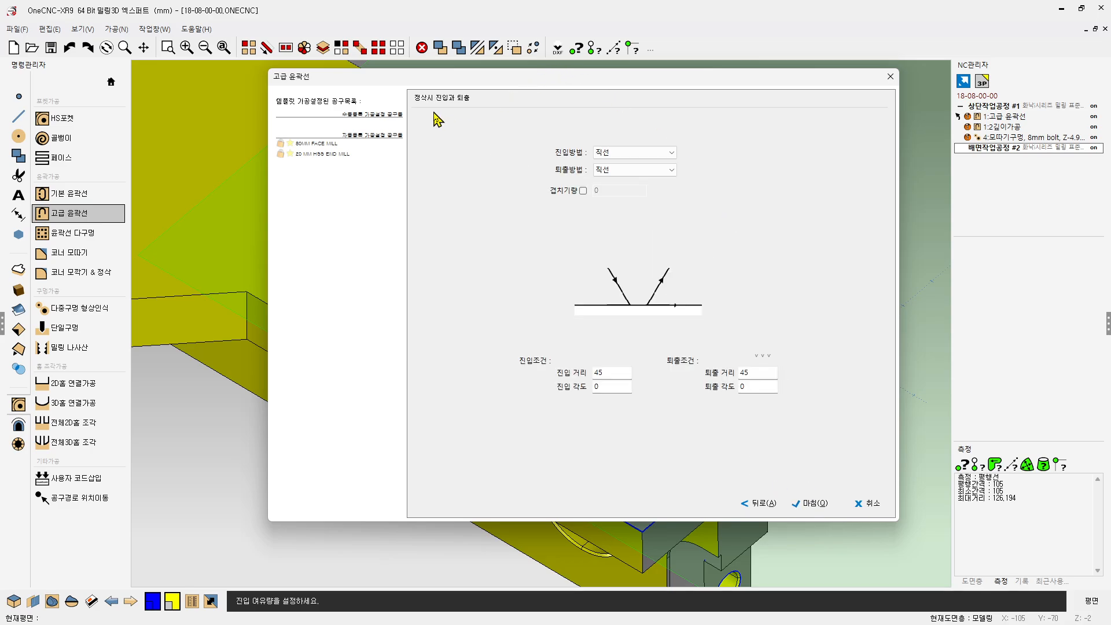
left_click(622, 154)
left_click(625, 160)
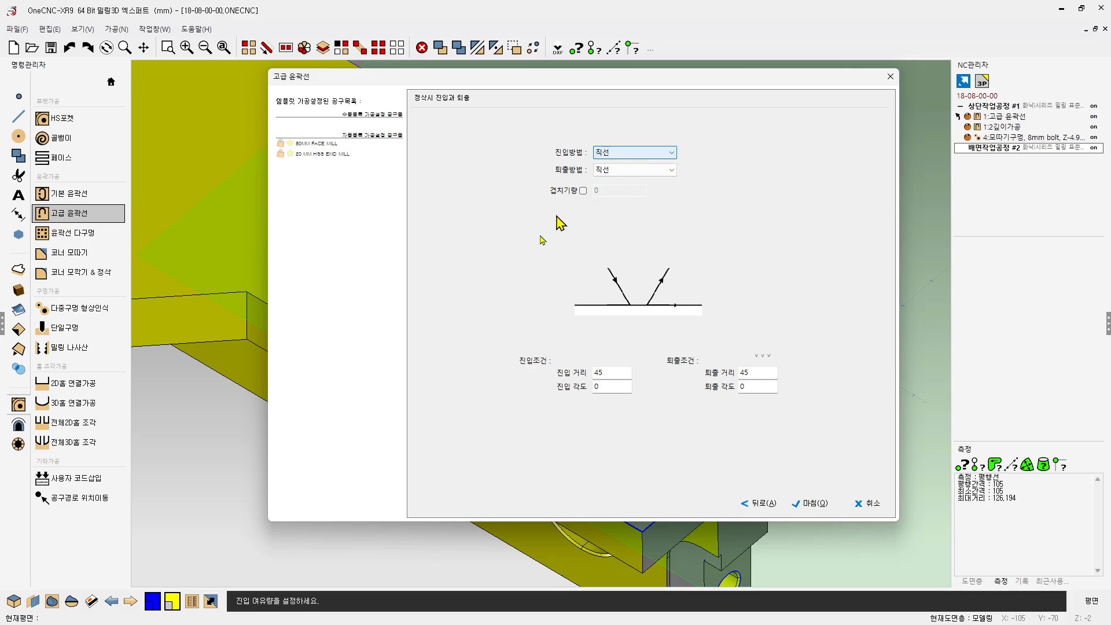
double_click(602, 373)
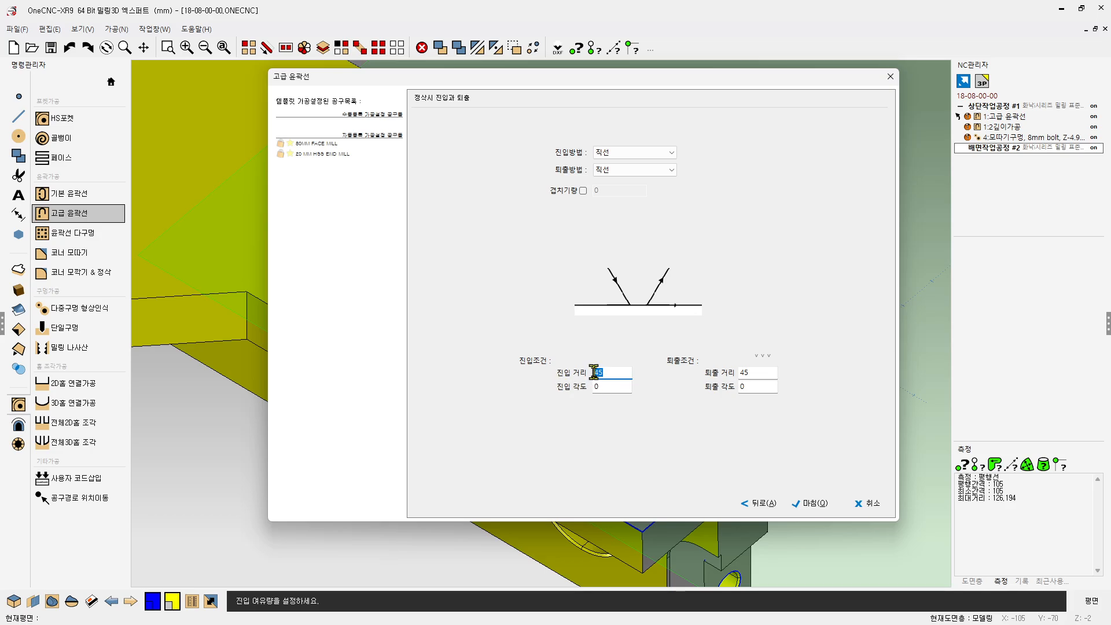
left_click_drag(598, 373, 611, 374)
left_click_drag(614, 373, 558, 368)
left_click_drag(765, 373, 716, 372)
left_click_drag(620, 385, 547, 387)
left_click_drag(472, 78, 764, 107)
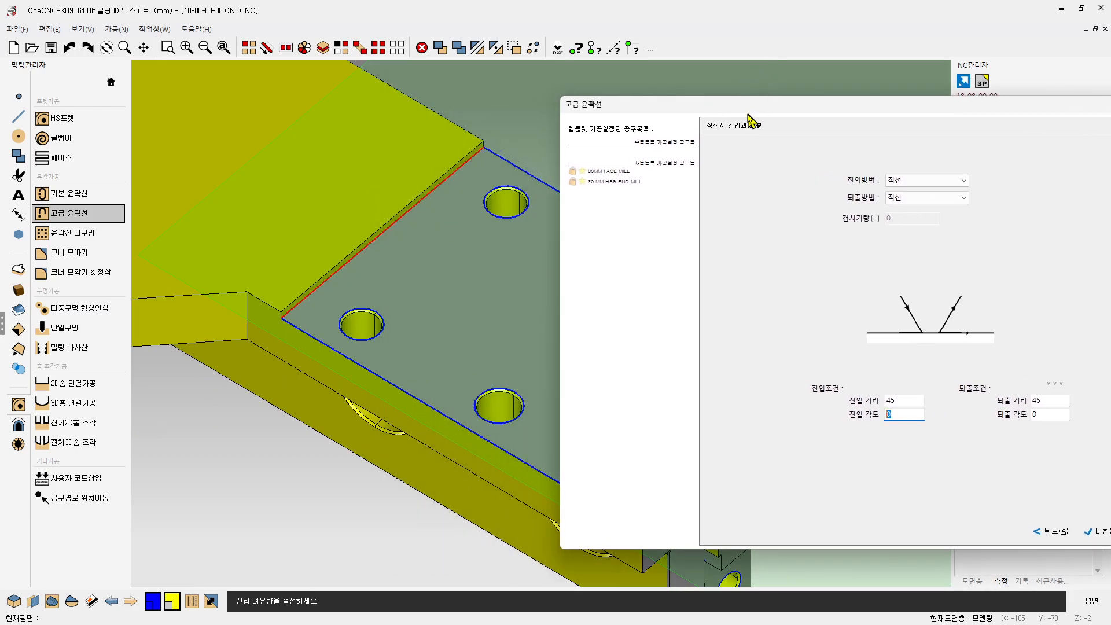
left_click_drag(750, 114, 508, 115)
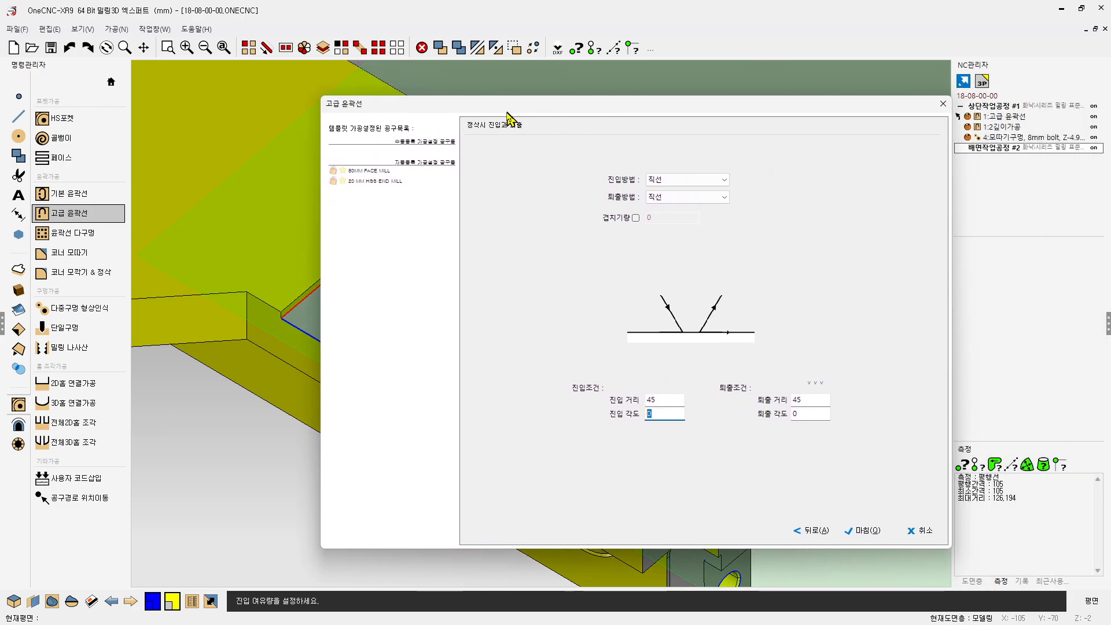
left_click(862, 530)
- Examine the new face mill toolpath passes across the drilled face and beyond its edges
scroll(356, 275, "up", 3)
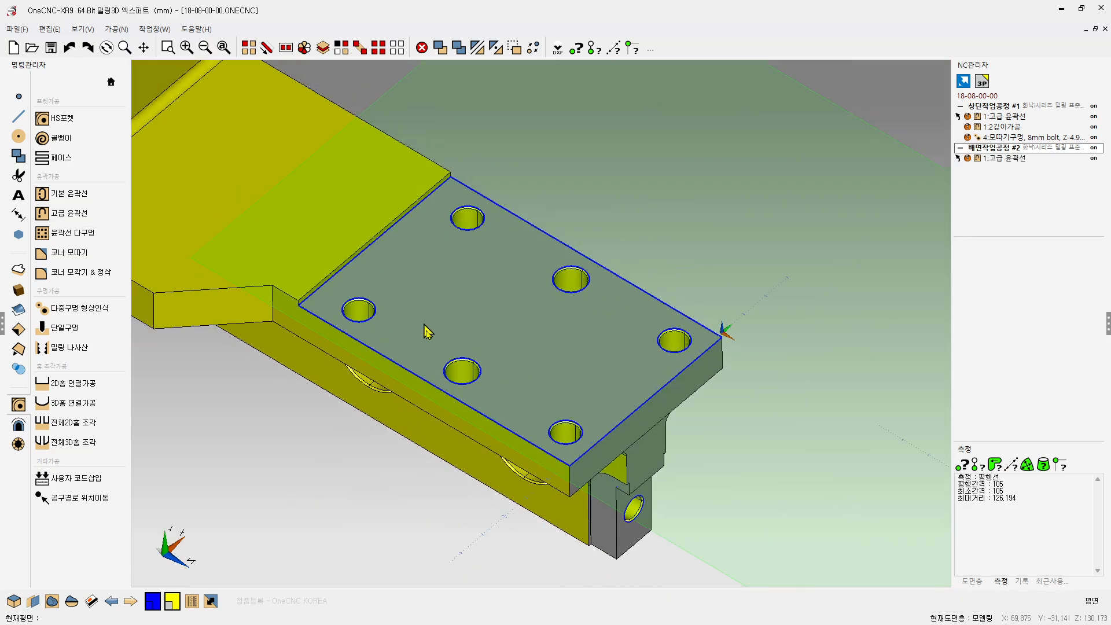
scroll(373, 435, "down", 2)
left_click(1004, 160)
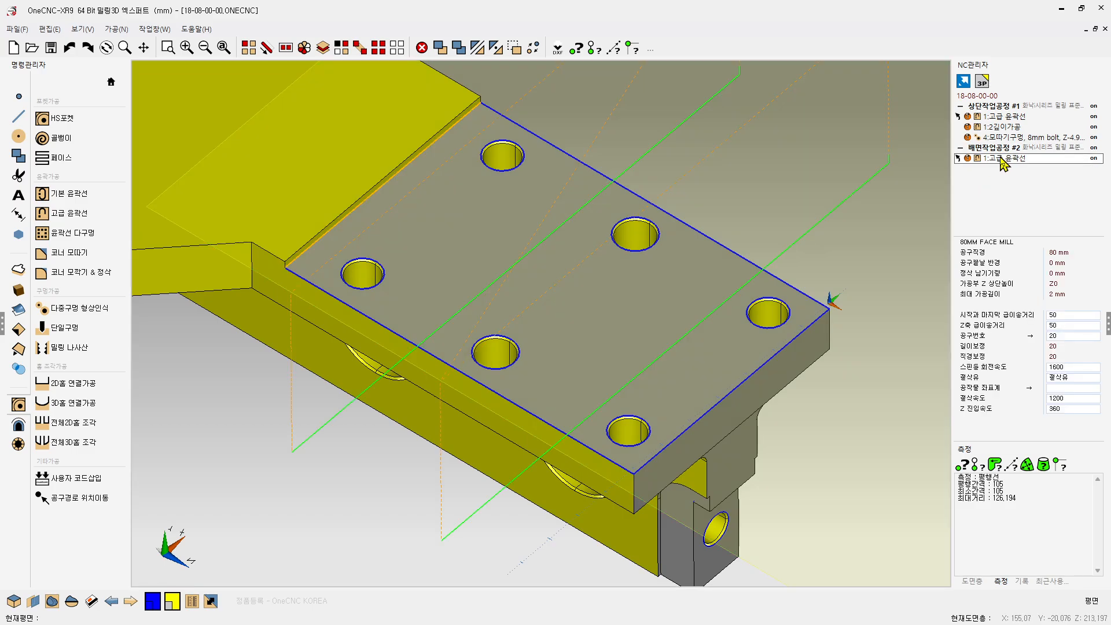
scroll(891, 168, "up", 5)
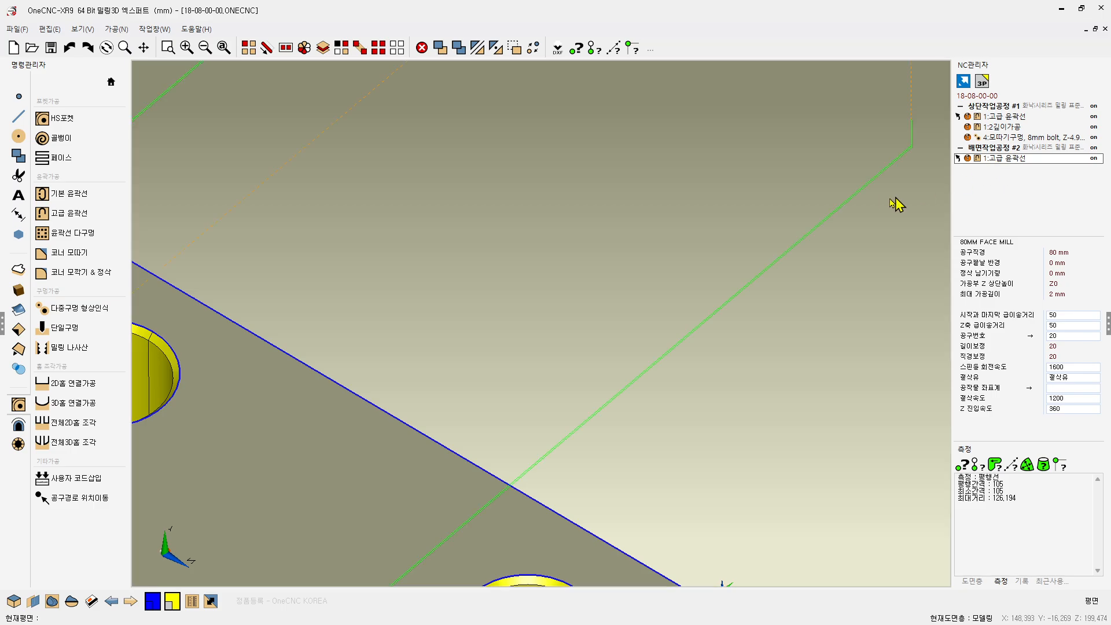
scroll(896, 221, "up", 2)
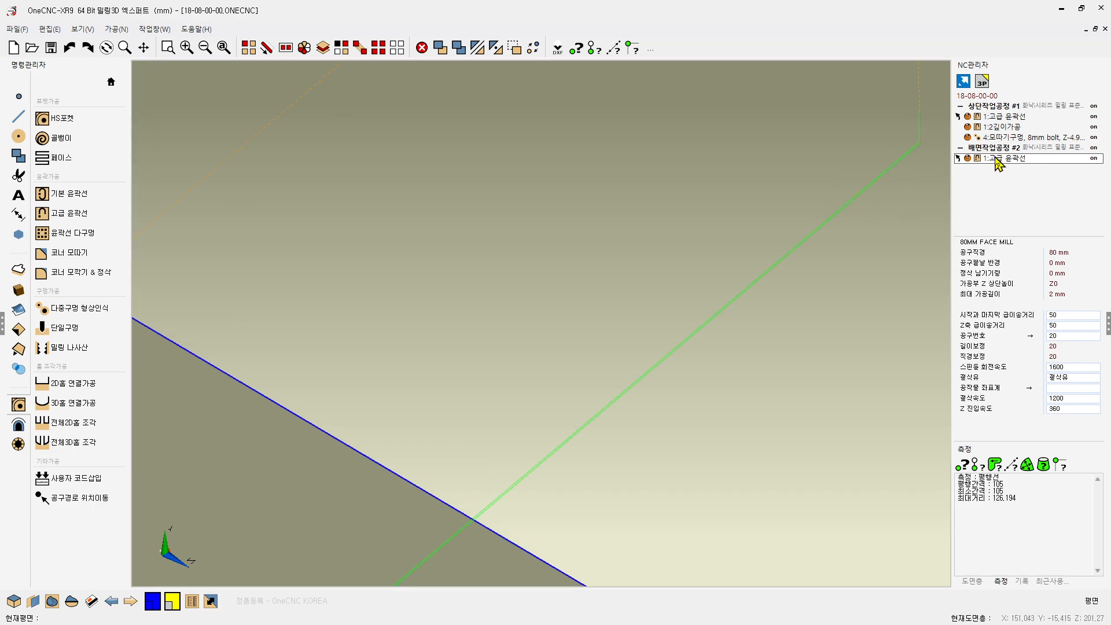
scroll(828, 185, "down", 4)
scroll(716, 203, "down", 1)
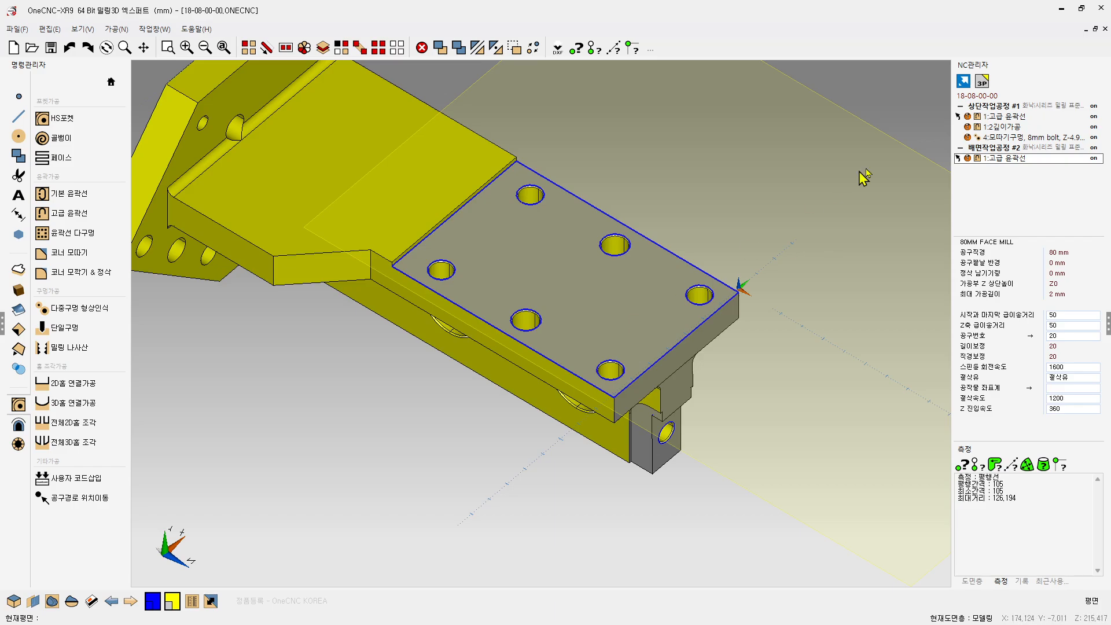
- Simulate the rear-side advanced contour operation, inspect the machined face, and close the simulation
left_click(1001, 160)
double_click(1000, 159)
left_click(375, 184)
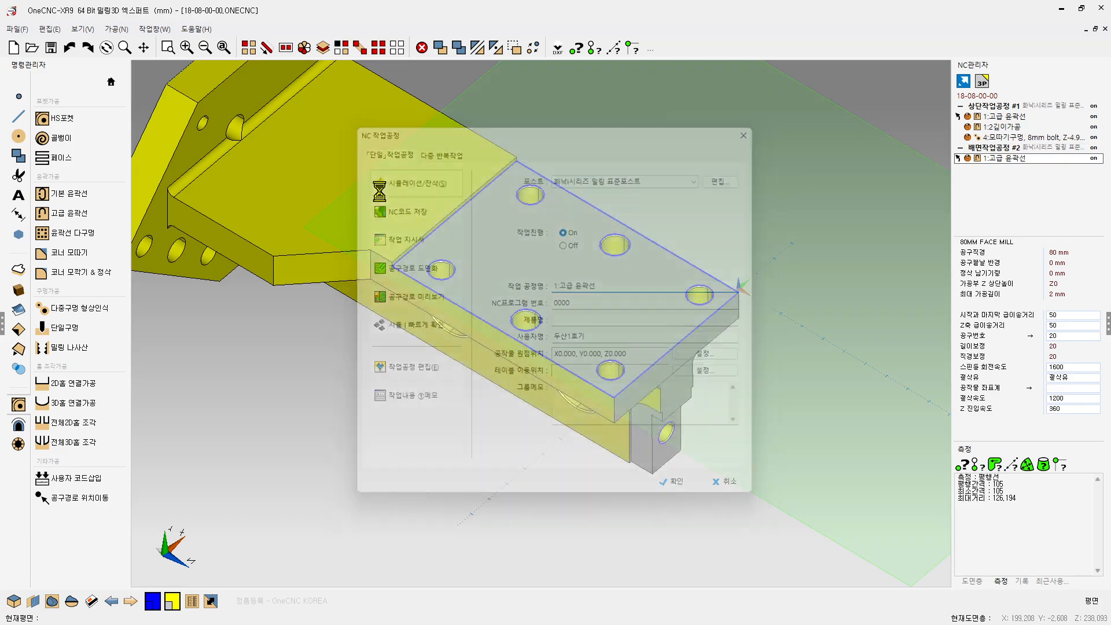
left_click(623, 440)
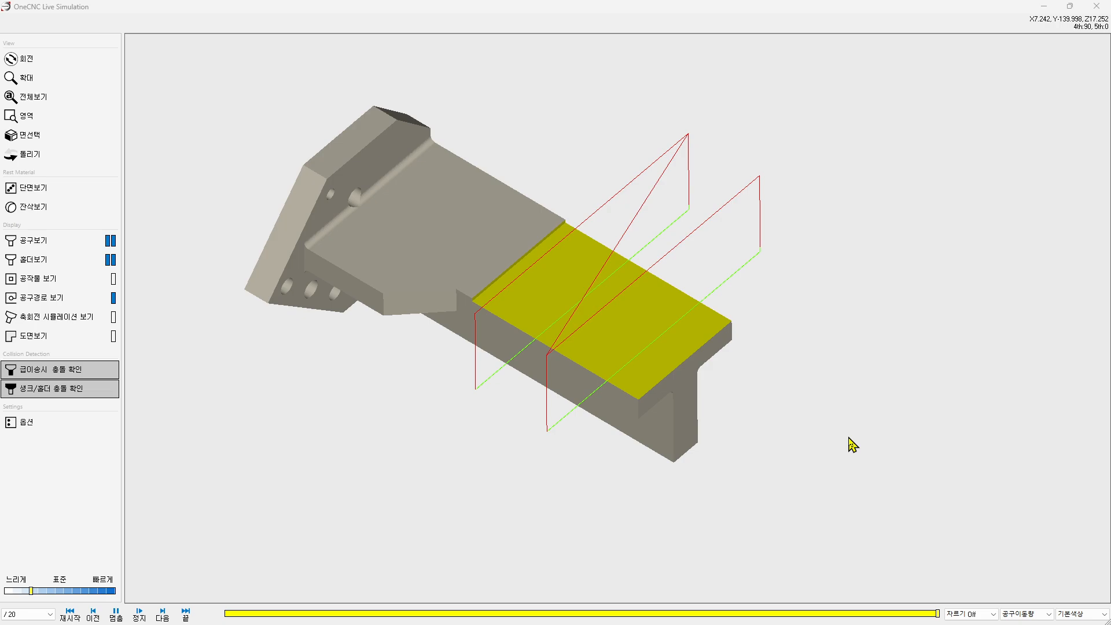
scroll(685, 330, "up", 3)
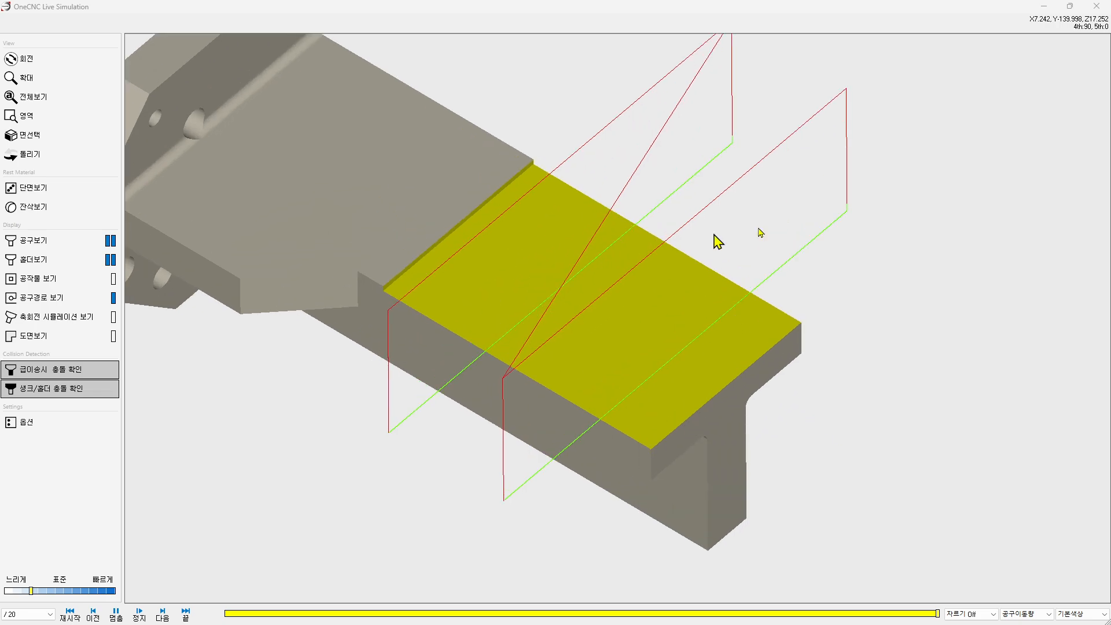
left_click(1097, 7)
- Select the circular edges of all six holes on the bracket's face-milled back face
scroll(564, 271, "up", 4)
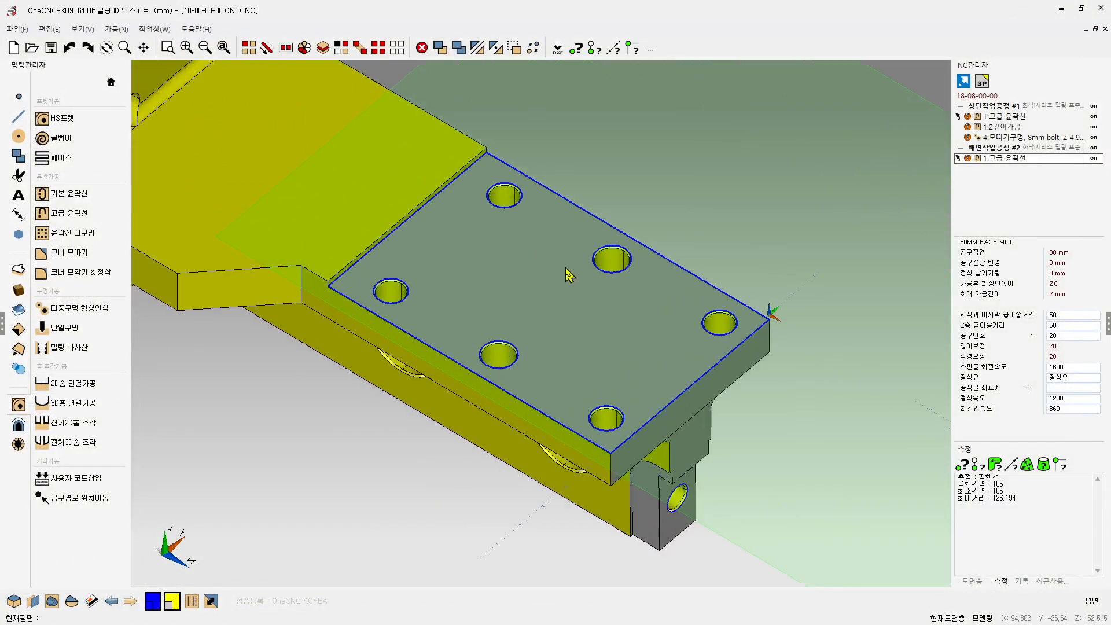
mouse_move(590, 311)
middle_mouse_down()
mouse_move(609, 325)
mouse_move(572, 310)
middle_mouse_up()
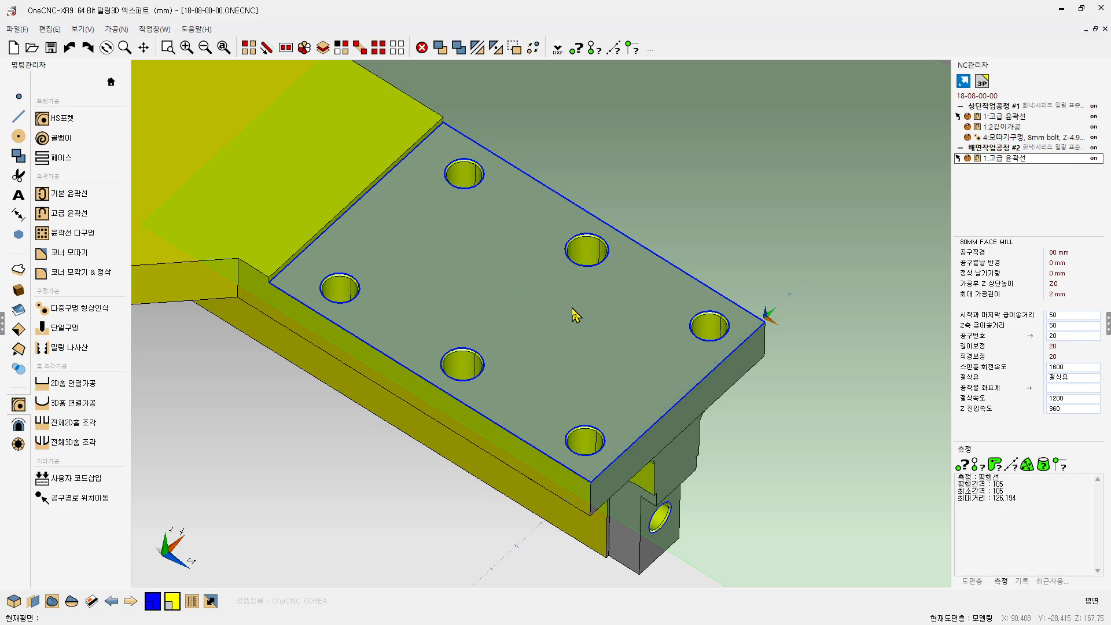
left_click(253, 52)
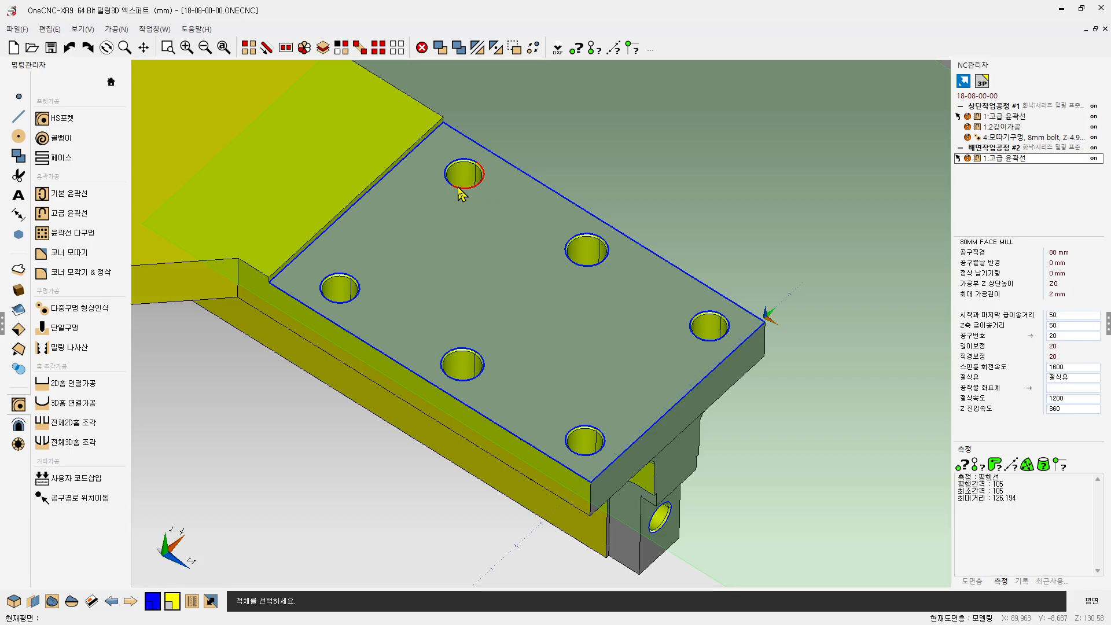
left_click(603, 263)
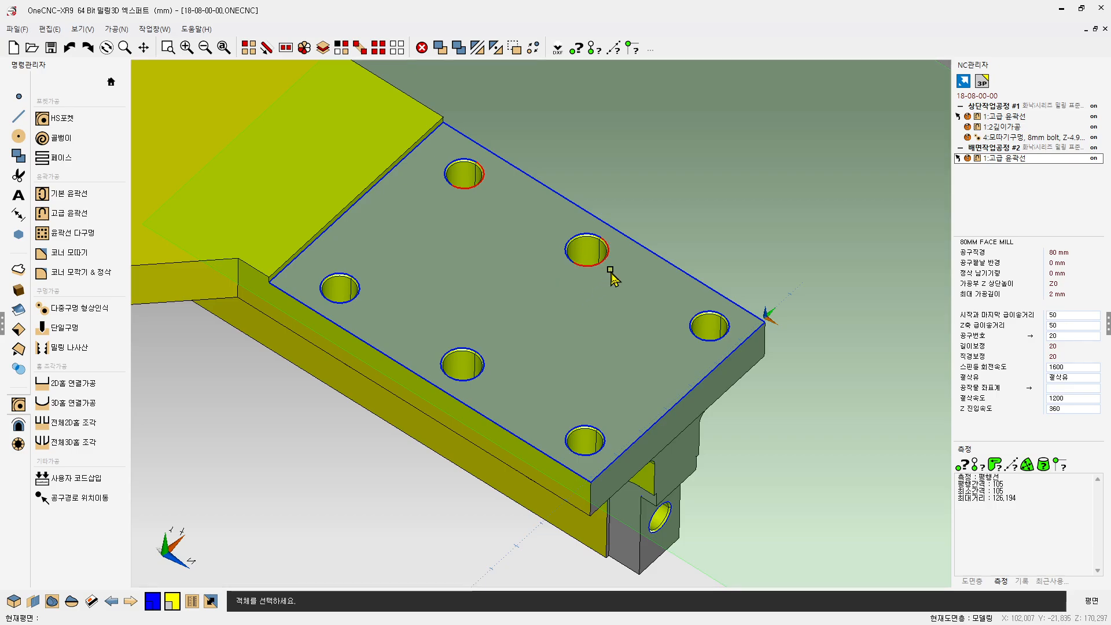
left_click(719, 339)
left_click(603, 443)
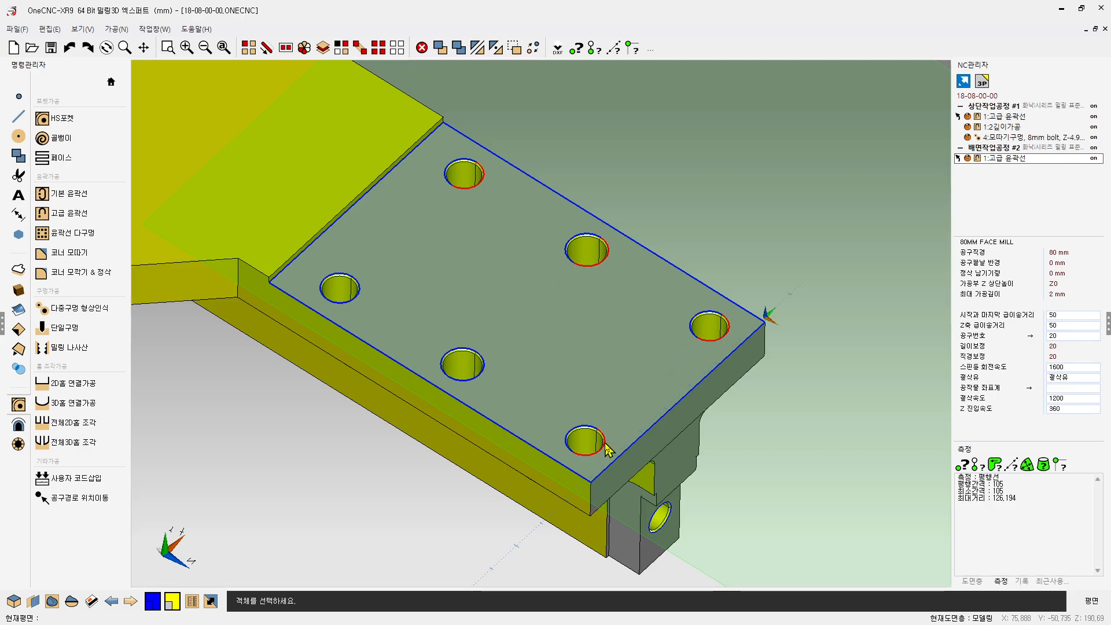
left_click(460, 357)
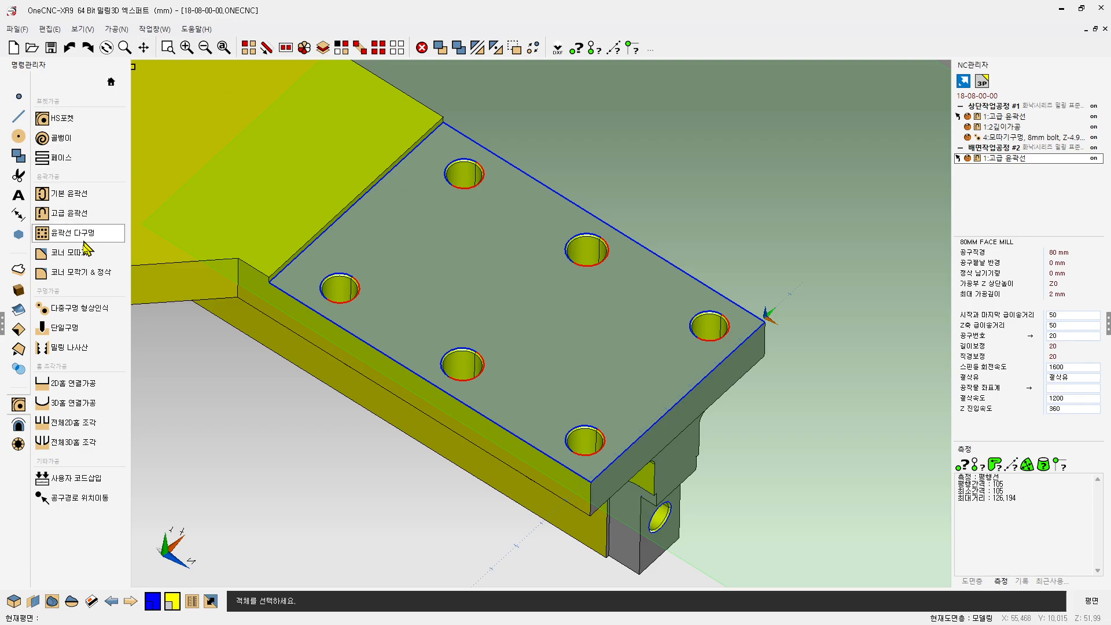
- Create a standard drilling operation for the six holes with the 16 MM HSS CENTER DRILL, Z top -2 and Z depth -4
left_click(64, 331)
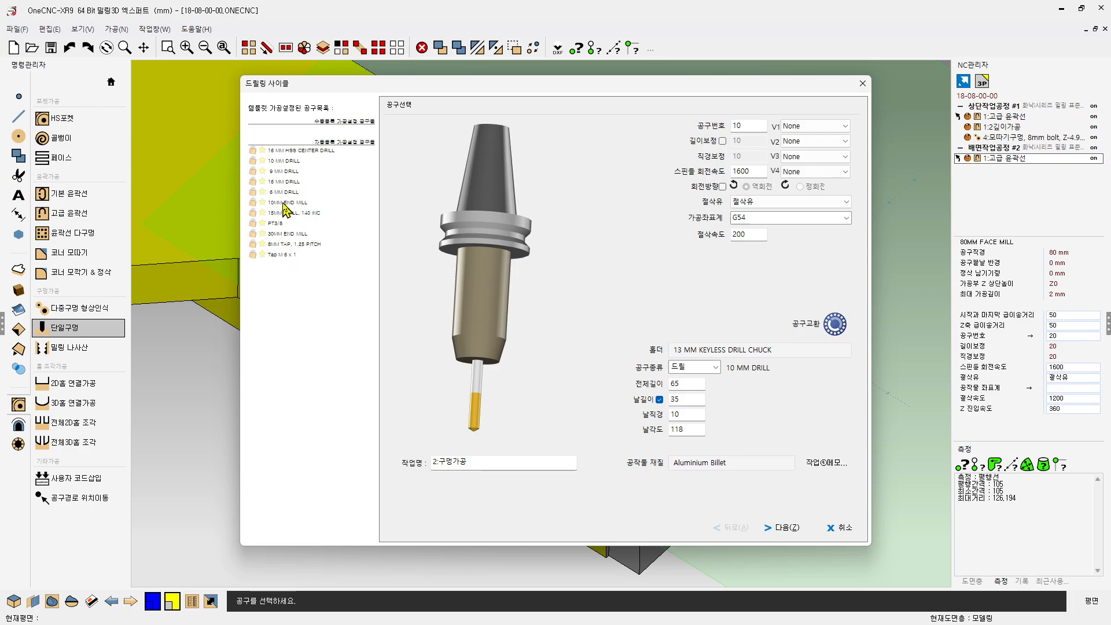
left_click(291, 151)
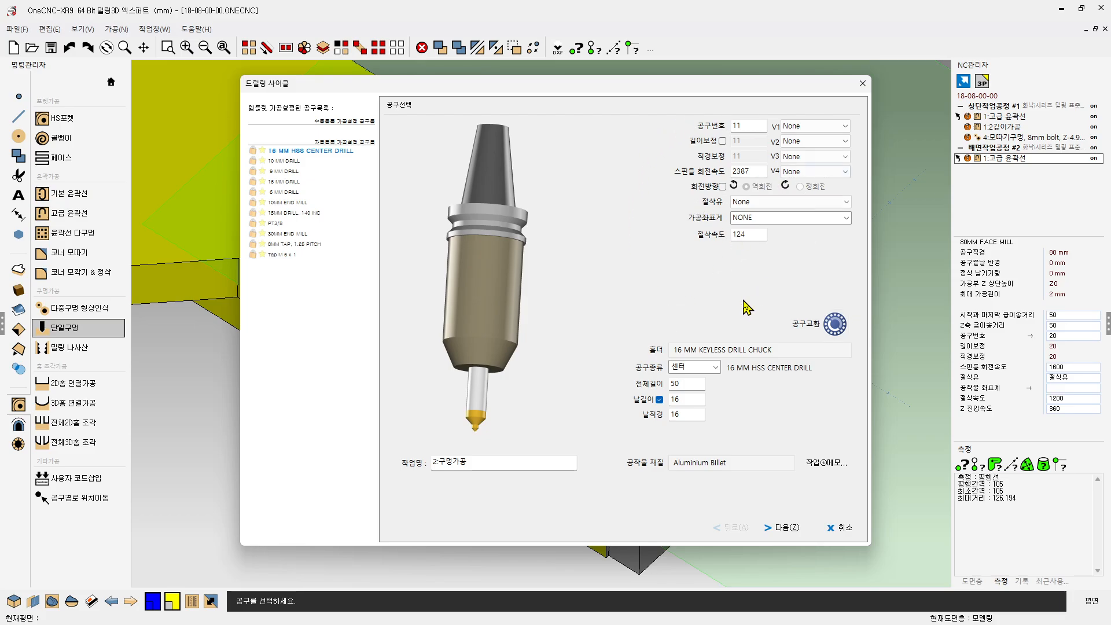
left_click(779, 530)
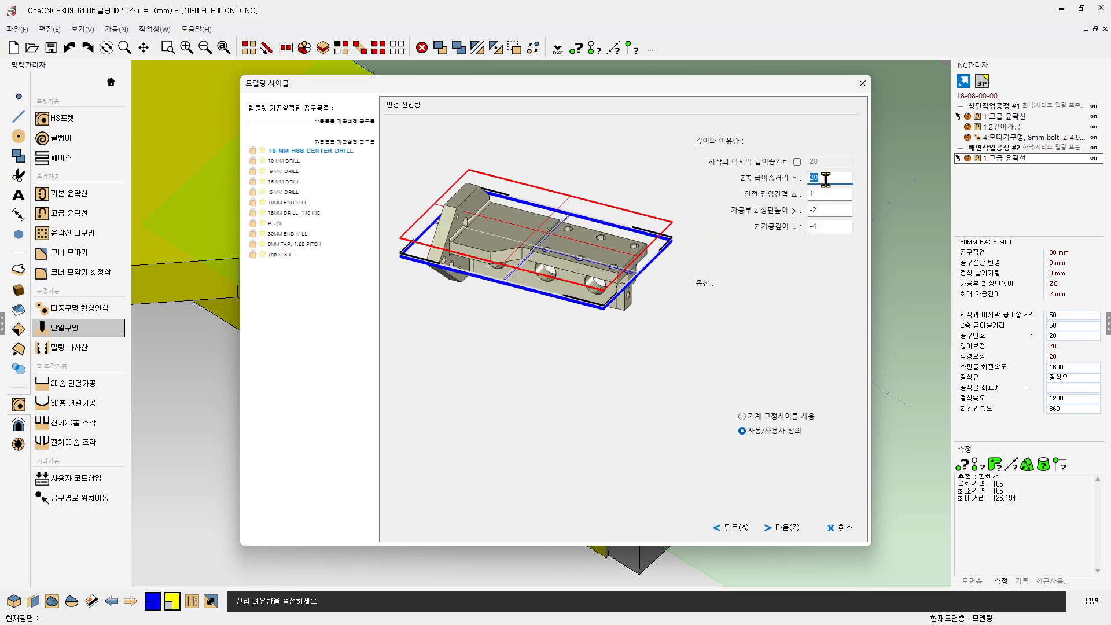
left_click(837, 209)
left_click(833, 226)
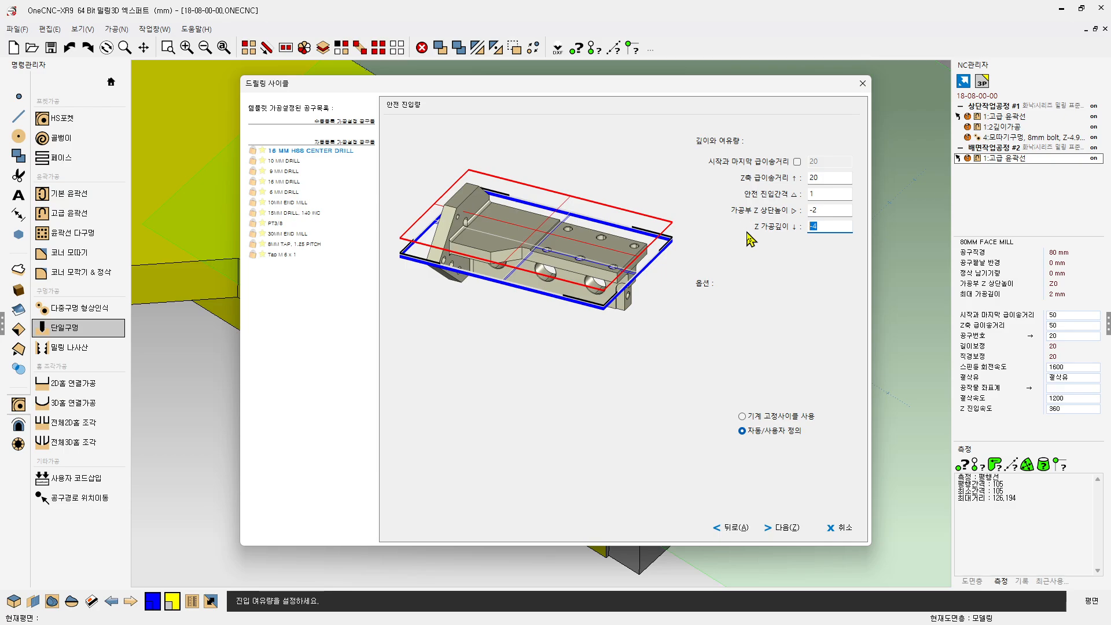
type("-2-")
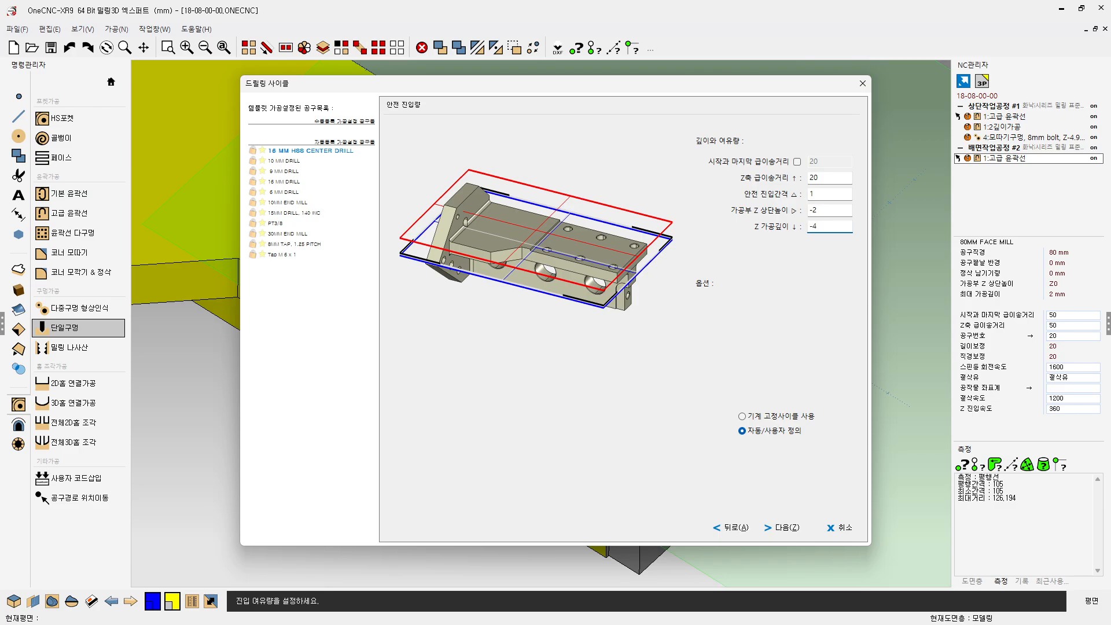
left_click(786, 528)
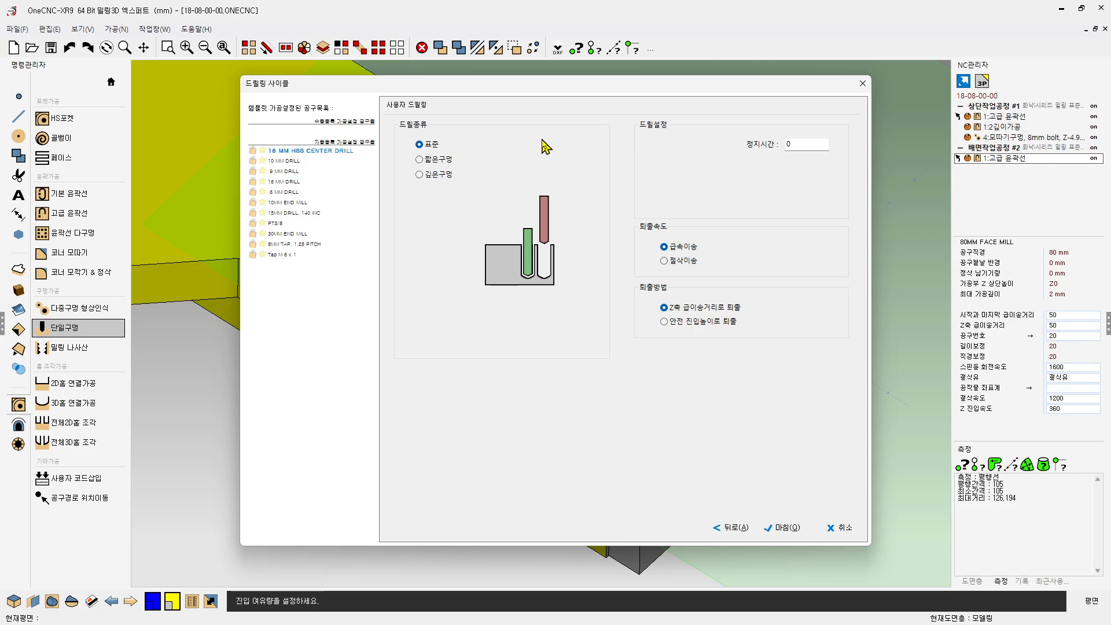
left_click(781, 529)
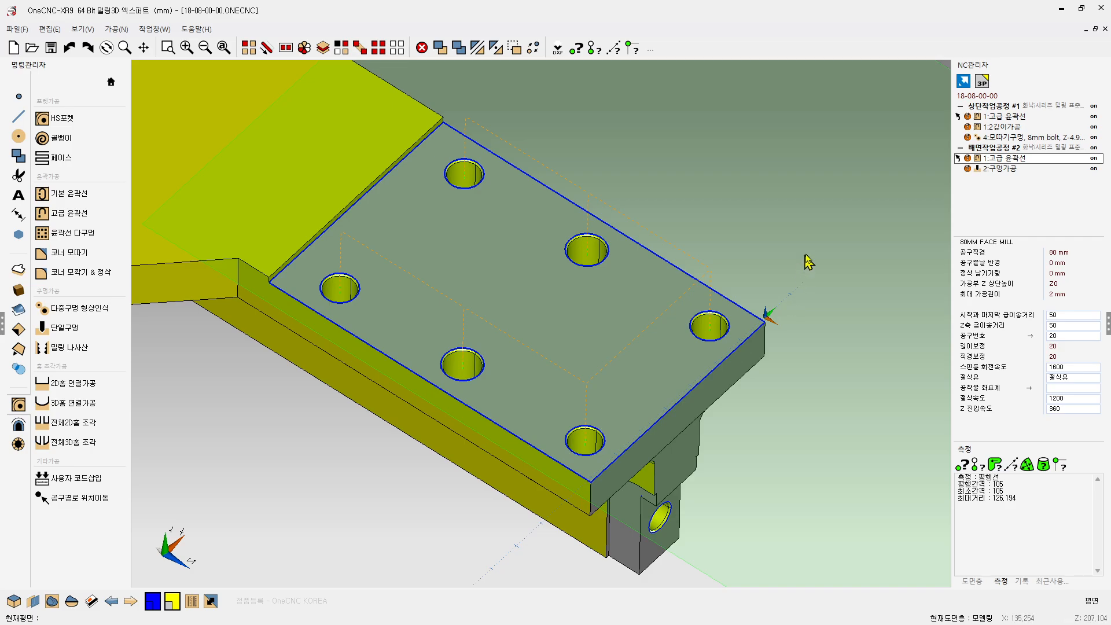
- Duplicate the center drilling operation and rename the copy "2:드릴 D9"
left_click(1000, 170)
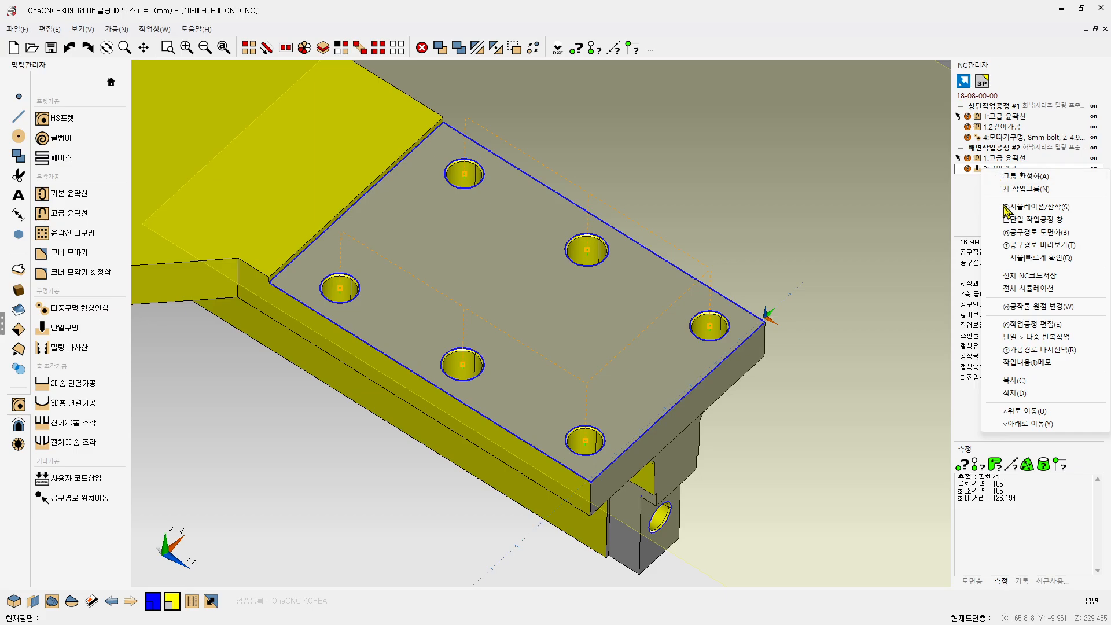
left_click(1017, 380)
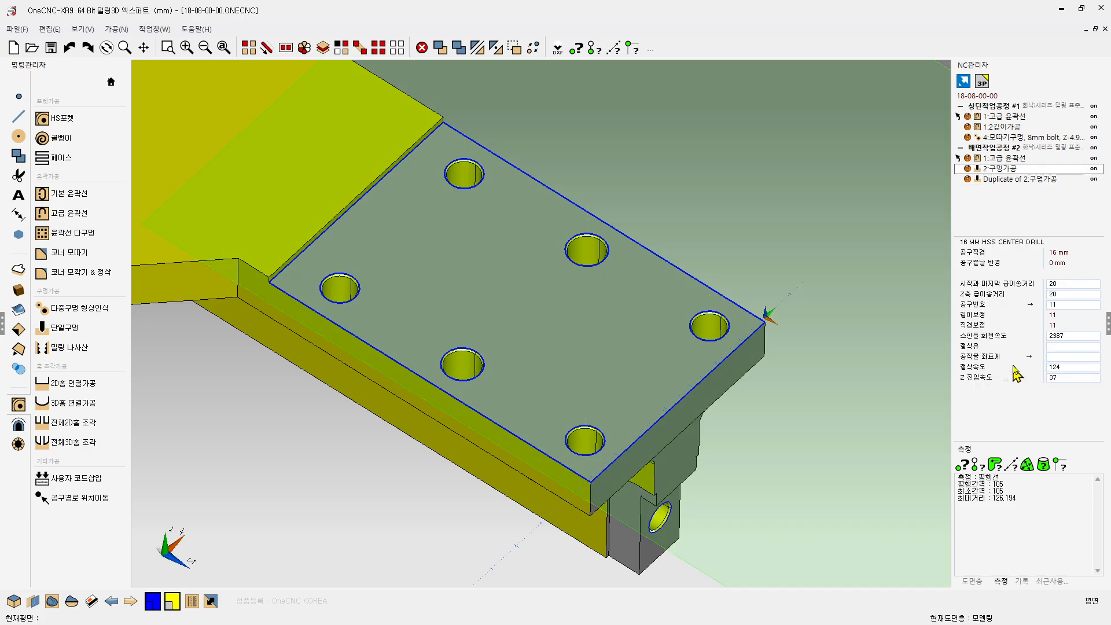
left_click(996, 180)
double_click(997, 180)
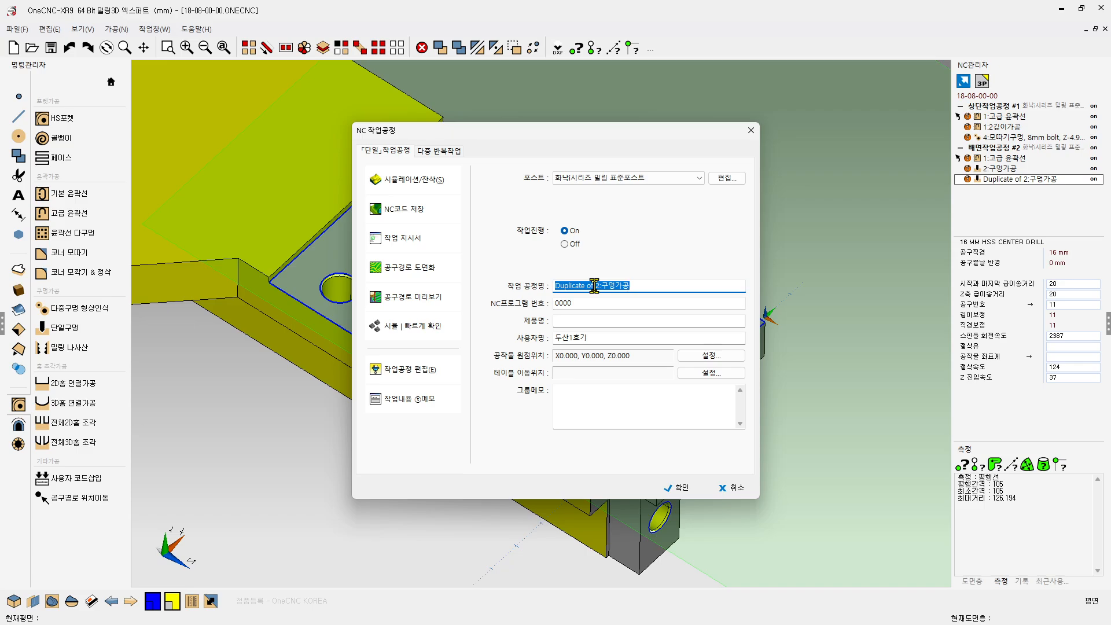
left_click_drag(595, 285, 522, 285)
key("Delete")
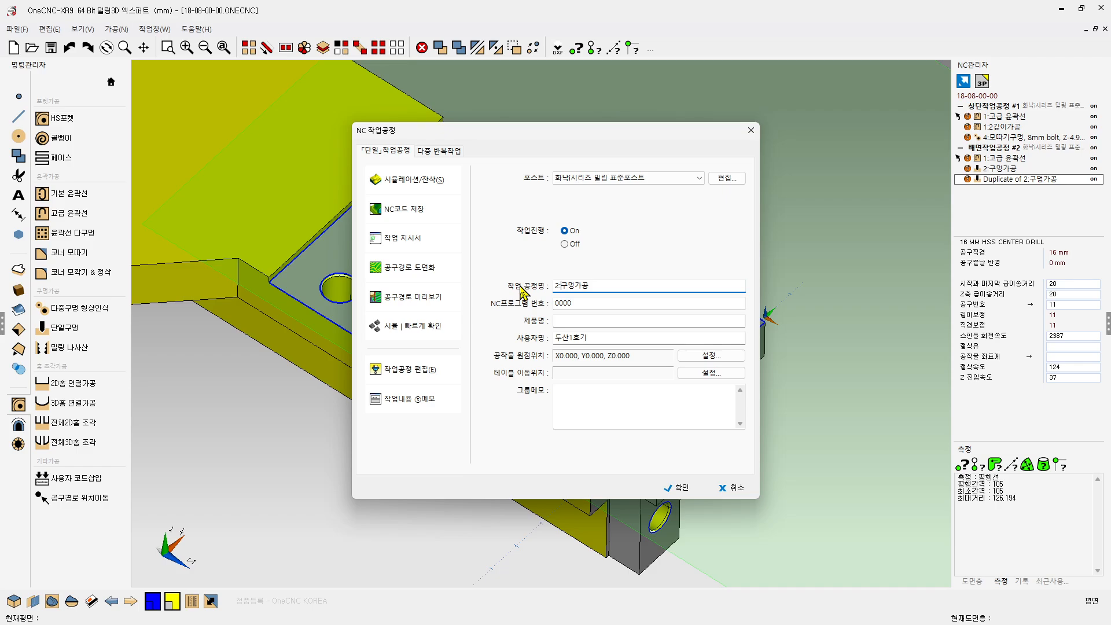
type("드릴 D9")
- Edit the copied operation to use the 9 MM DRILL with Z top 0, Z depth -18 and the G83 deep-hole cycle with increment 2
left_click(419, 377)
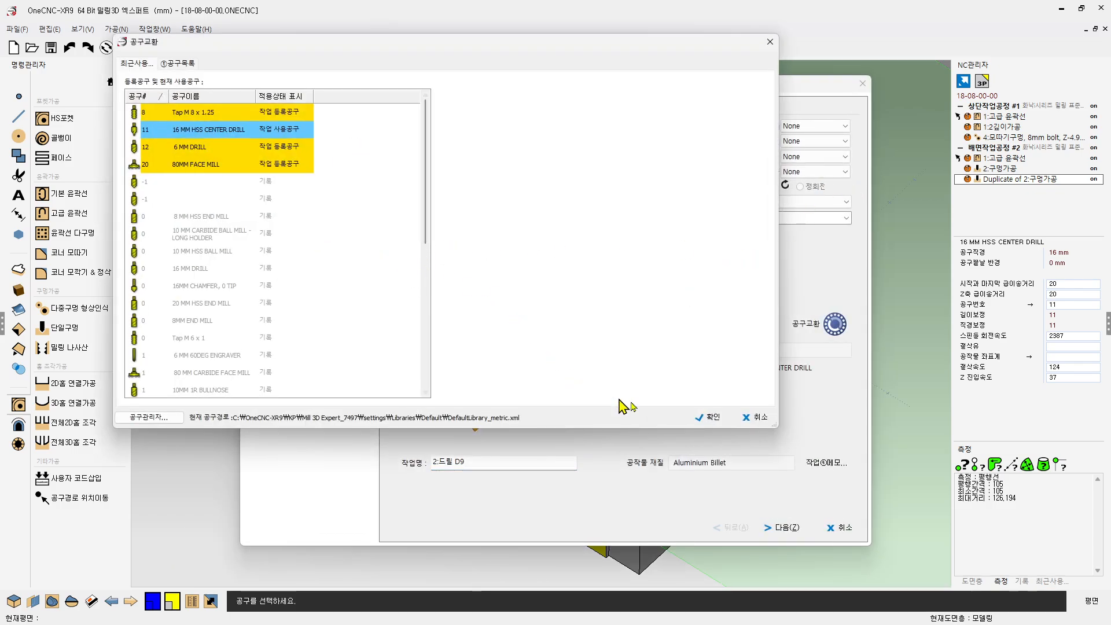
left_click(761, 418)
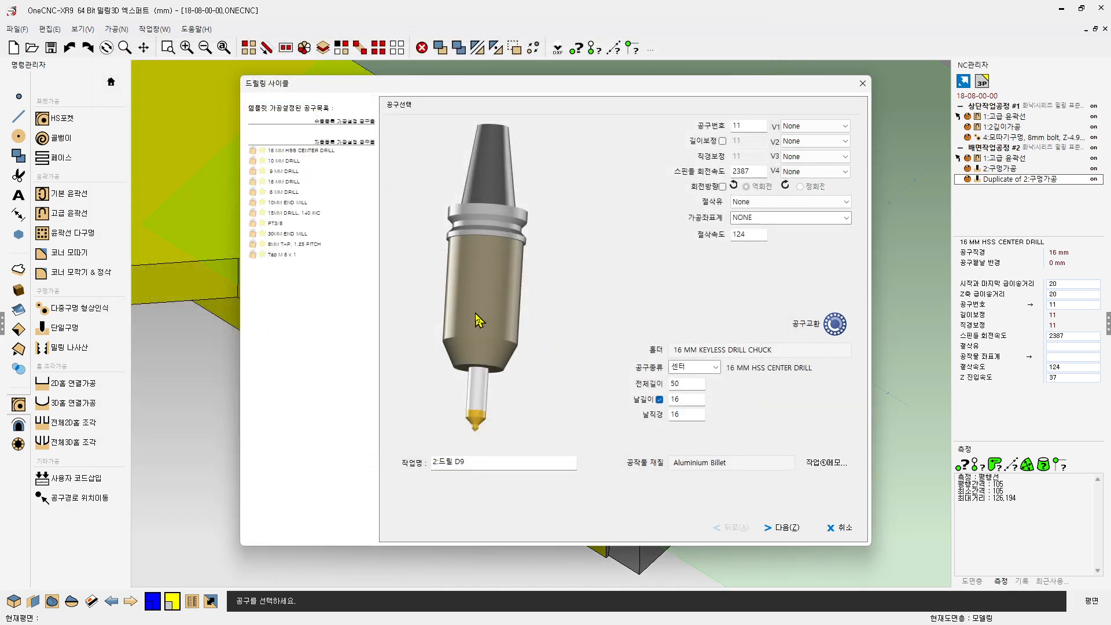
left_click(283, 172)
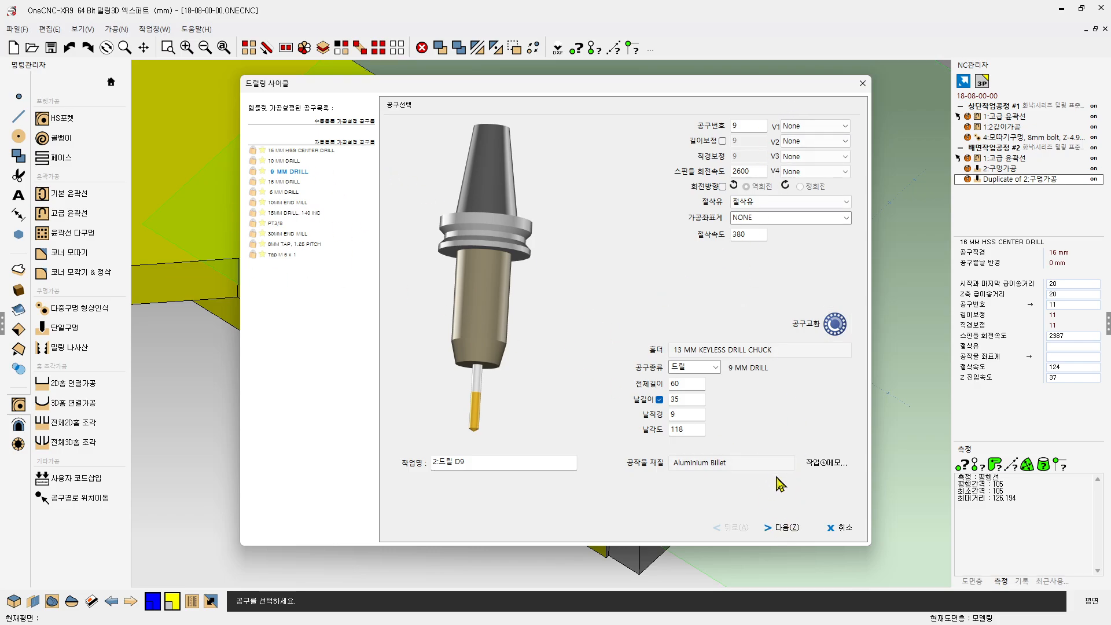
left_click(786, 528)
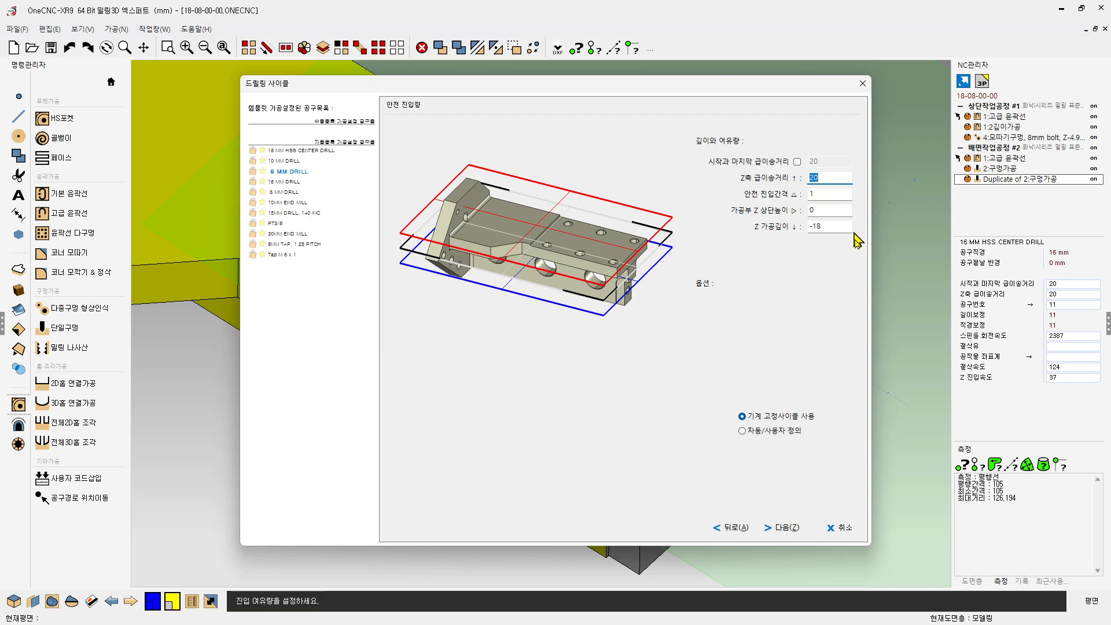
left_click(825, 228)
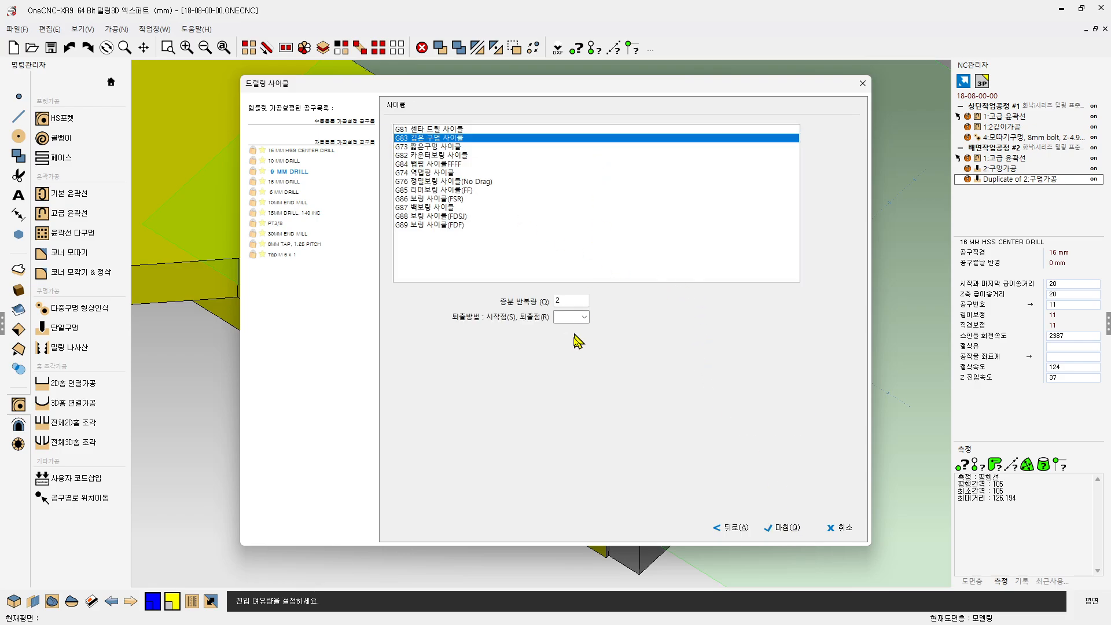
left_click(783, 528)
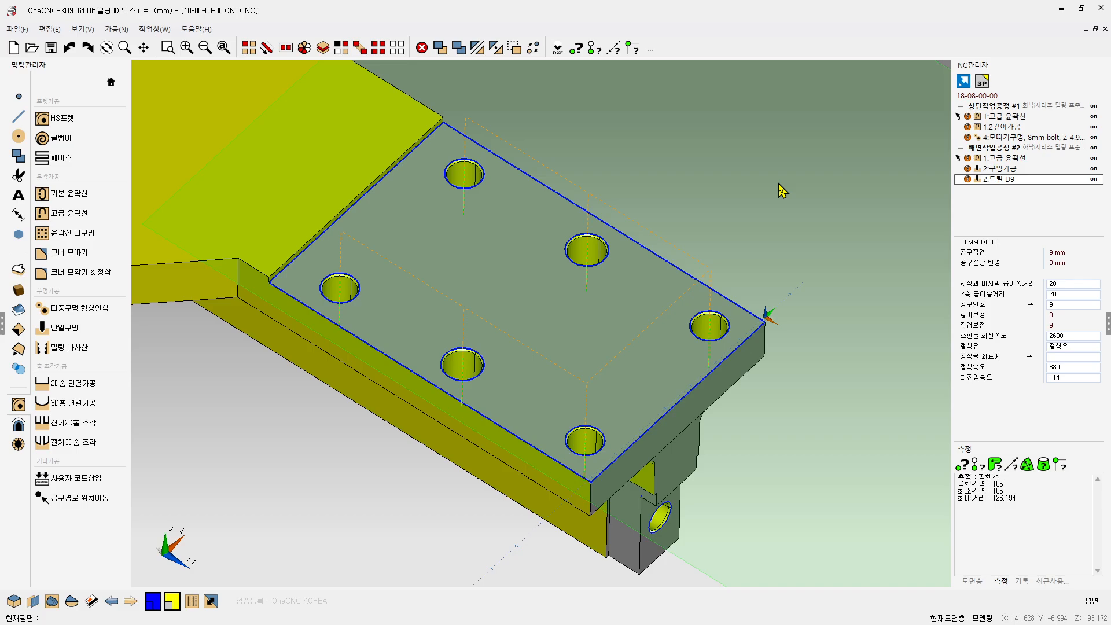
- Measure the diameters of the two middle holes on the back face
left_click(977, 464)
left_click(608, 255)
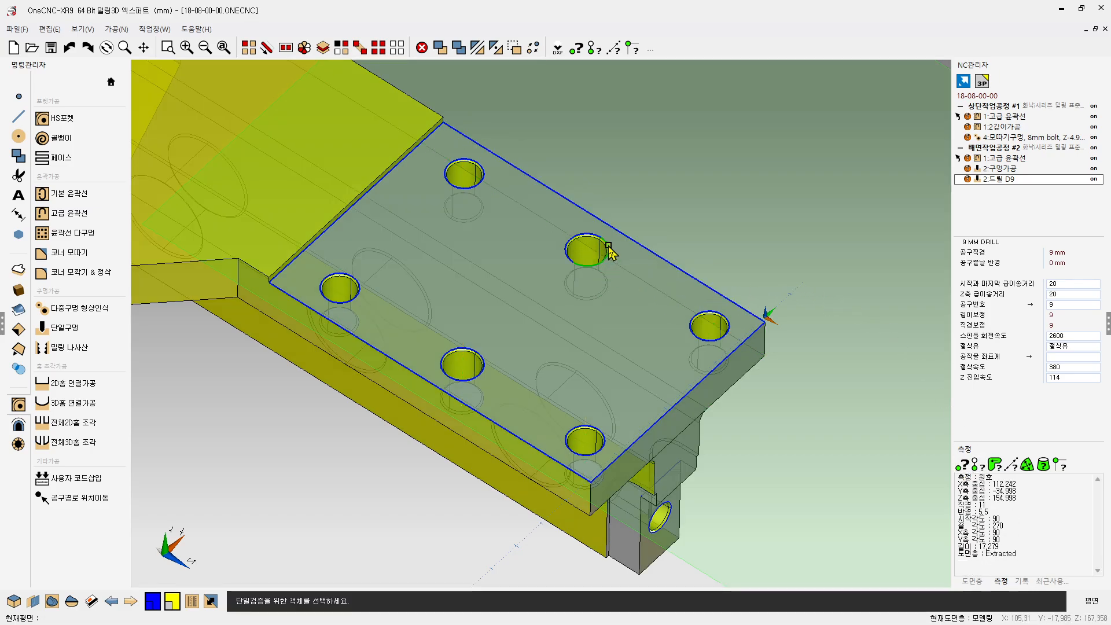
left_click(603, 254)
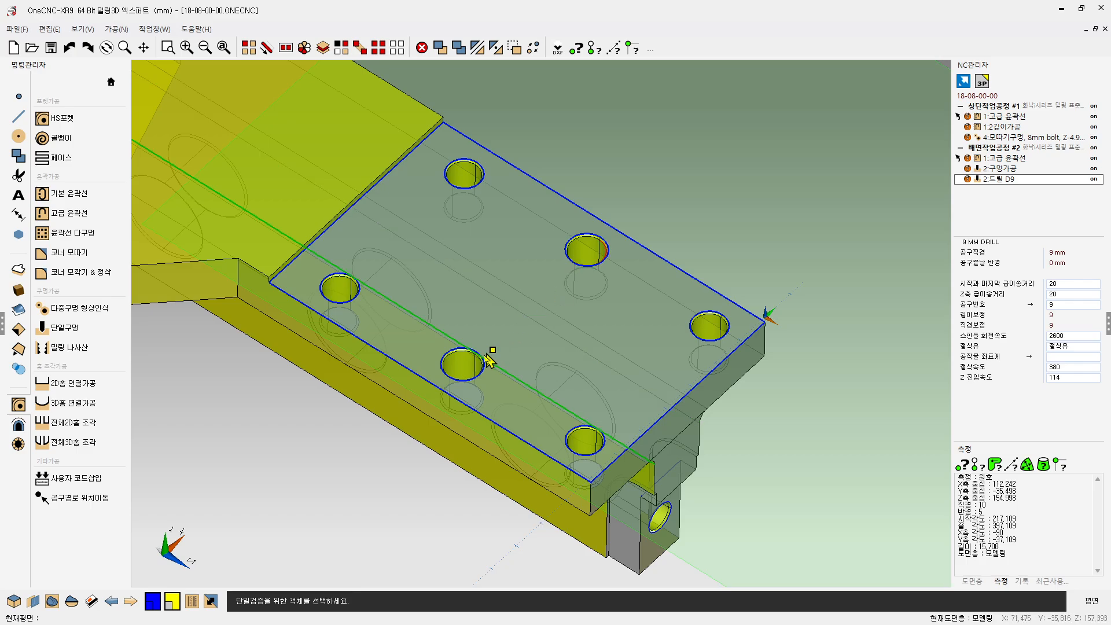
left_click(461, 360)
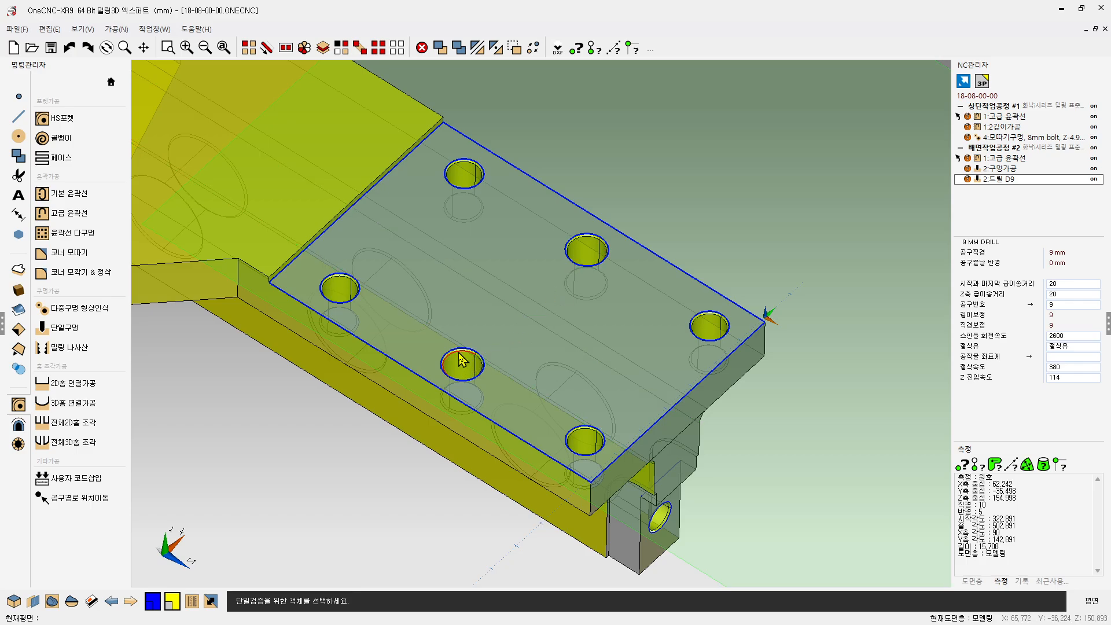
right_click(647, 172)
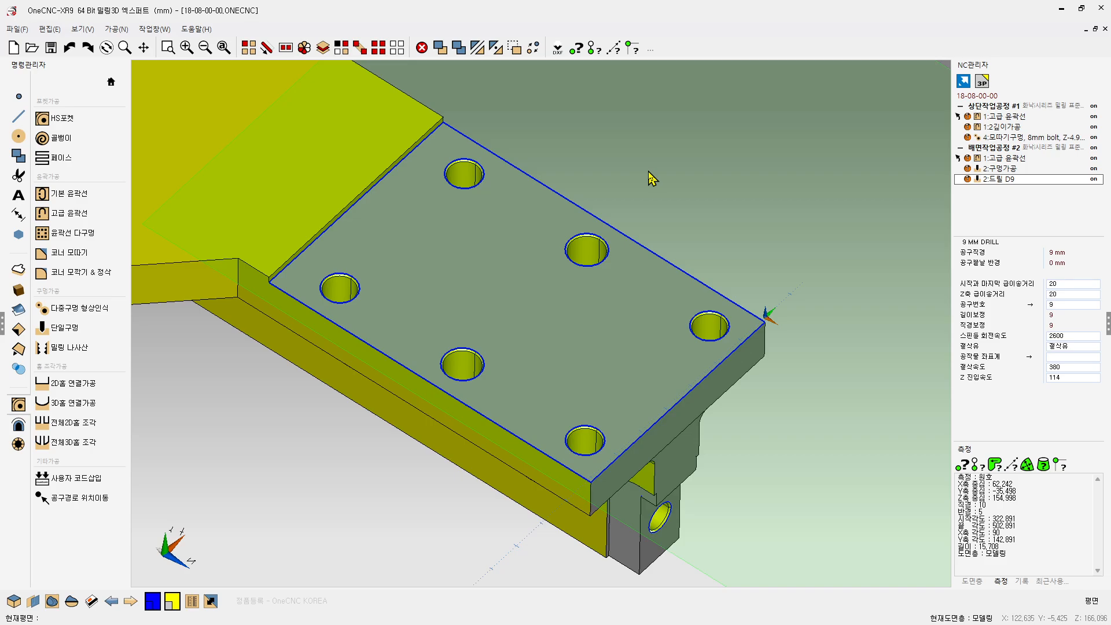
- Drill the two middle holes with the 10 MM DRILL, Z top -2, Z depth -18, and the G83 deep-hole cycle with increment 2 and G98 return
left_click(250, 51)
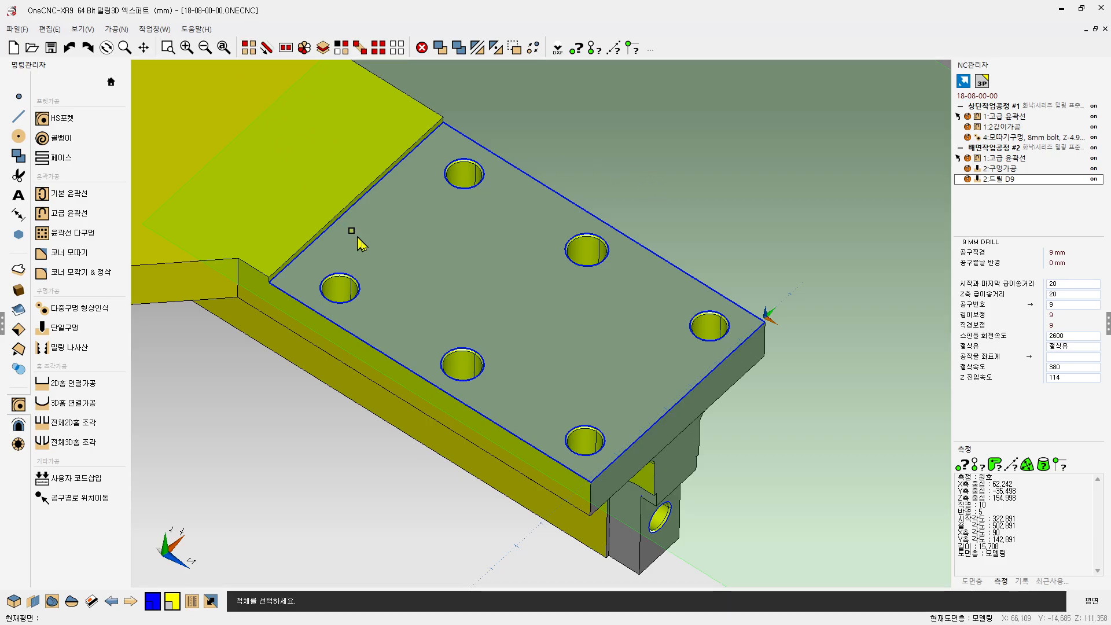
left_click(608, 257)
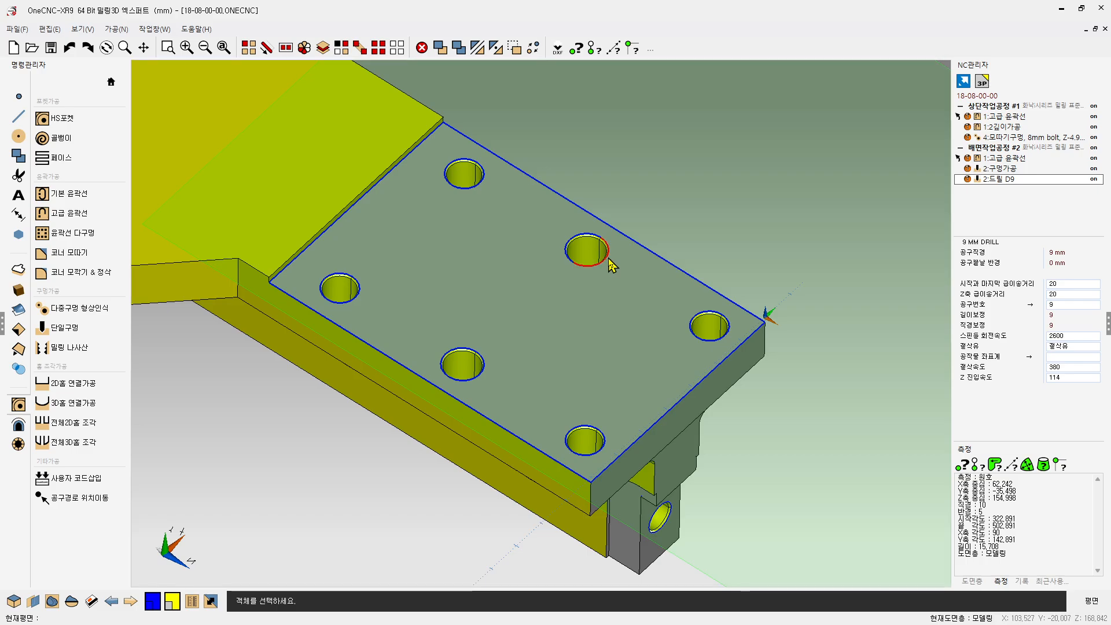
left_click(481, 373)
left_click(56, 331)
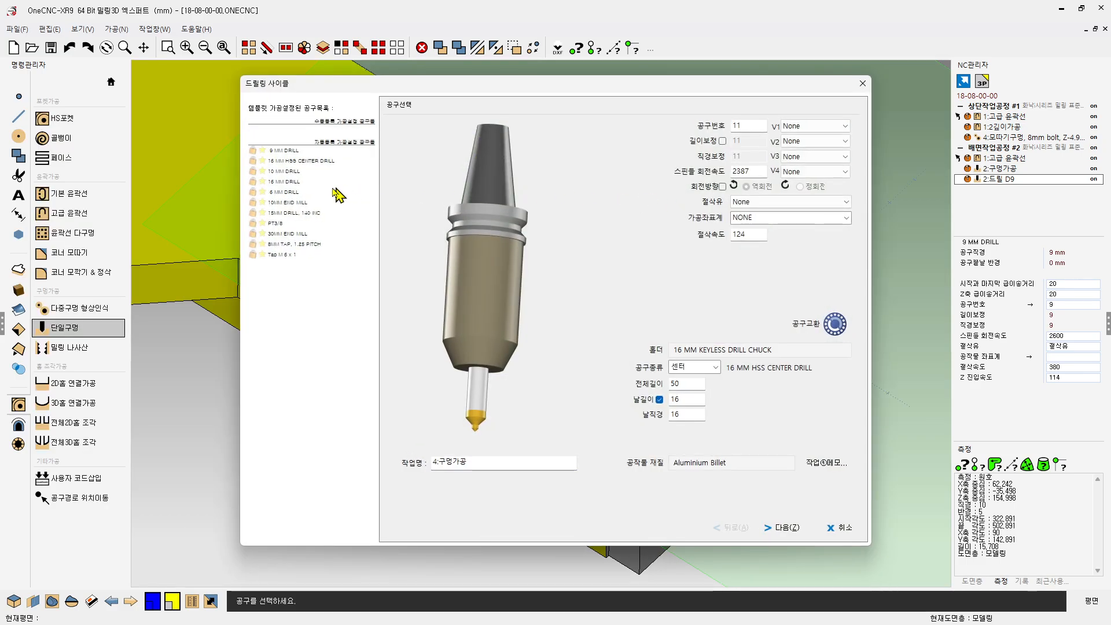
left_click(283, 171)
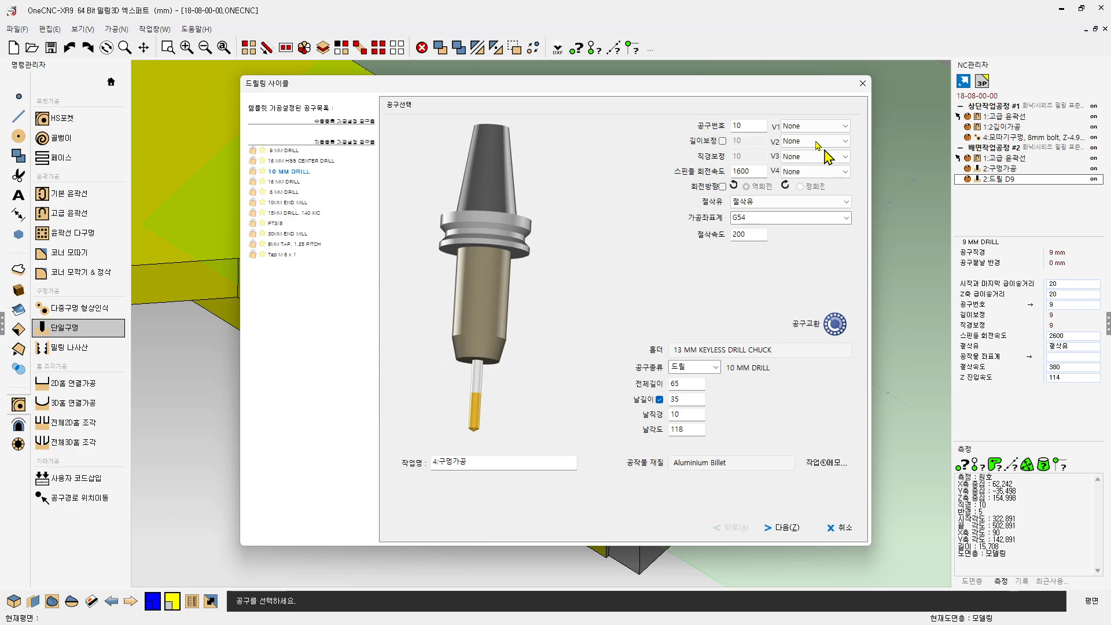
left_click(783, 528)
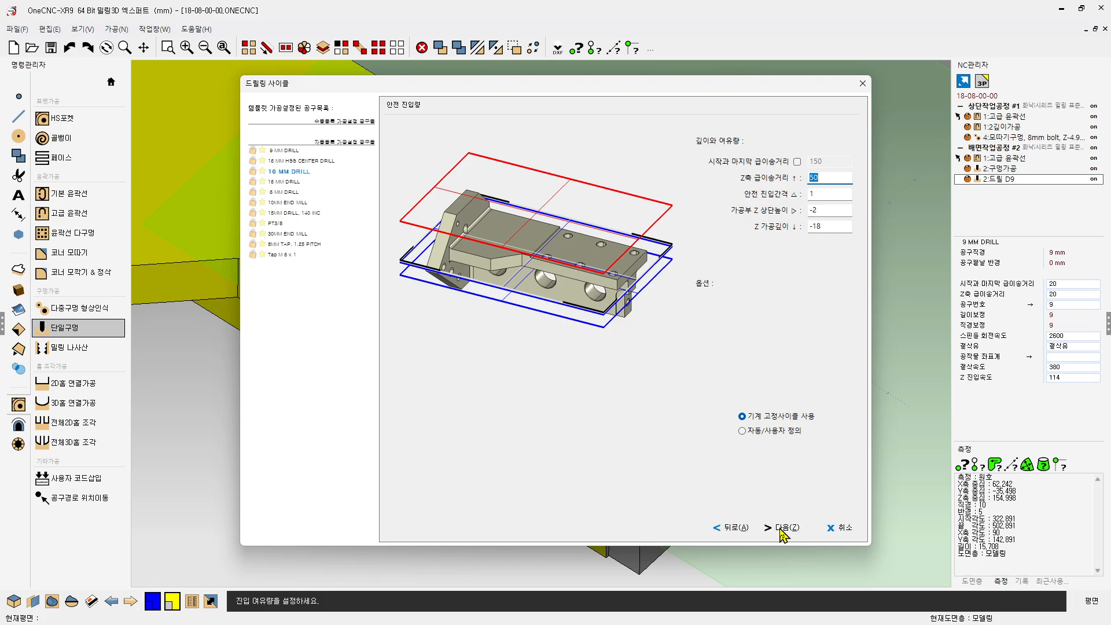
left_click(783, 528)
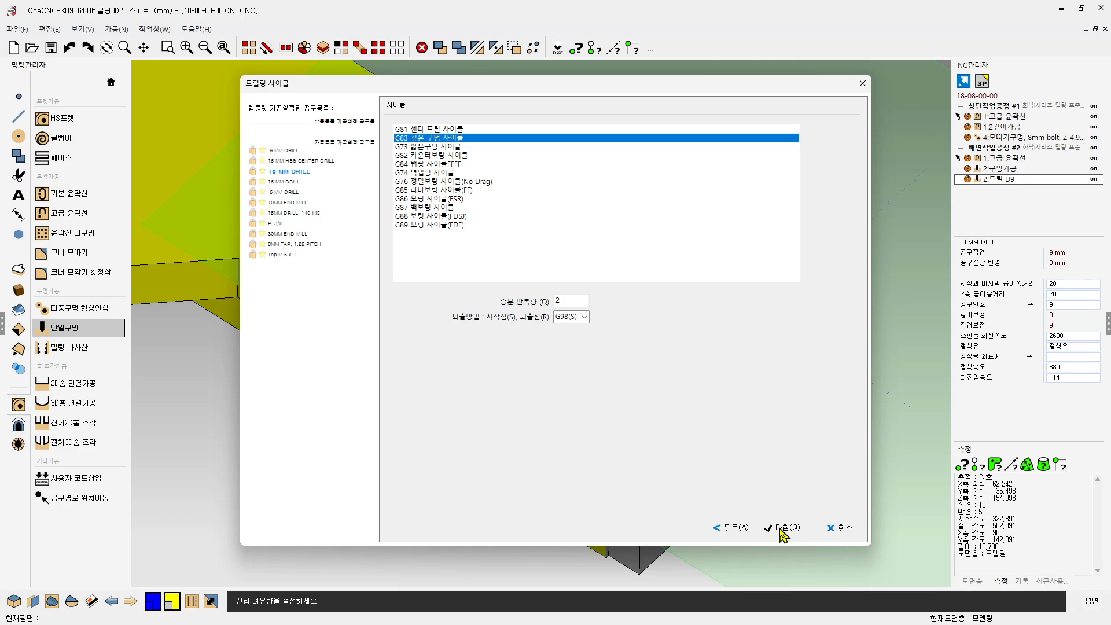
left_click(782, 528)
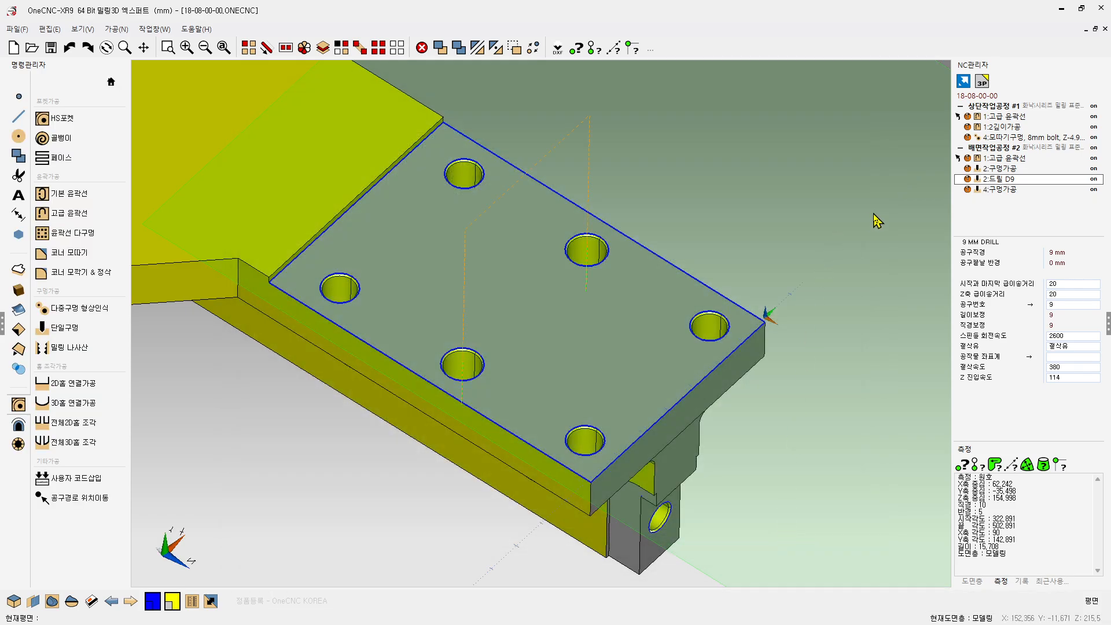
- Check the back-face toolpaths in turn and rename the 10 mm drilling operation as "4:드릴 D10"
left_click(991, 160)
left_click(993, 169)
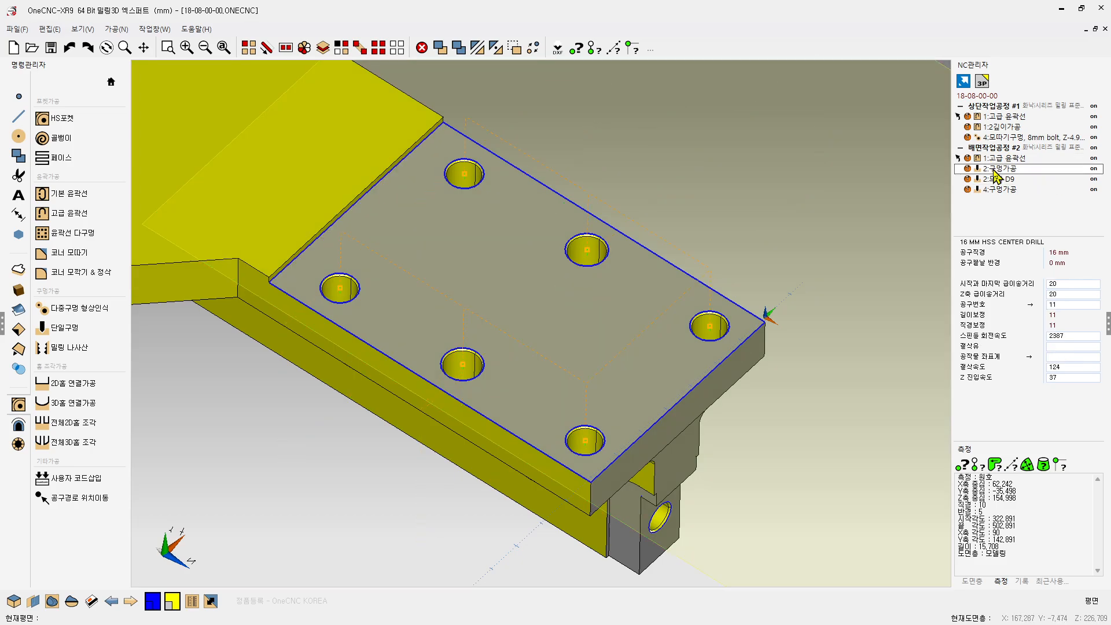
left_click(996, 180)
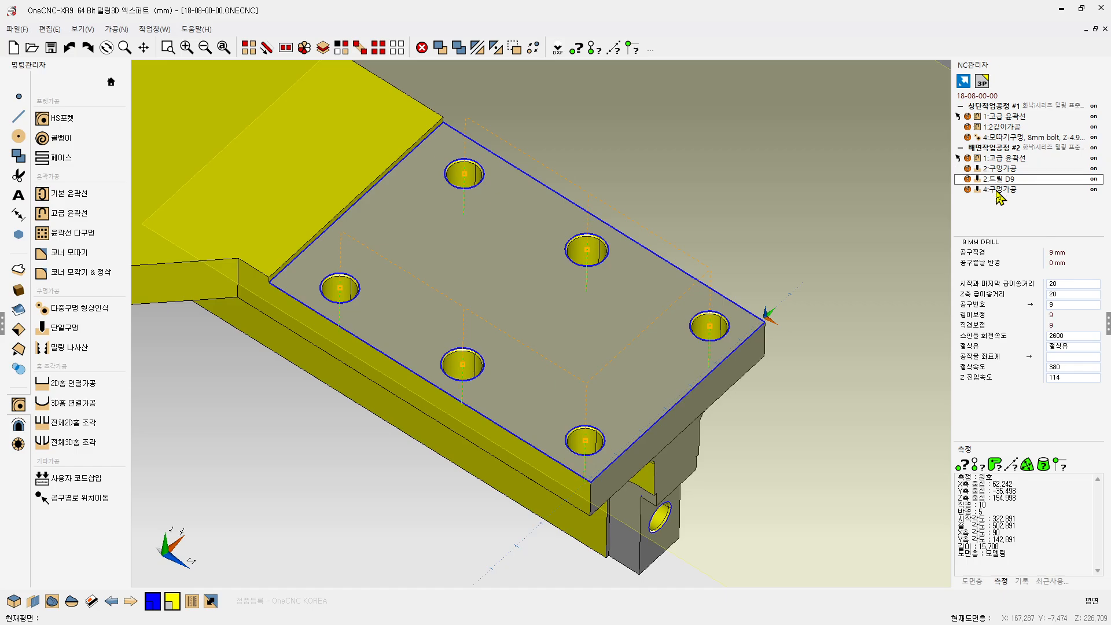
left_click(997, 191)
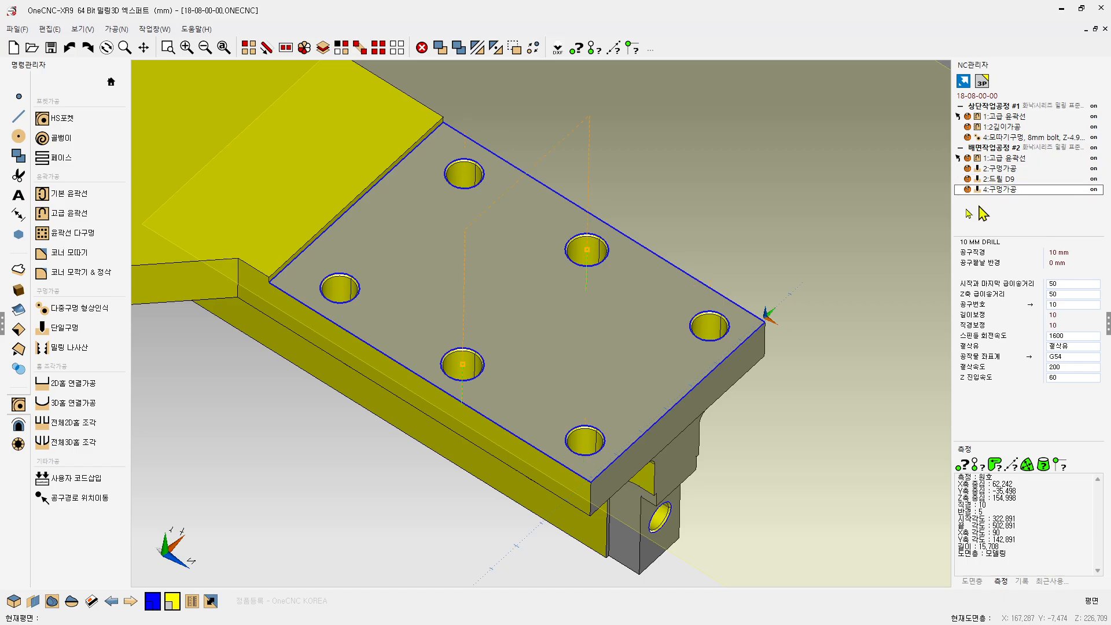
left_click(563, 285)
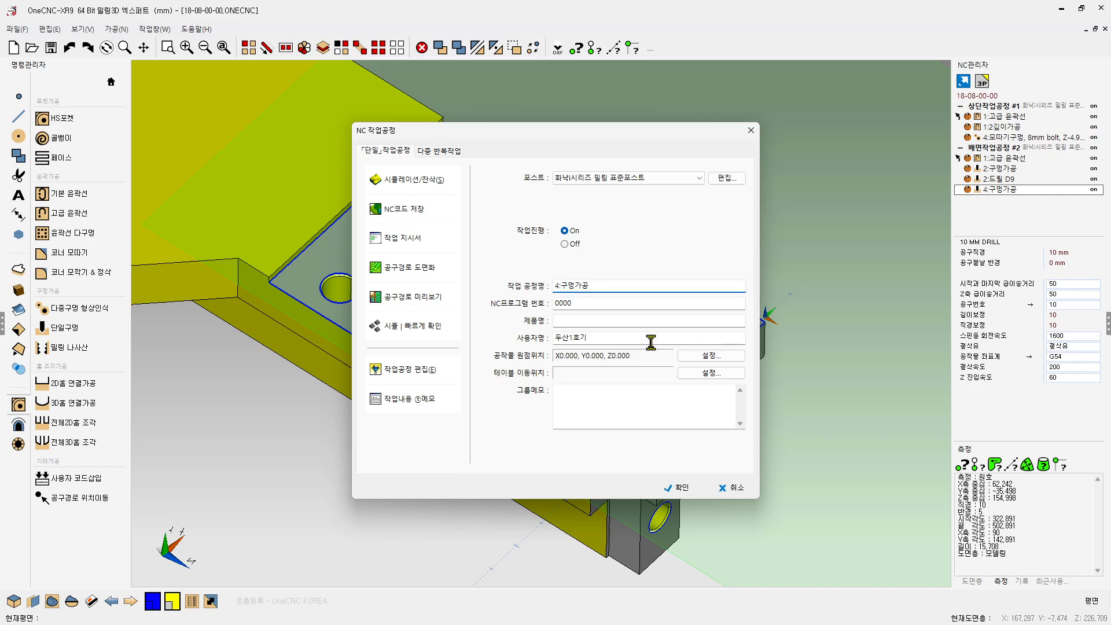
type("e")
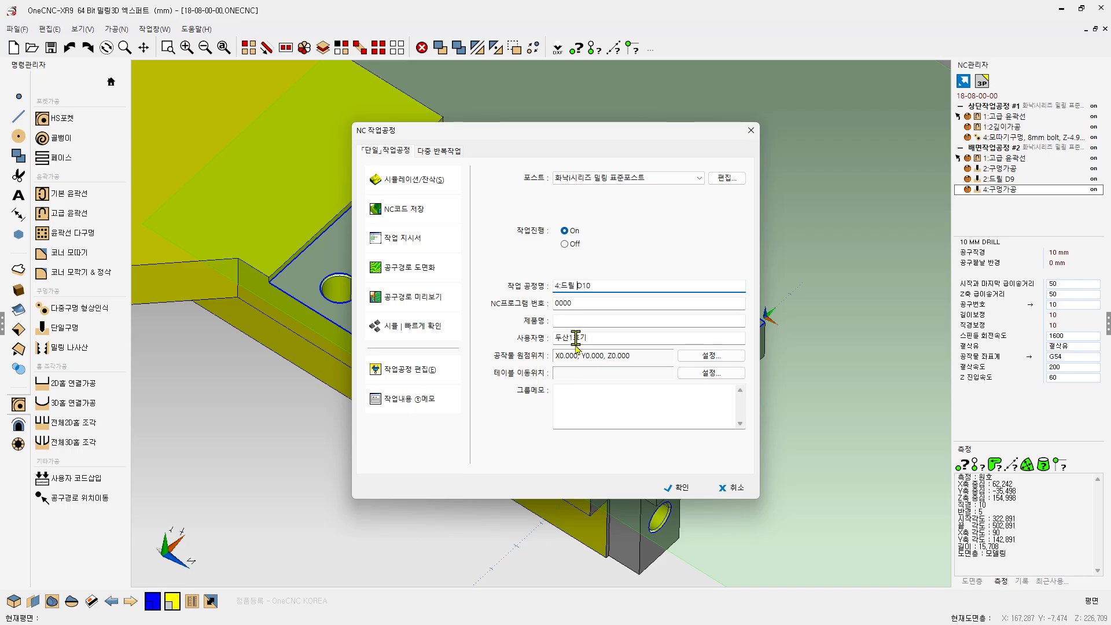
left_click(672, 488)
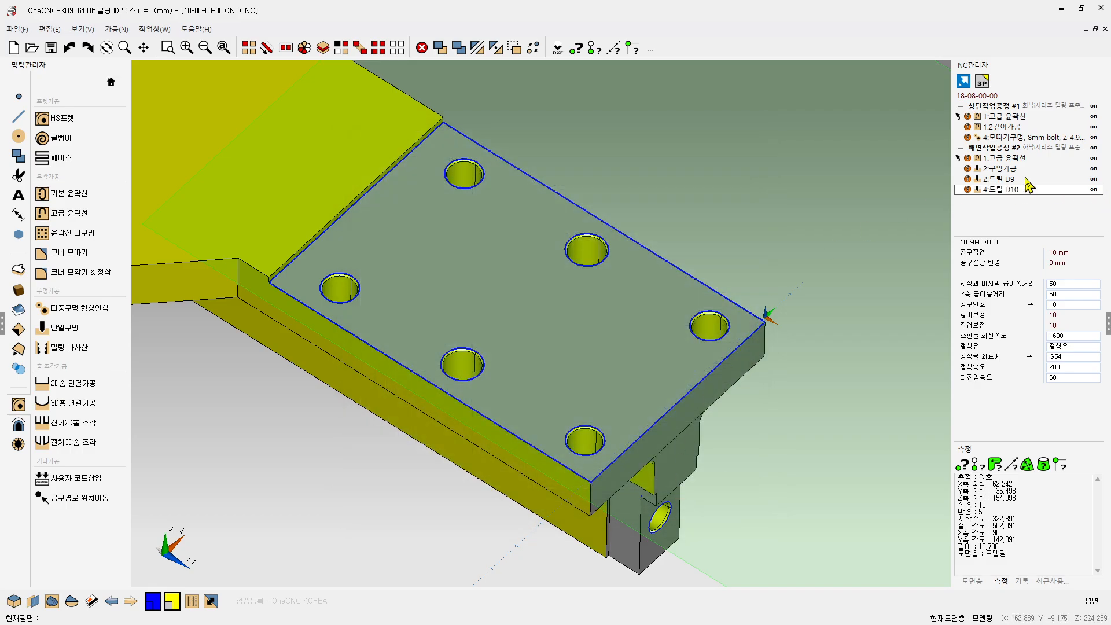
- Review the toolpaths of the face milling, center drilling, D9 and D10 operations in the back-face group
left_click(1011, 163)
left_click(1012, 169)
left_click(1004, 179)
left_click(1002, 189)
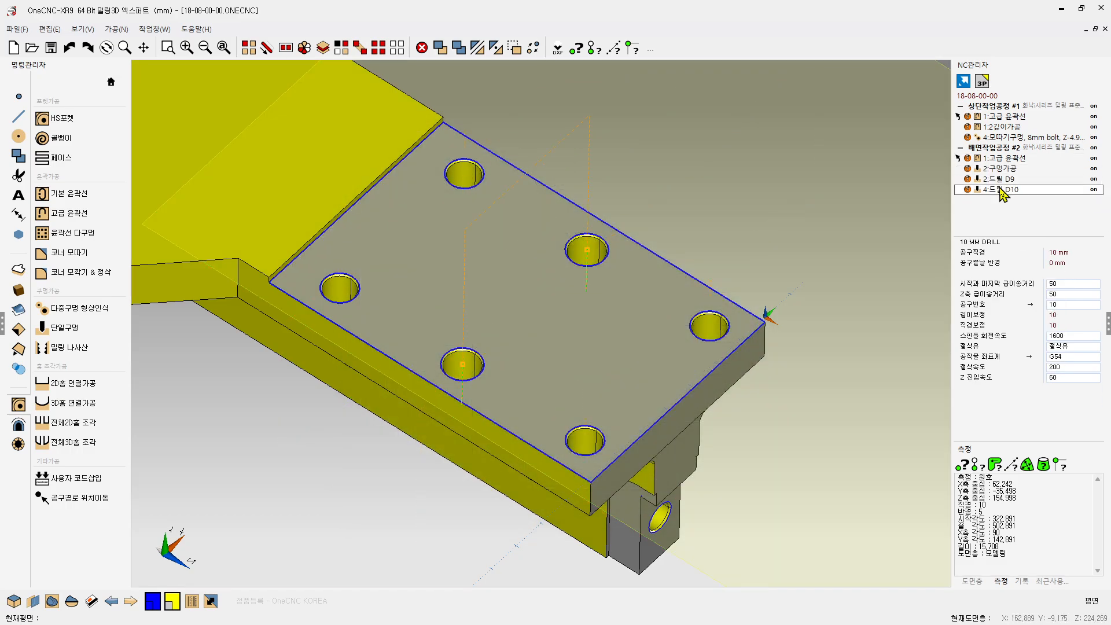
left_click(990, 159)
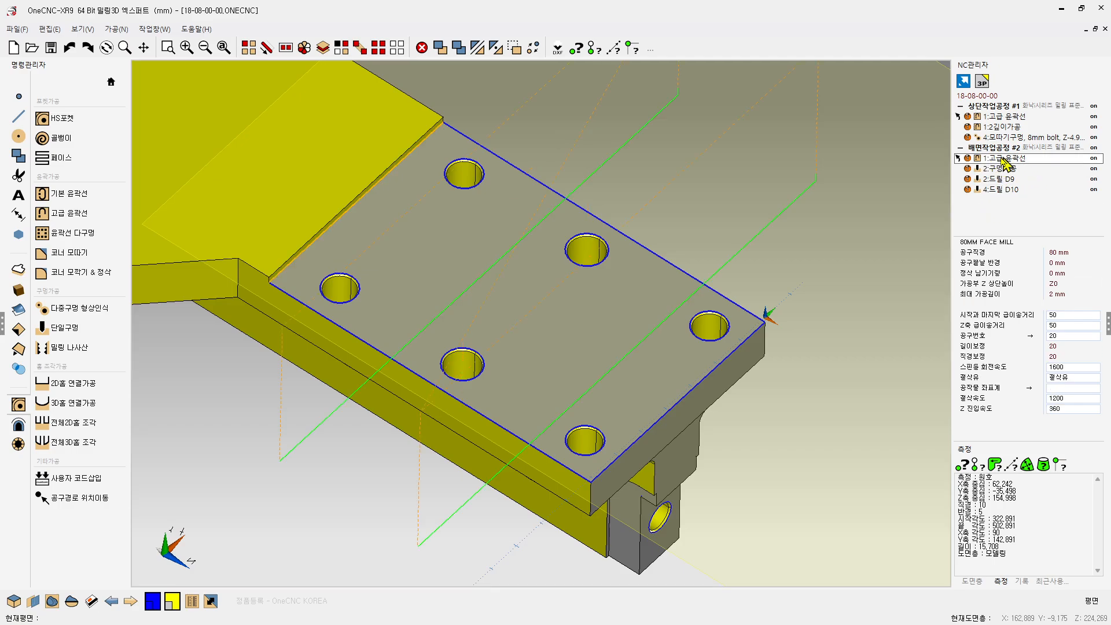
- Simulate the whole 배면작업공정 #2 group on the STOCK model and inspect the face milling up close
left_click(991, 148)
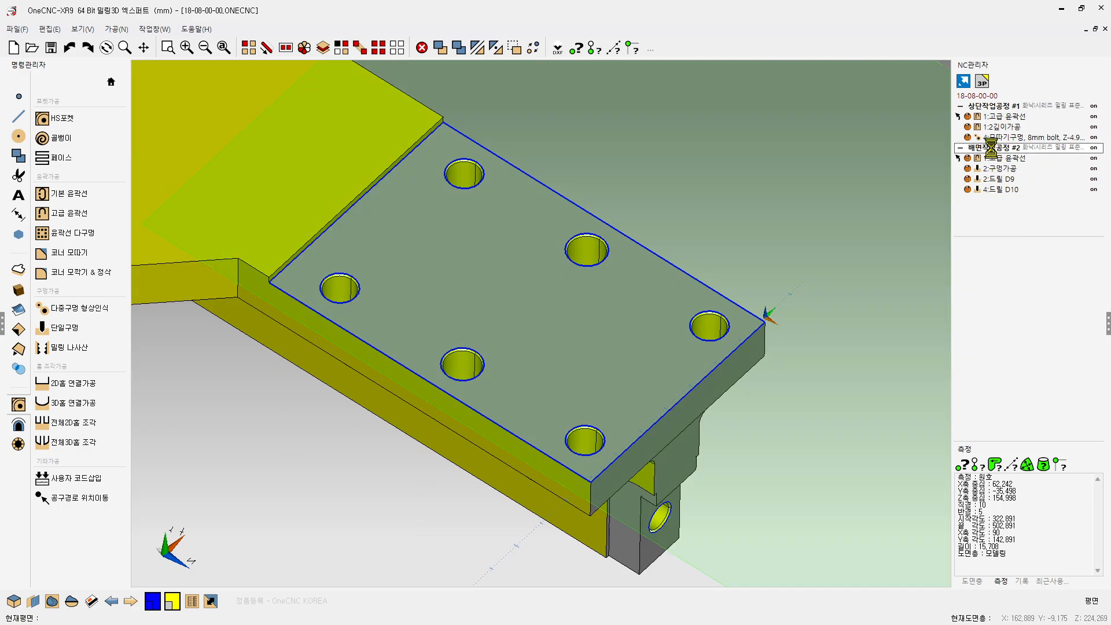
double_click(1010, 149)
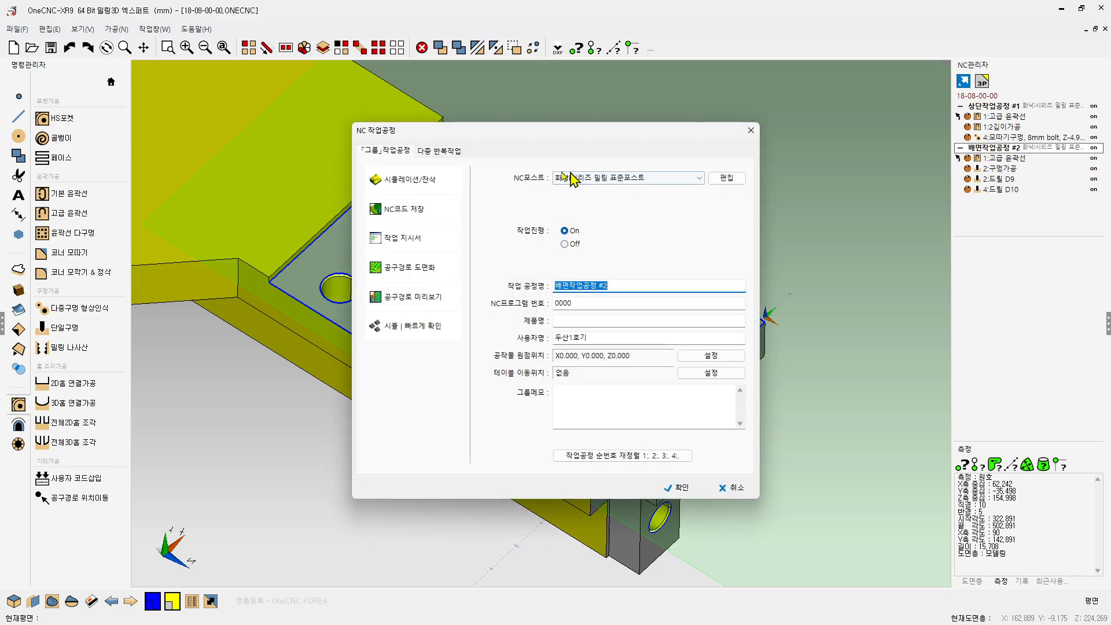
left_click(392, 184)
left_click(611, 438)
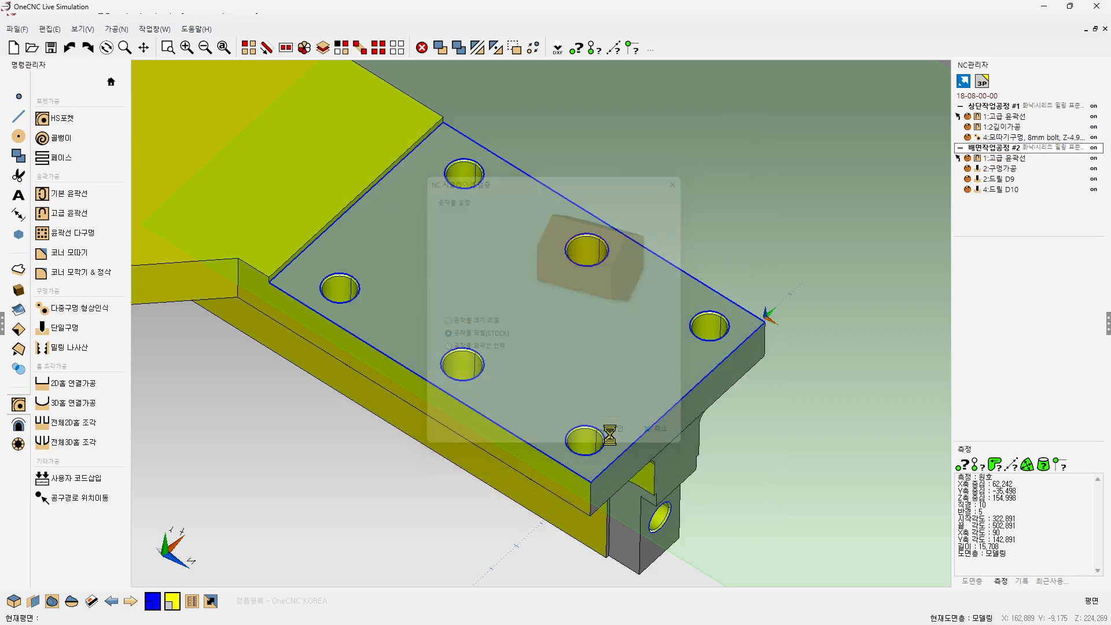
scroll(460, 258, "up", 5)
scroll(455, 250, "up", 2)
middle_click_drag(580, 295, 626, 248)
scroll(614, 259, "up", 1)
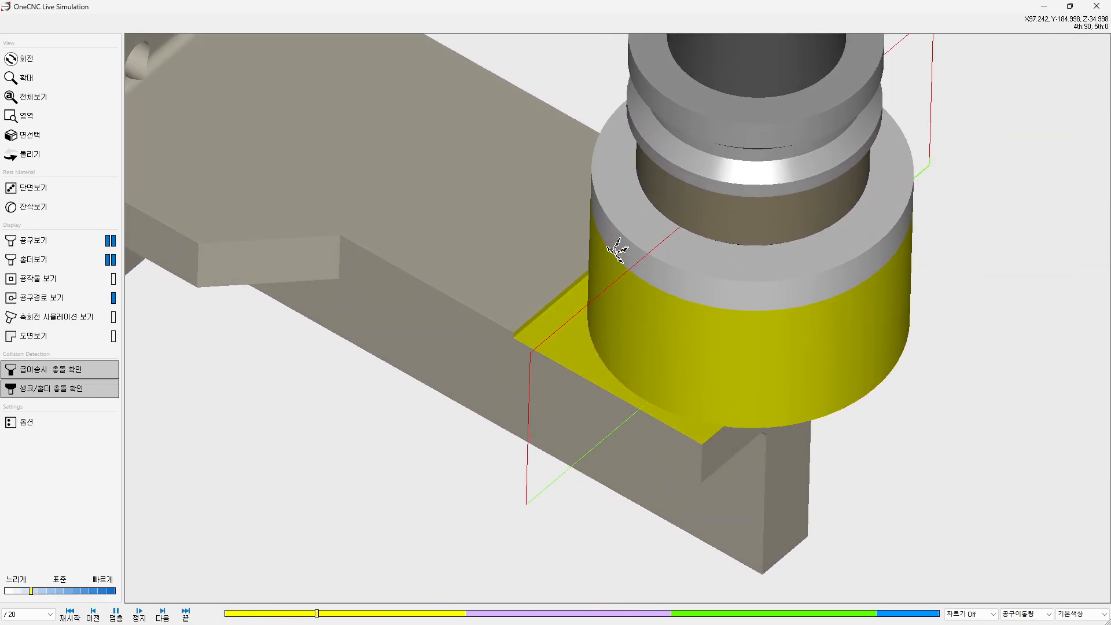
- Make the tool holder translucent and show the drawing geometry while the simulation reaches the hole drilling
left_click(38, 260)
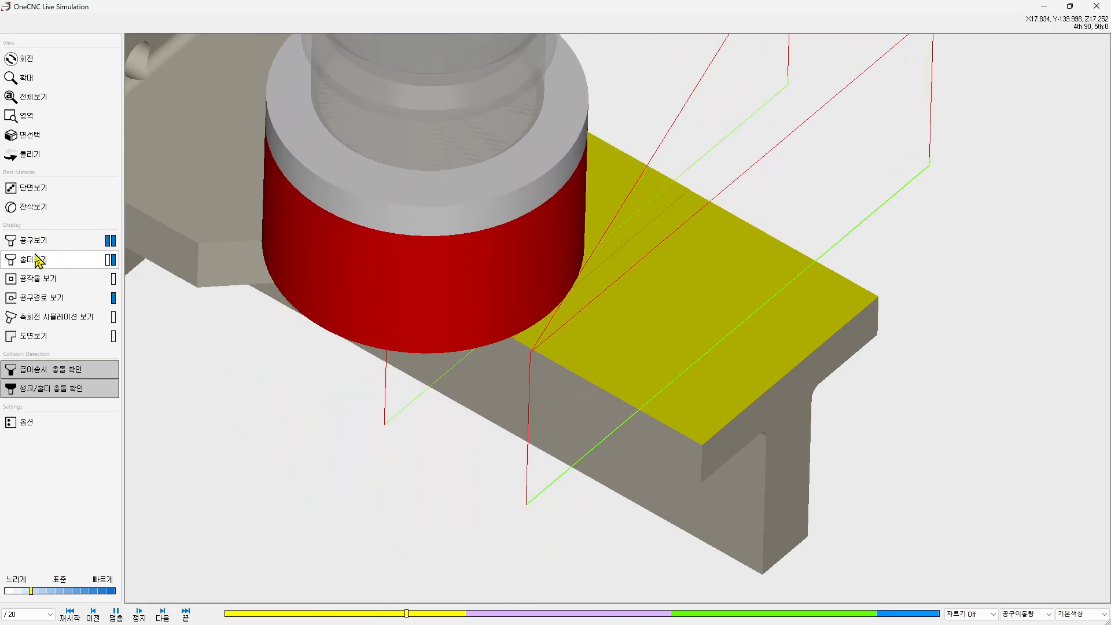
middle_click_drag(496, 377, 554, 410)
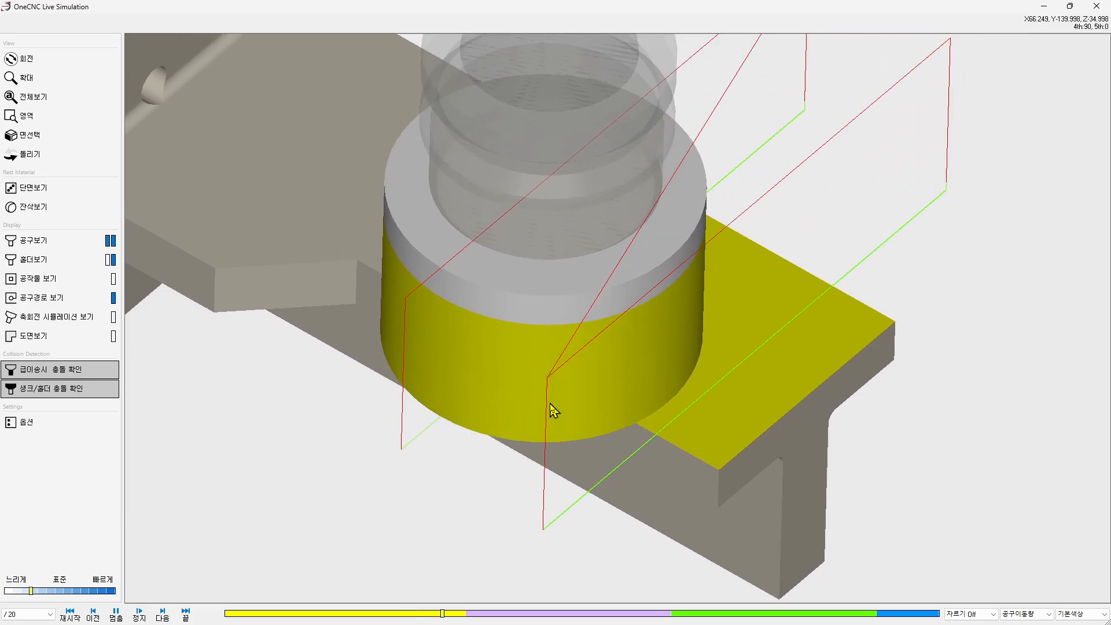
left_click(94, 341)
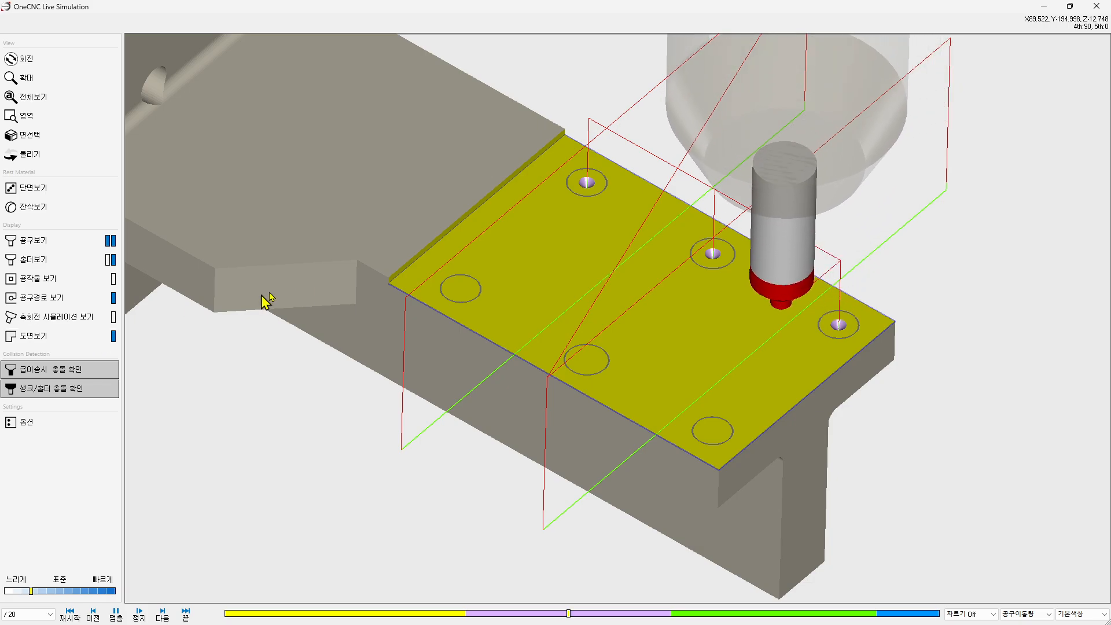
scroll(662, 265, "up", 3)
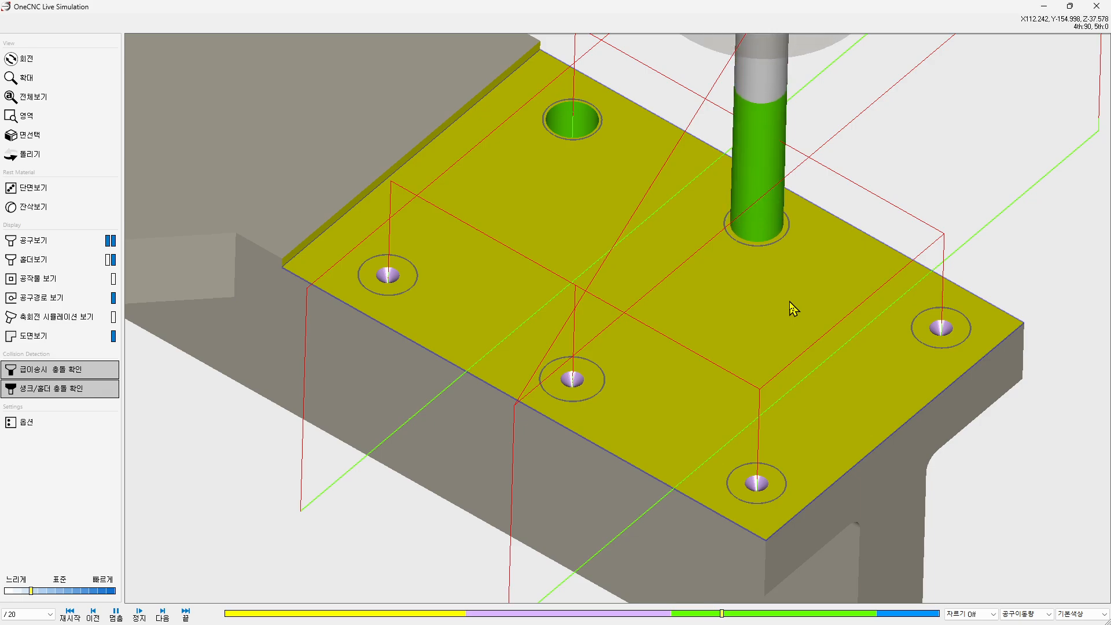
- Raise the simulation speed to standard (표준속도), watch the remaining holes being drilled, and close the simulation
left_click_drag(31, 591, 48, 590)
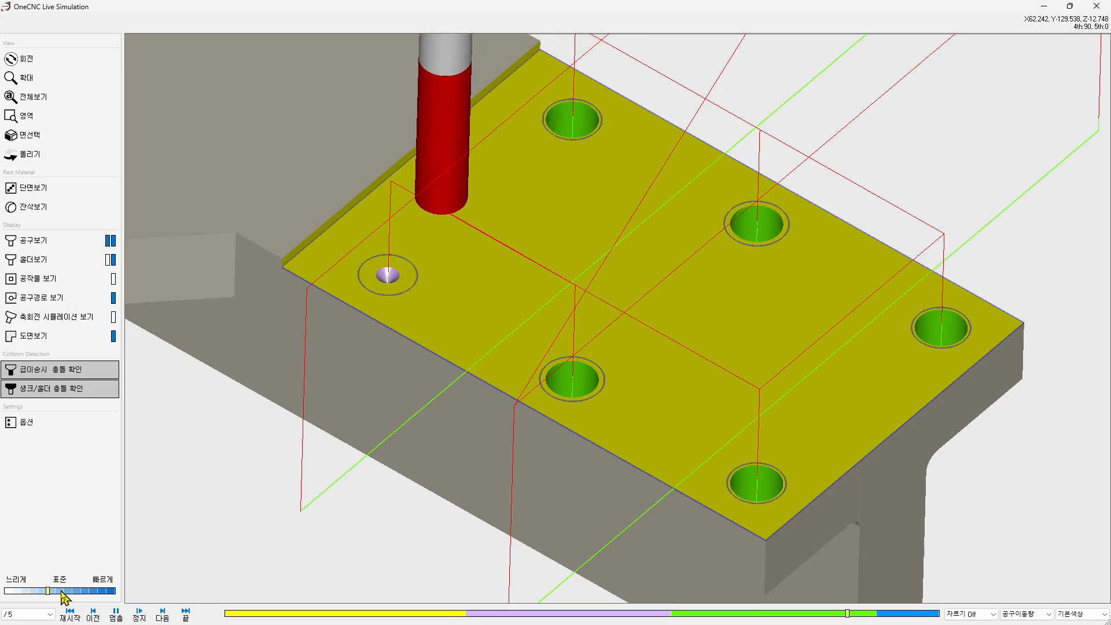
left_click(62, 591)
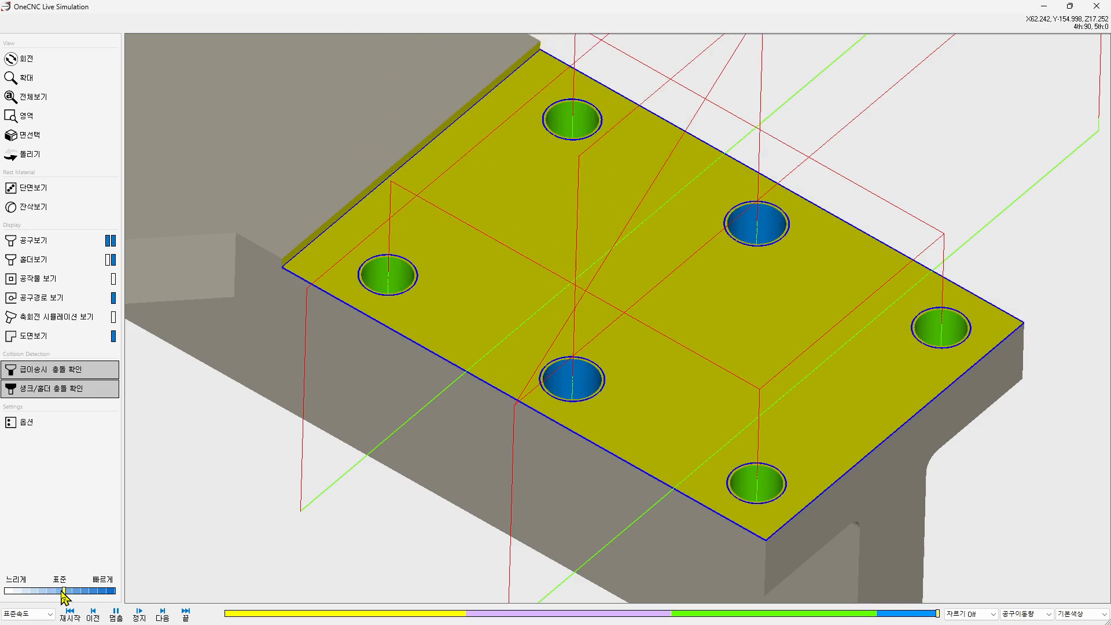
scroll(603, 305, "down", 3)
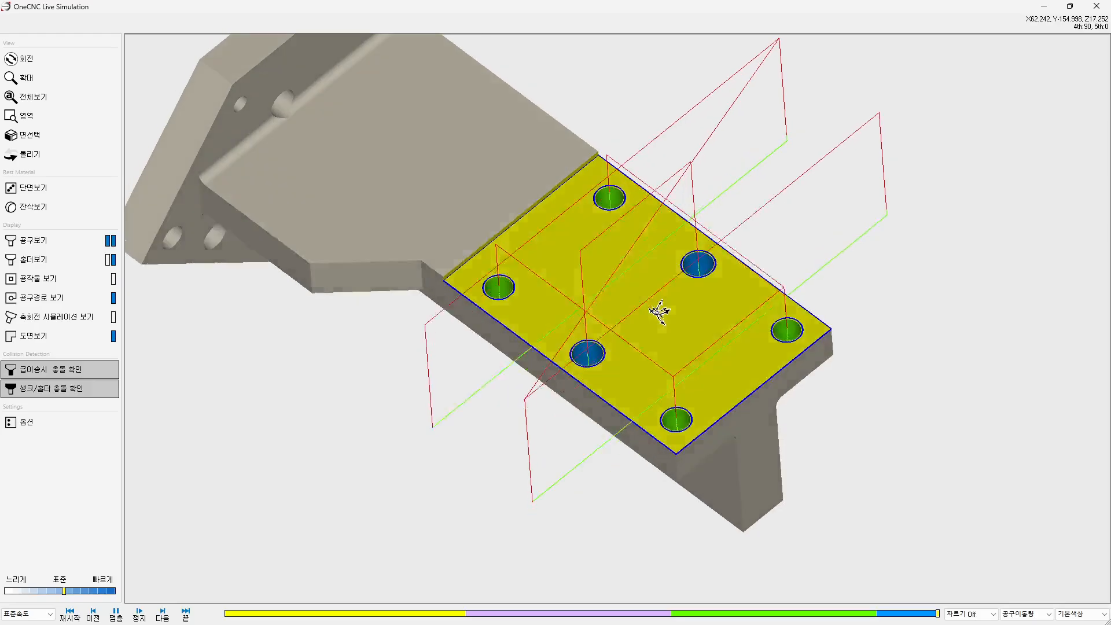
left_click(1097, 6)
- Review the multi-axis machining method options and leave them without making a change
scroll(689, 322, "down", 5)
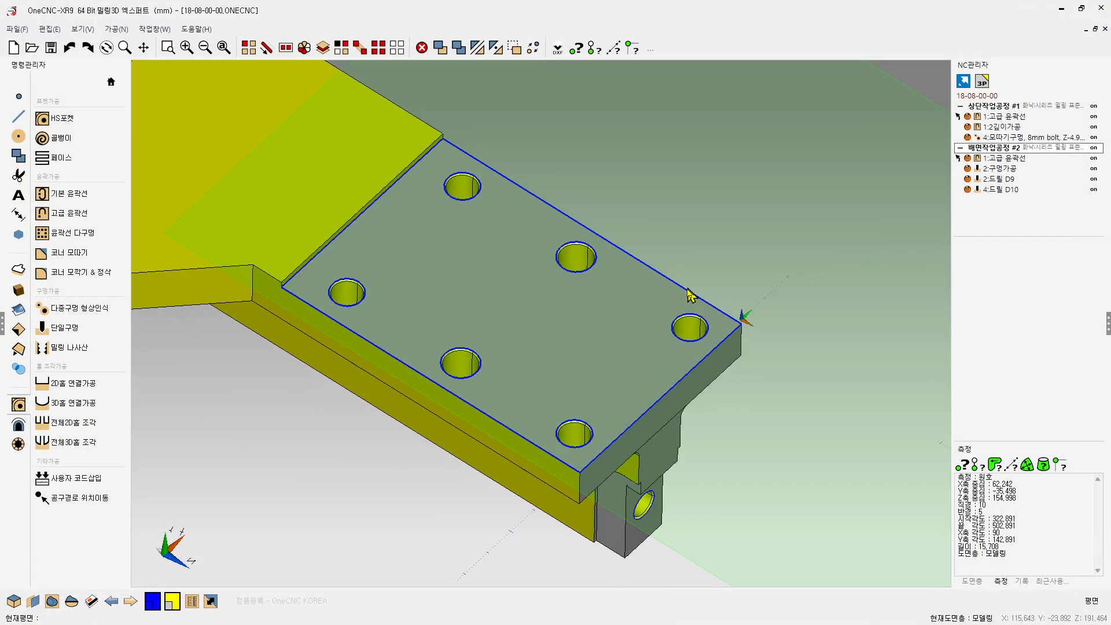
middle_click_drag(678, 387, 607, 342)
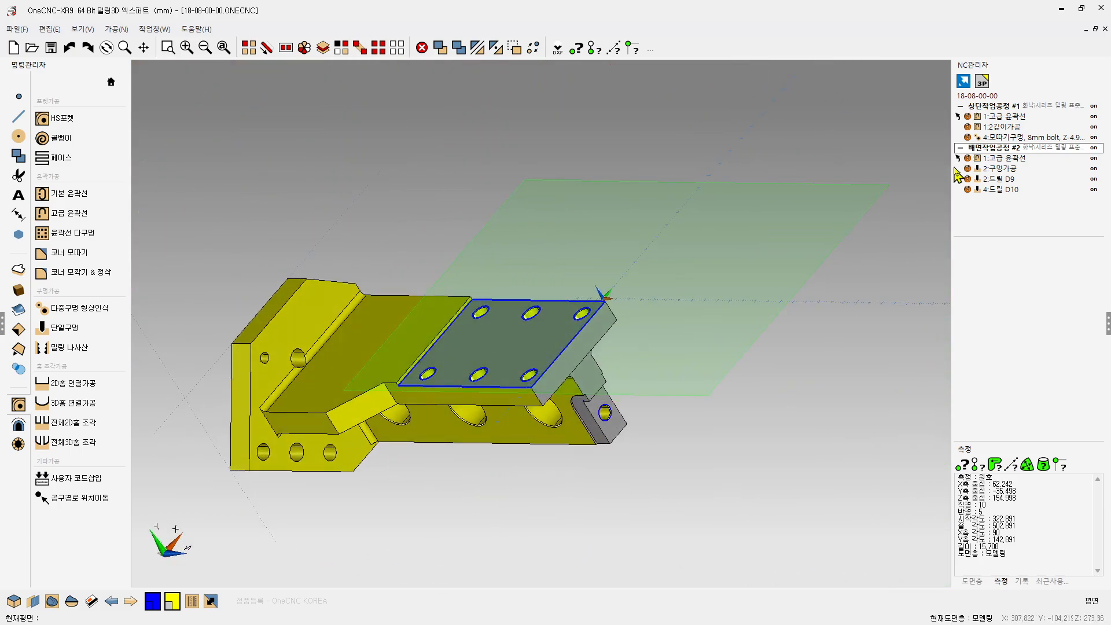
left_click(982, 81)
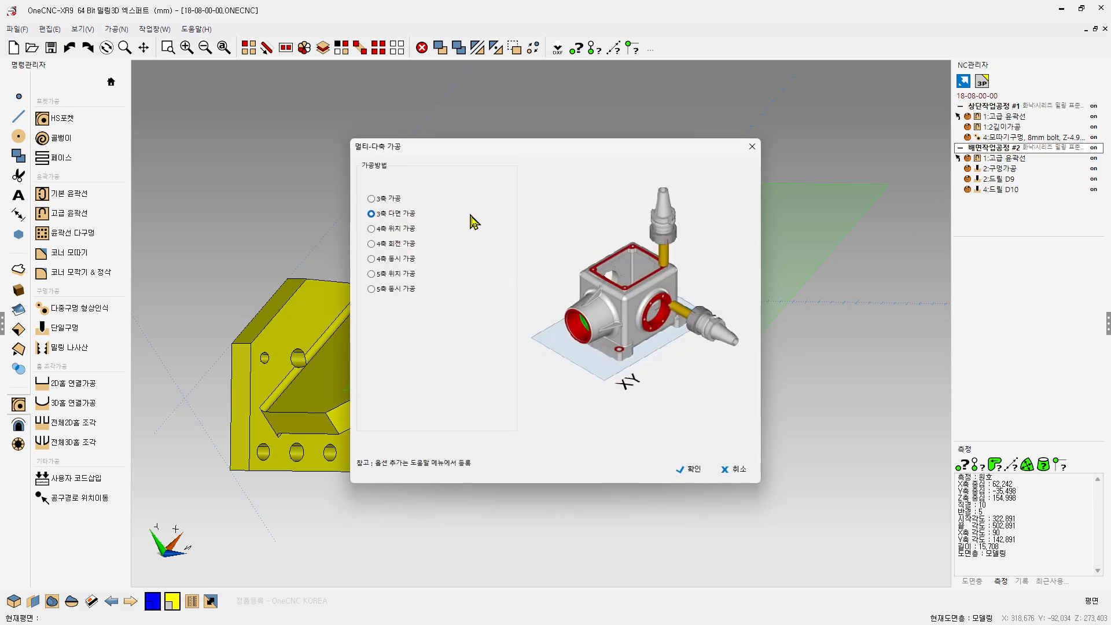
left_click(736, 470)
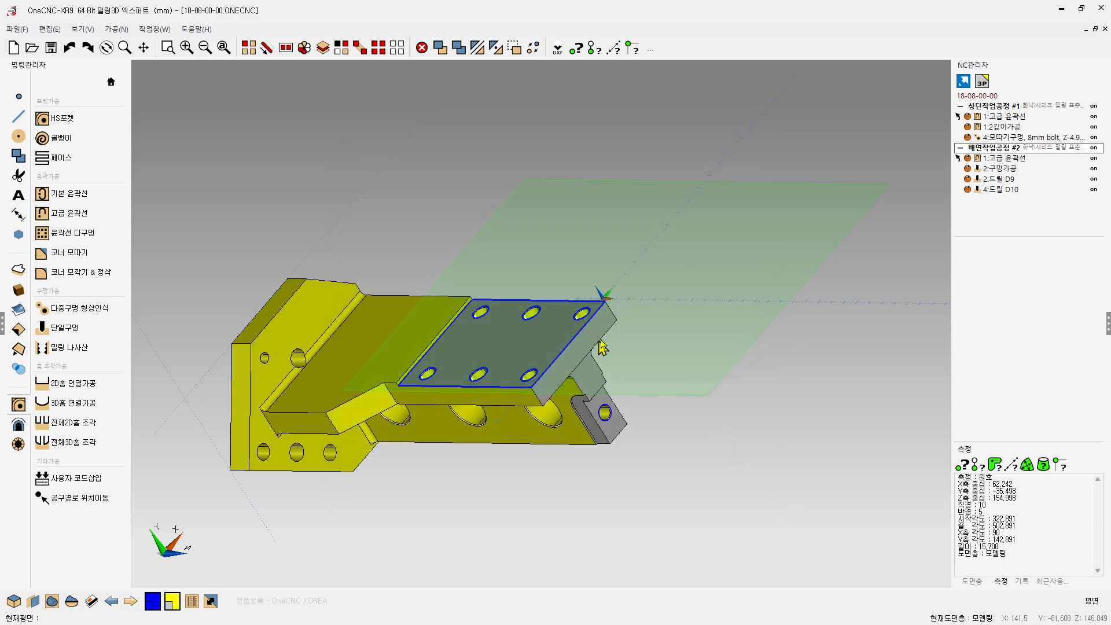
- Examine the bracket's faces and the back-face work plane from several directions
middle_click_drag(602, 347, 650, 342)
scroll(570, 375, "up", 3)
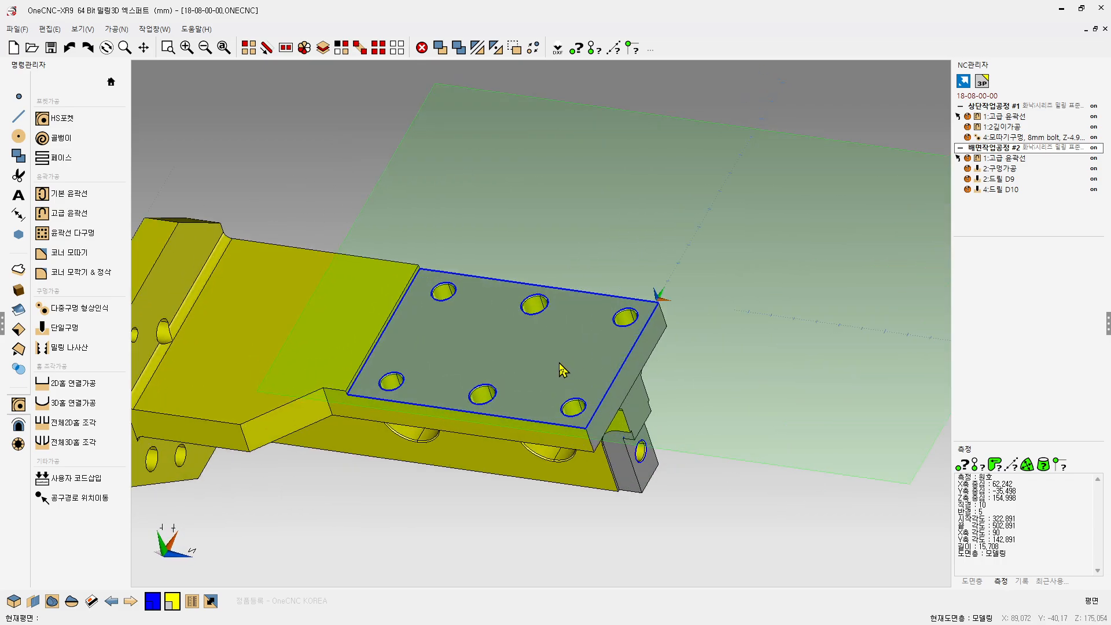
scroll(561, 369, "down", 3)
middle_click_drag(561, 369, 382, 200)
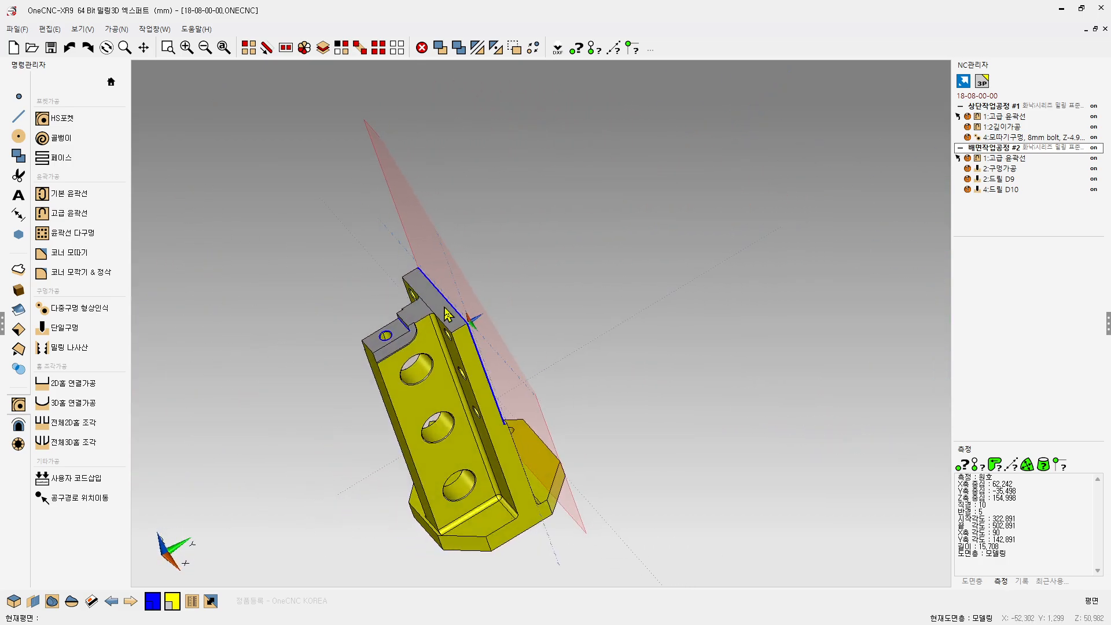
middle_click_drag(516, 334, 650, 354)
scroll(346, 292, "up", 3)
scroll(349, 299, "down", 3)
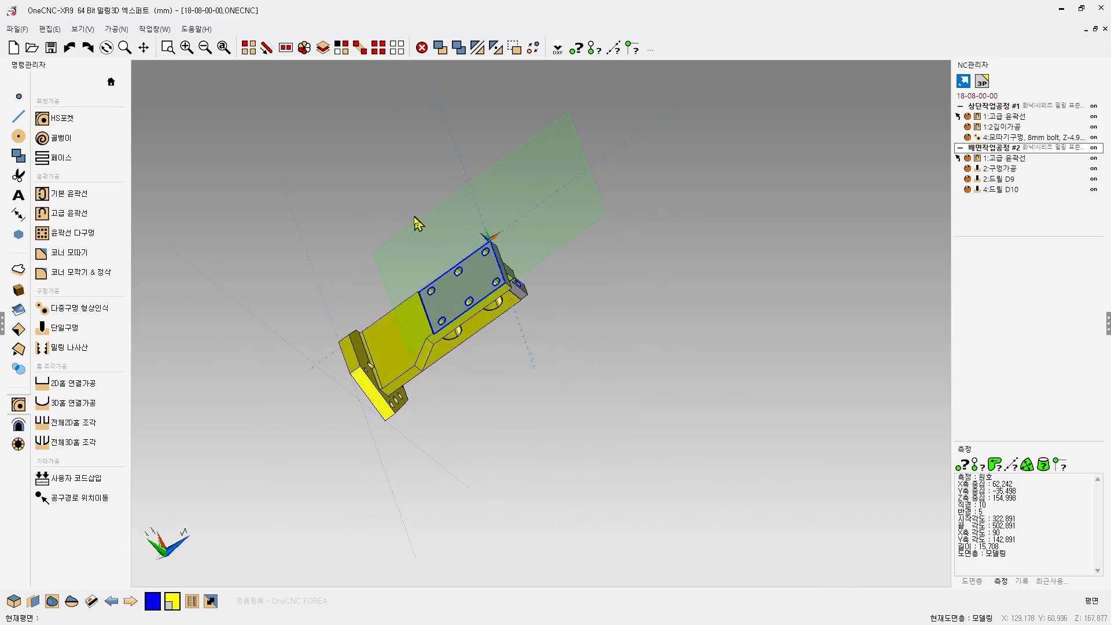
scroll(737, 365, "up", 2)
scroll(633, 368, "up", 2)
scroll(579, 296, "up", 1)
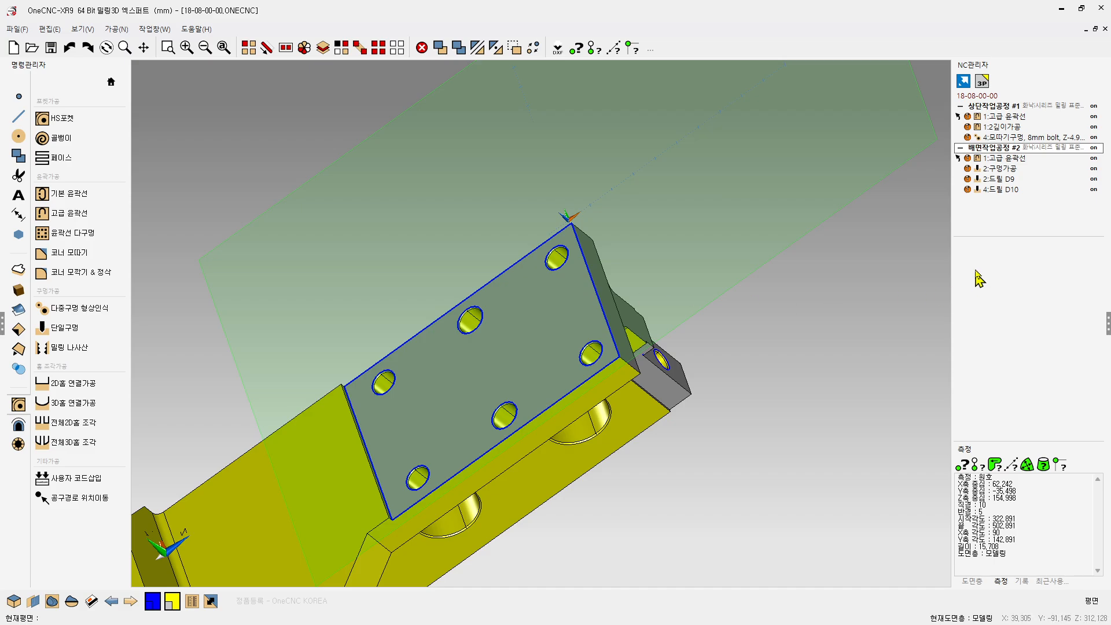
- Run the full simulation of both operation groups on the STOCK model and inspect the back-face drilling
left_click(978, 106)
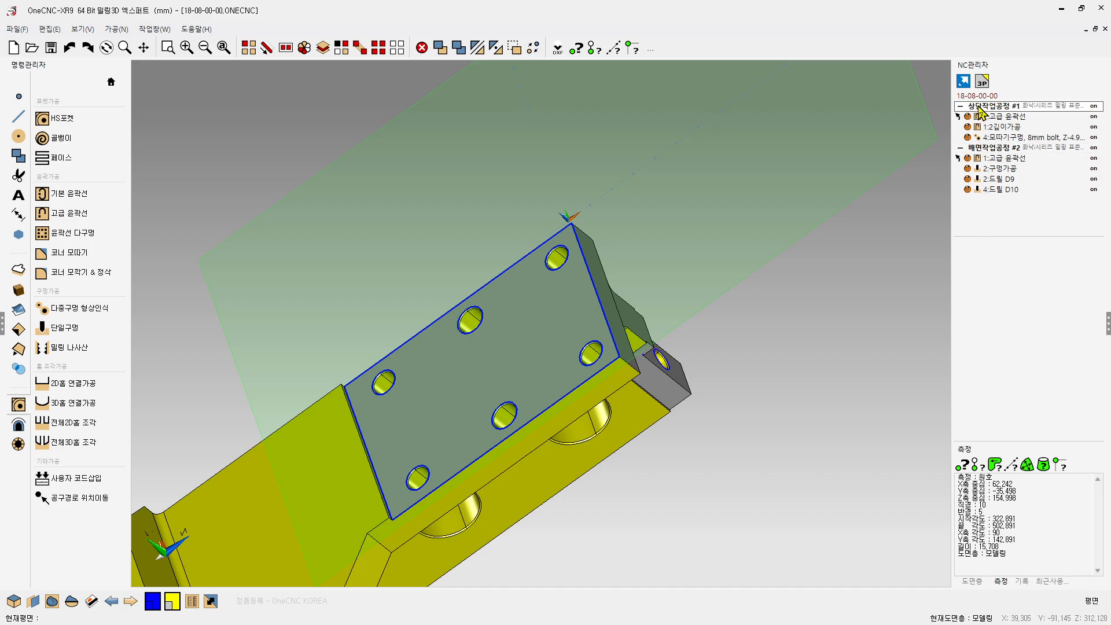
left_click(974, 150)
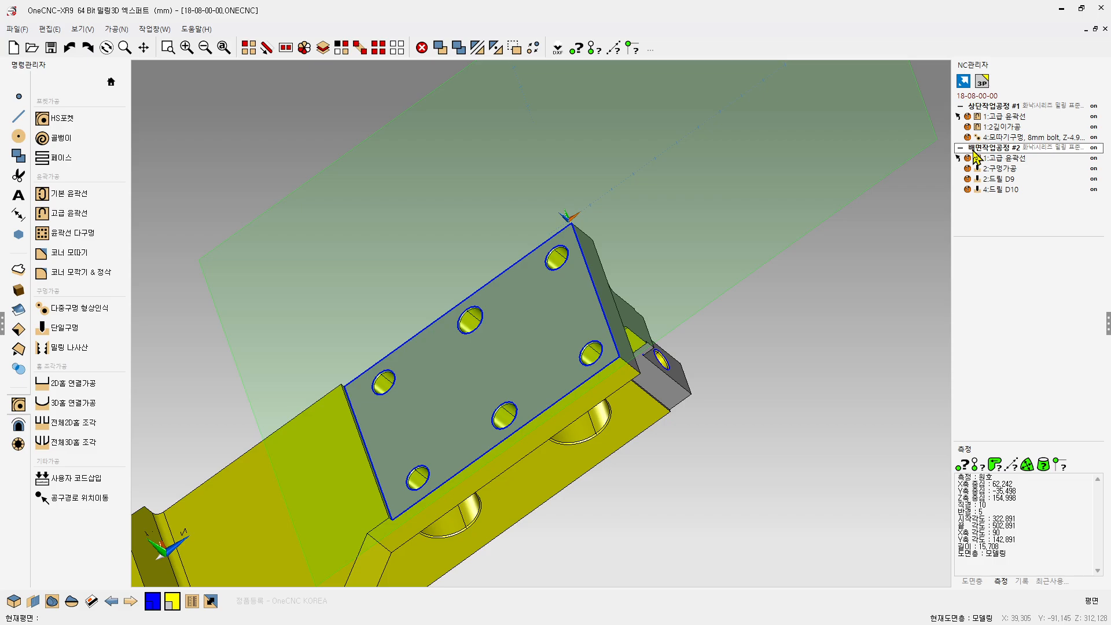
left_click(961, 104)
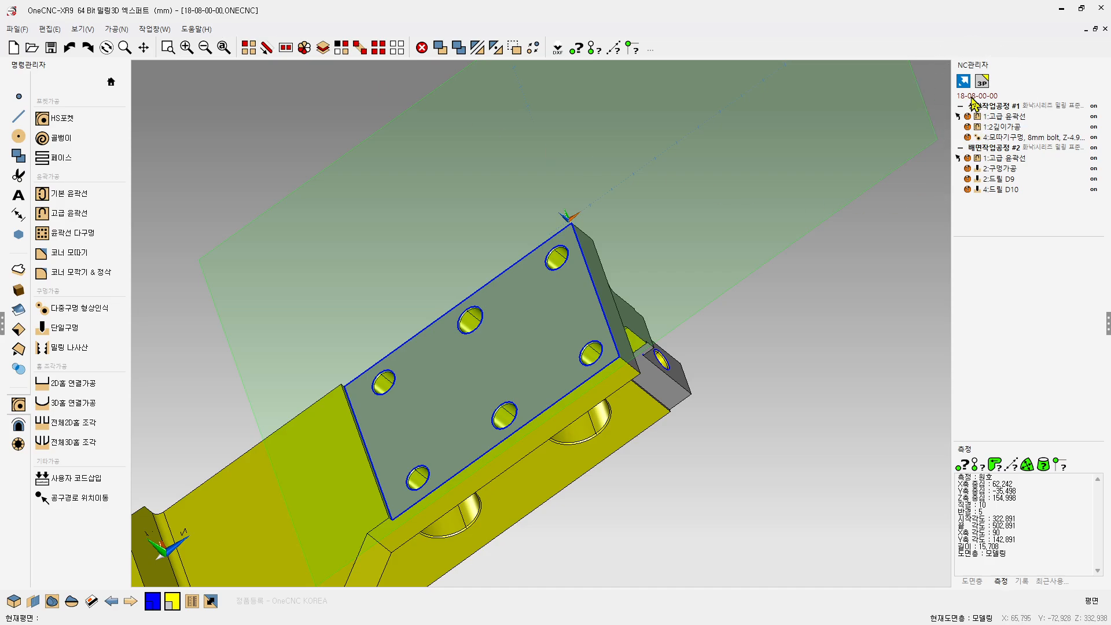
right_click(975, 104)
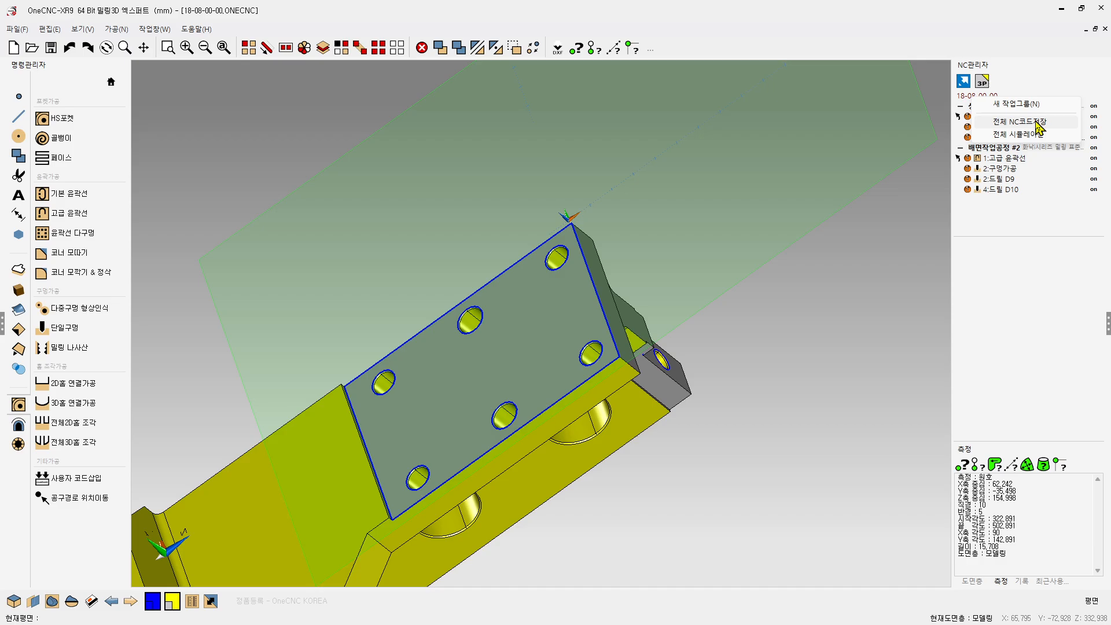
left_click(1008, 139)
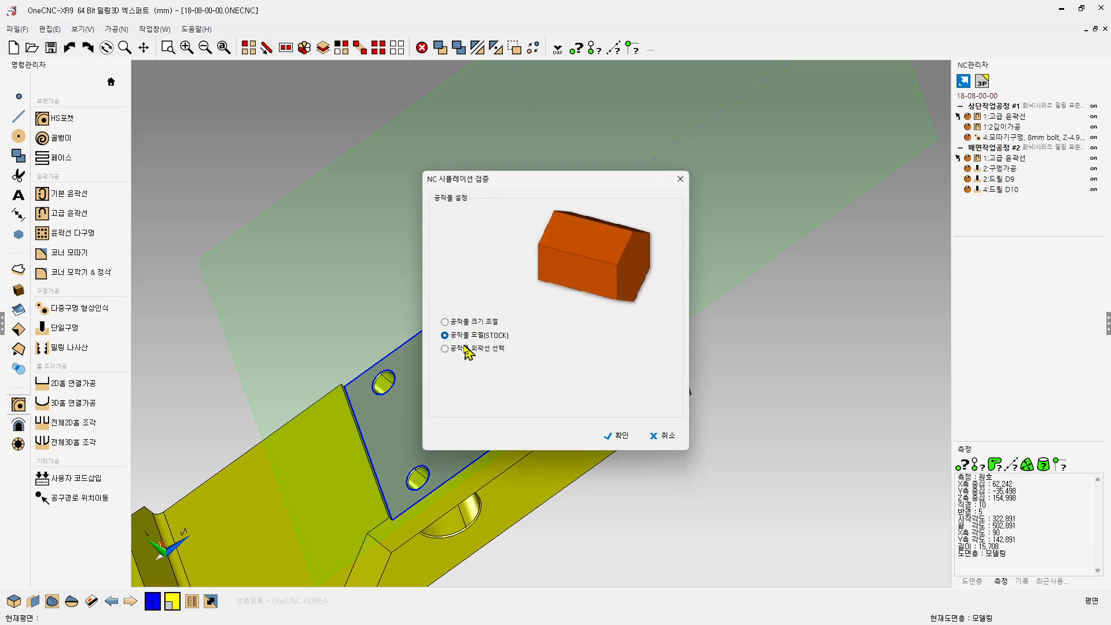
left_click(617, 436)
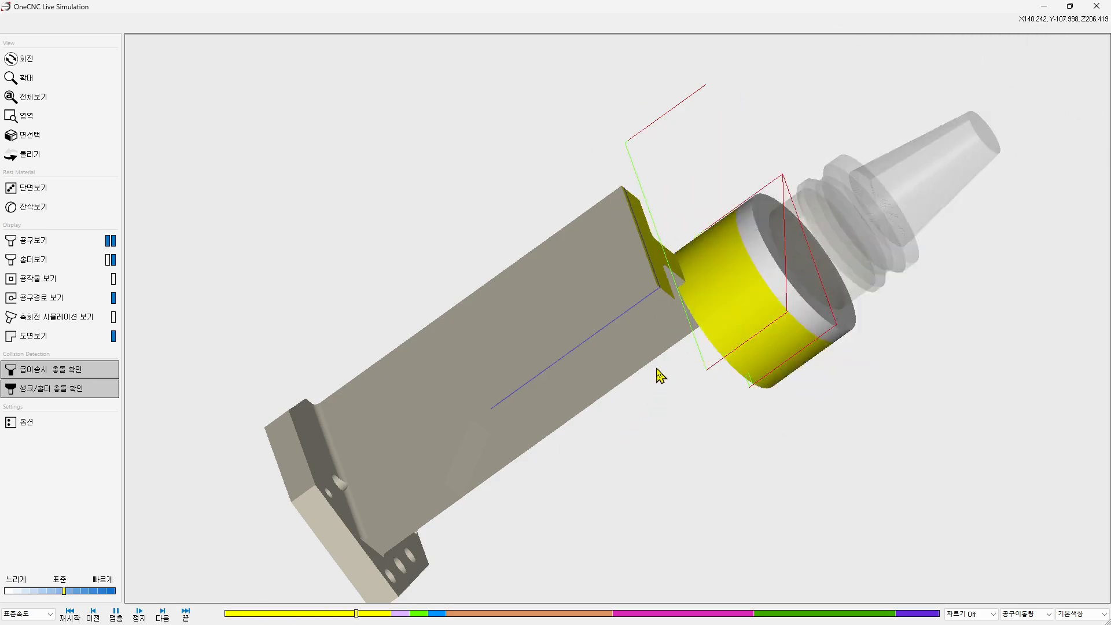
mouse_move(669, 335)
middle_mouse_down()
mouse_move(645, 330)
mouse_move(670, 344)
mouse_move(684, 332)
middle_mouse_up()
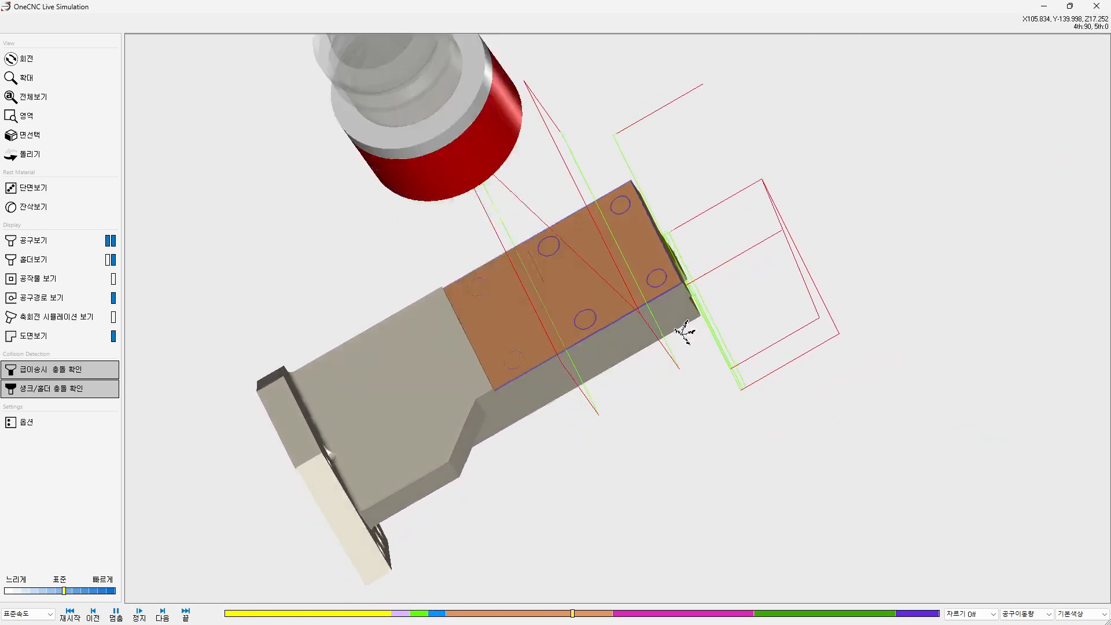
scroll(608, 319, "up", 3)
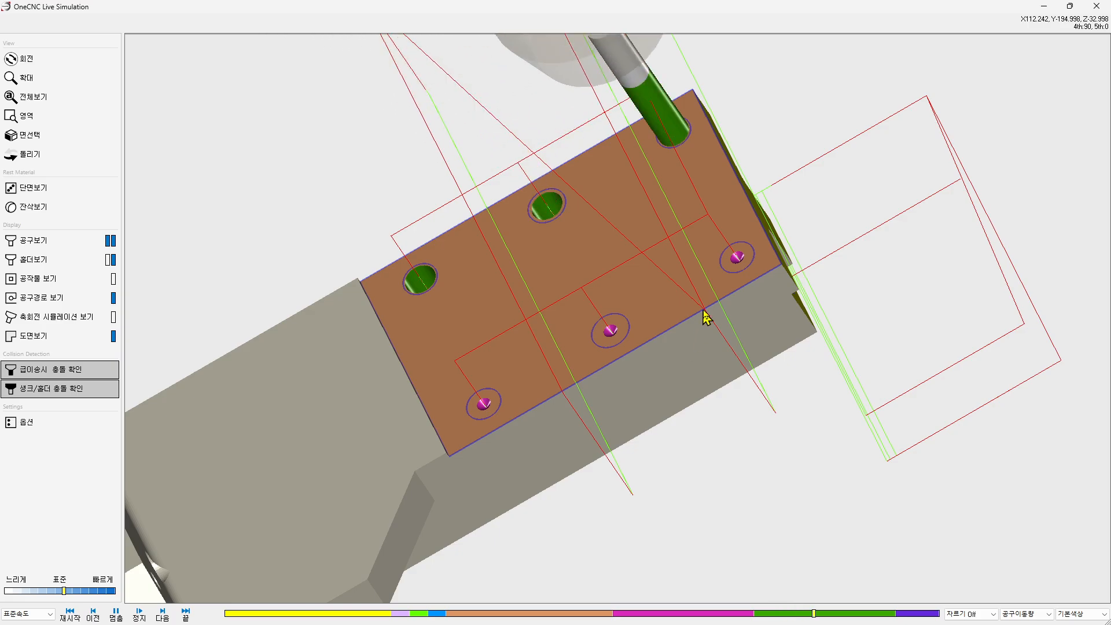
- Watch the back-face drilling simulation to the end, inspect the drilled holes from several directions, and close the simulation
scroll(711, 307, "down", 2)
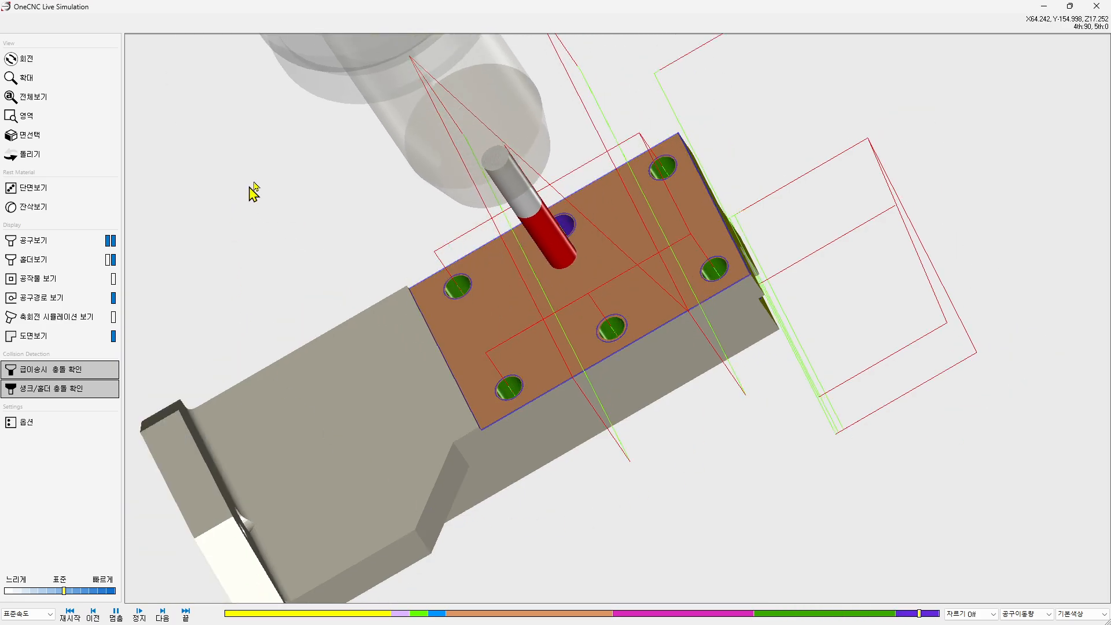
middle_click_drag(804, 237, 611, 283)
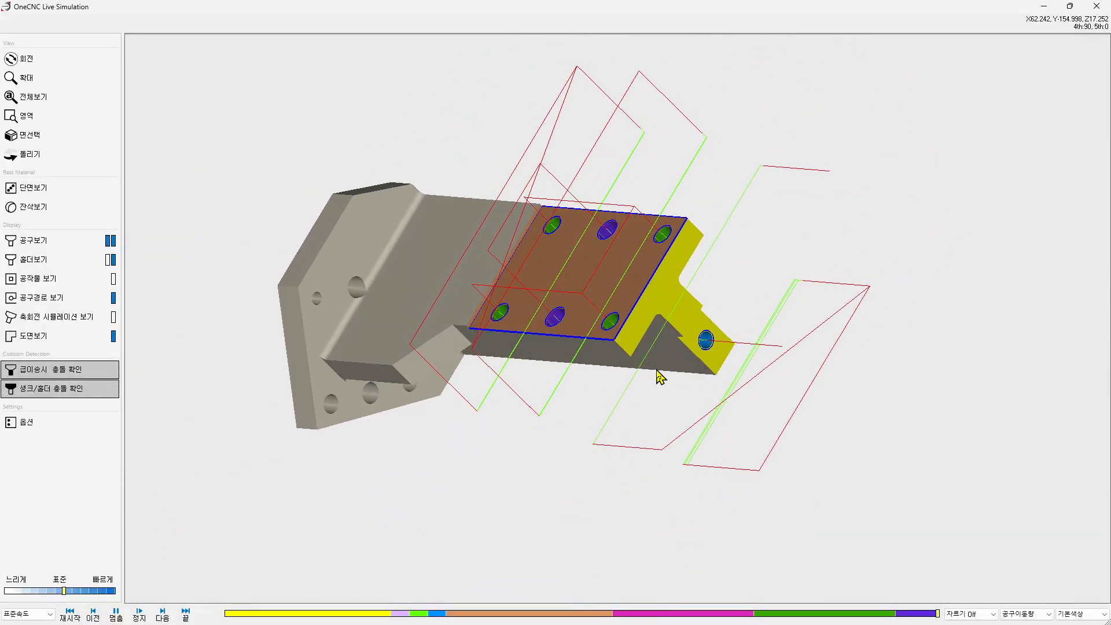
scroll(461, 301, "up", 5)
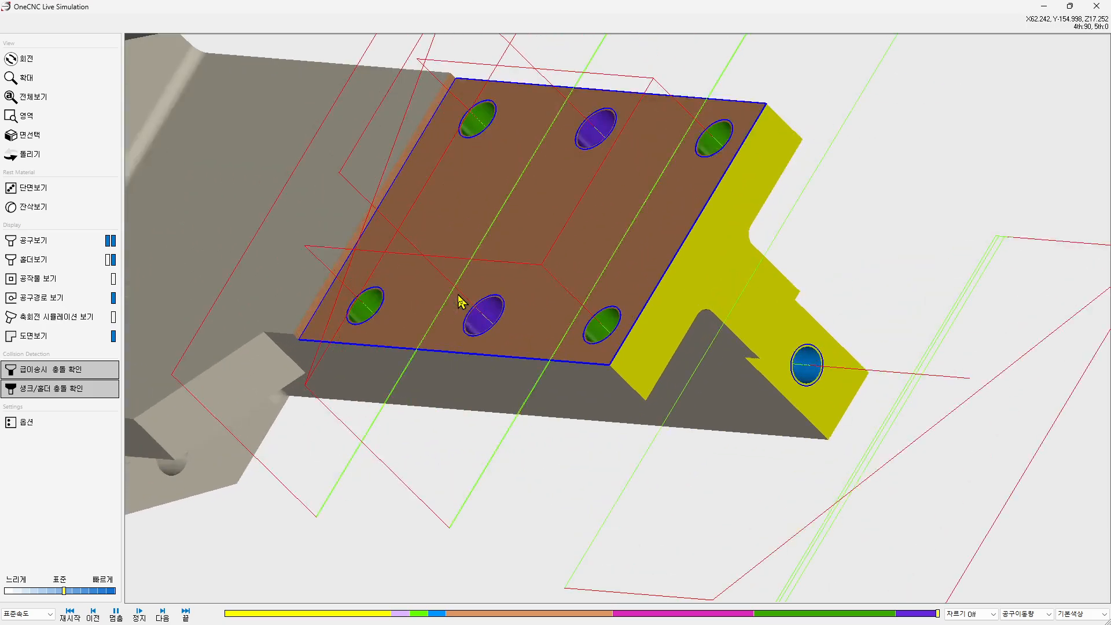
middle_click_drag(548, 308, 787, 231)
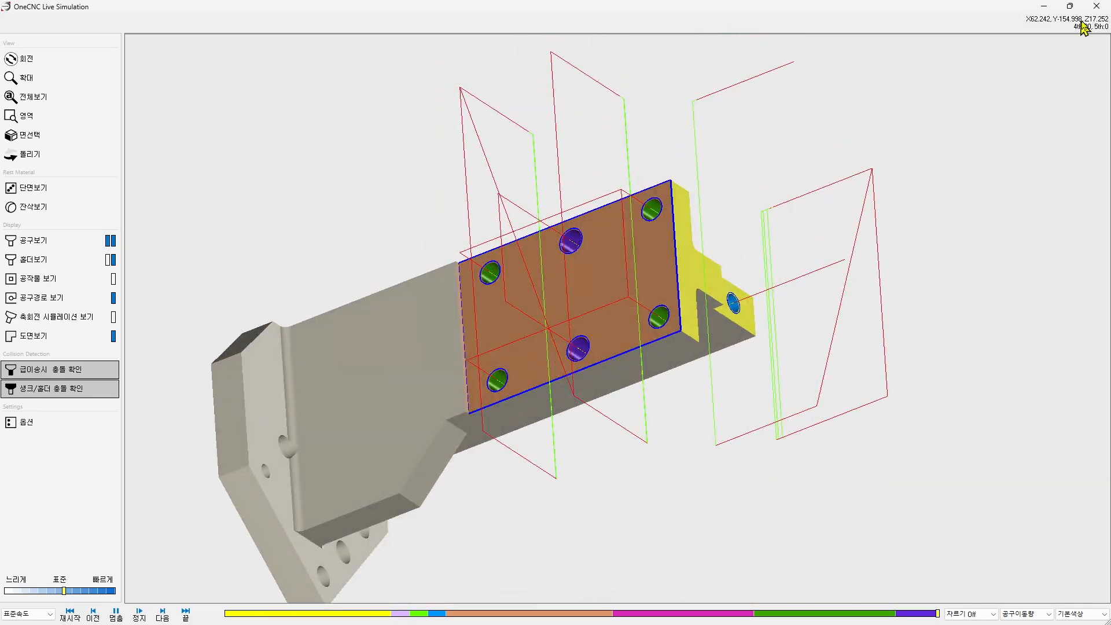
left_click(1101, 8)
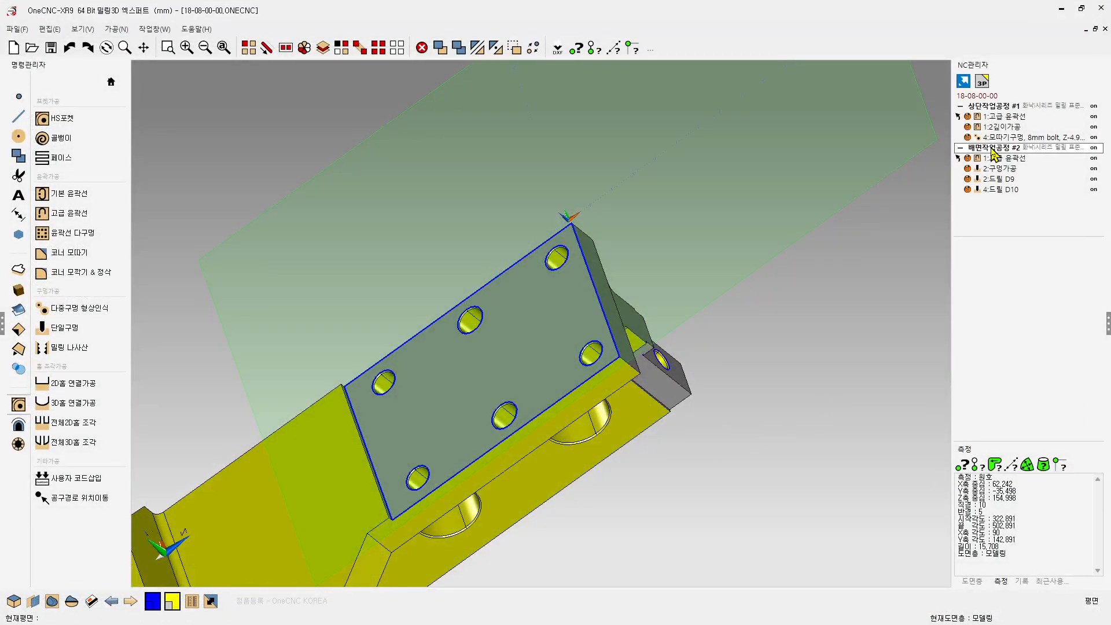
- Review the operation groups 상단작업공정 #1 and 배면작업공정 #2 by selecting each in turn, ending on 상단작업공정 #1
left_click(984, 107)
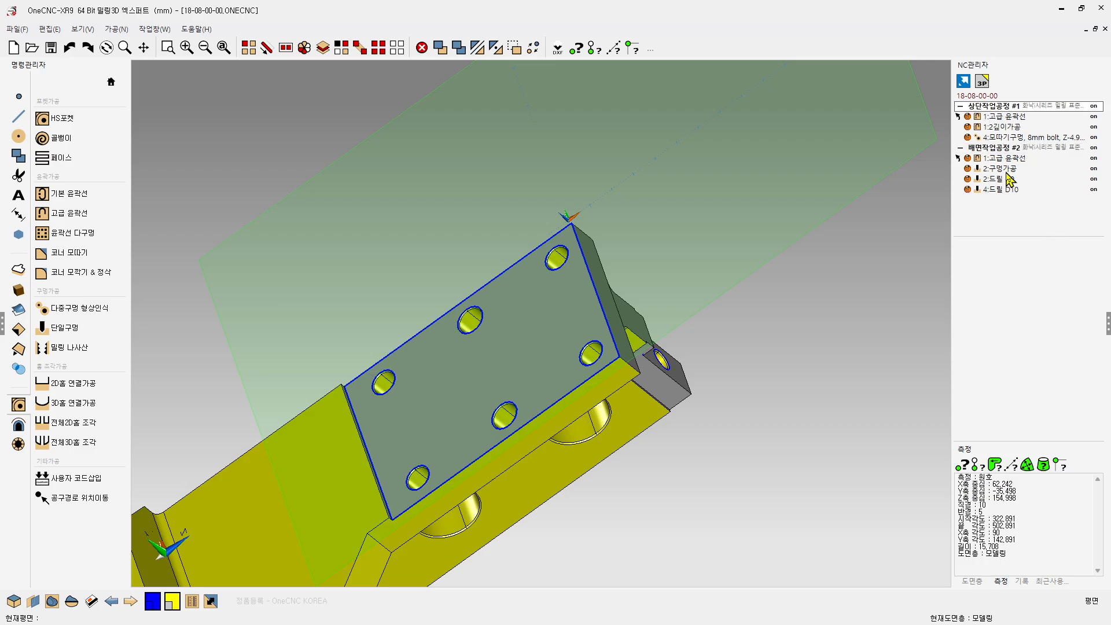
left_click(991, 149)
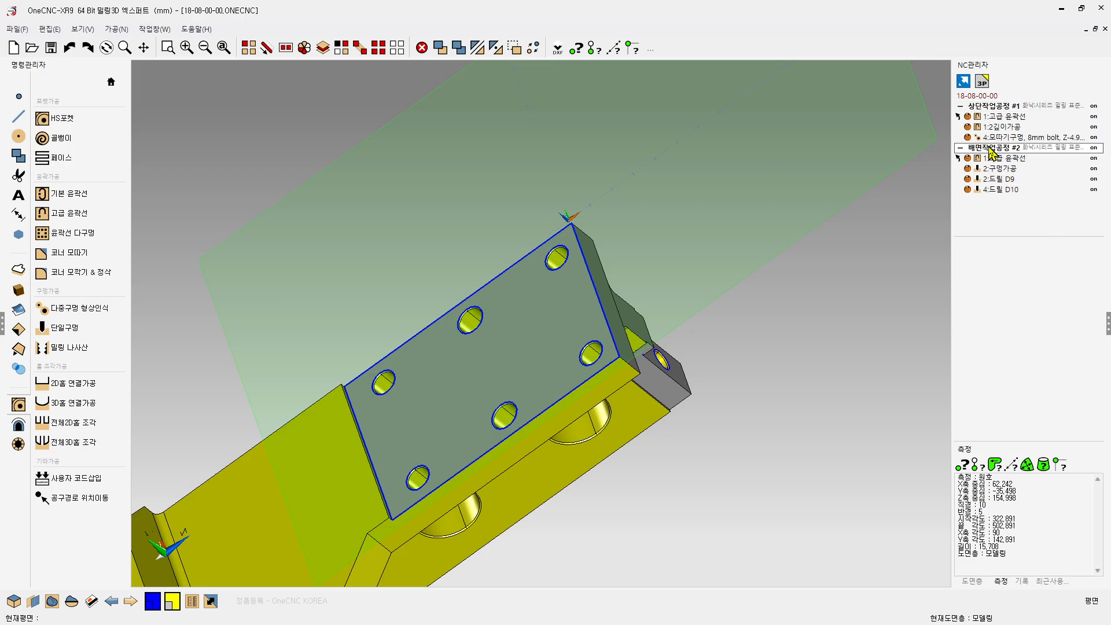
left_click(992, 109)
- Examine the bracket's back face and the side with the three large round holes from several directions
scroll(737, 197, "down", 2)
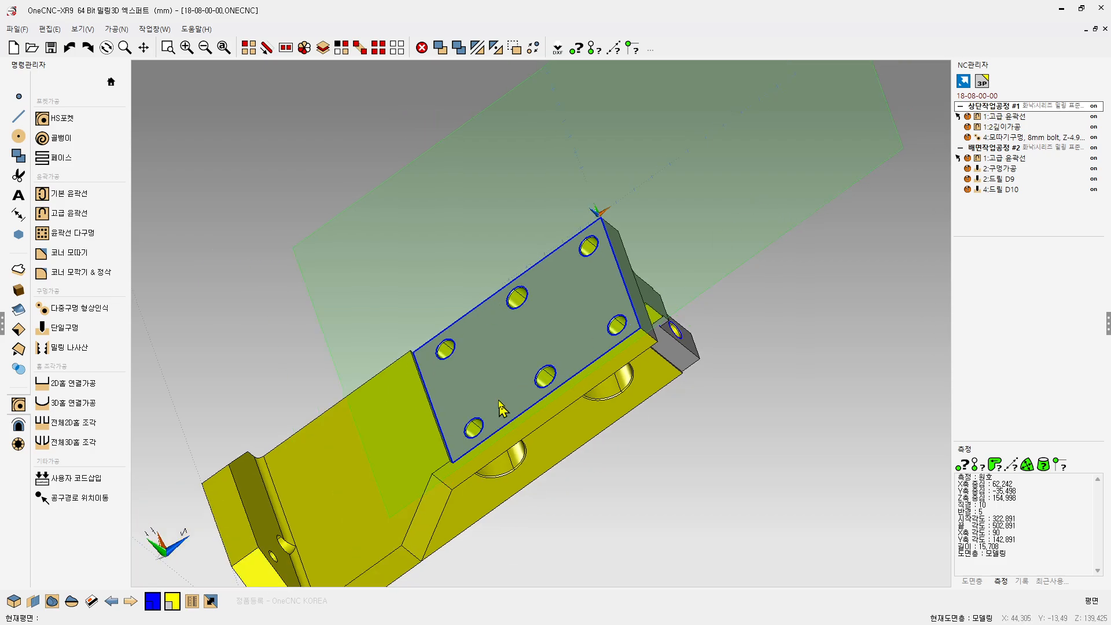
scroll(528, 349, "up", 5)
scroll(528, 348, "down", 1)
middle_click_drag(612, 324, 616, 350)
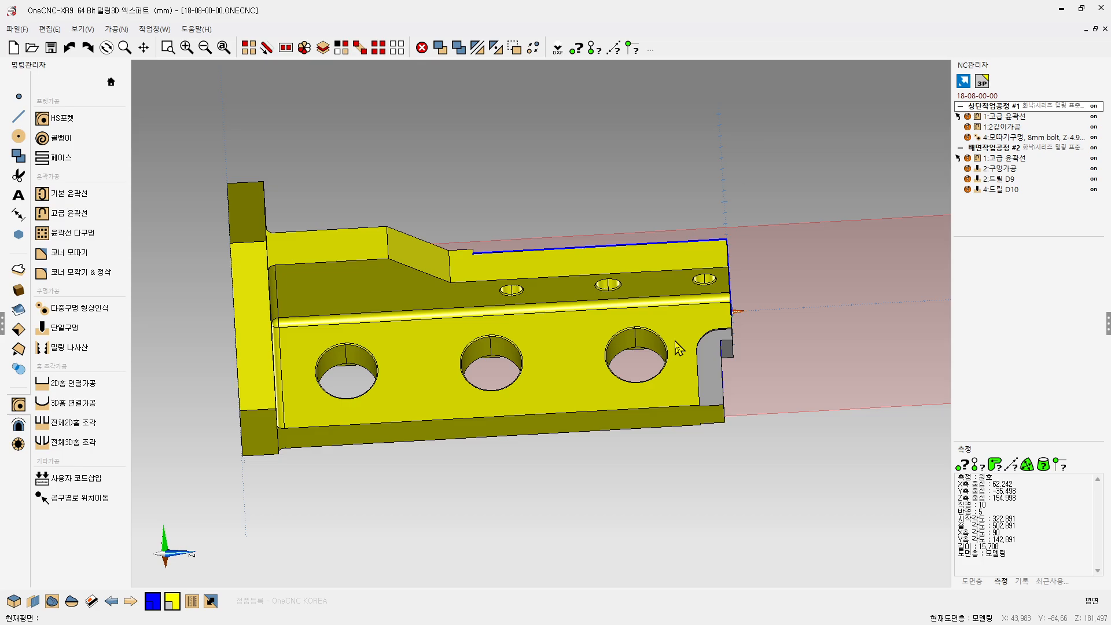
scroll(469, 334, "up", 4)
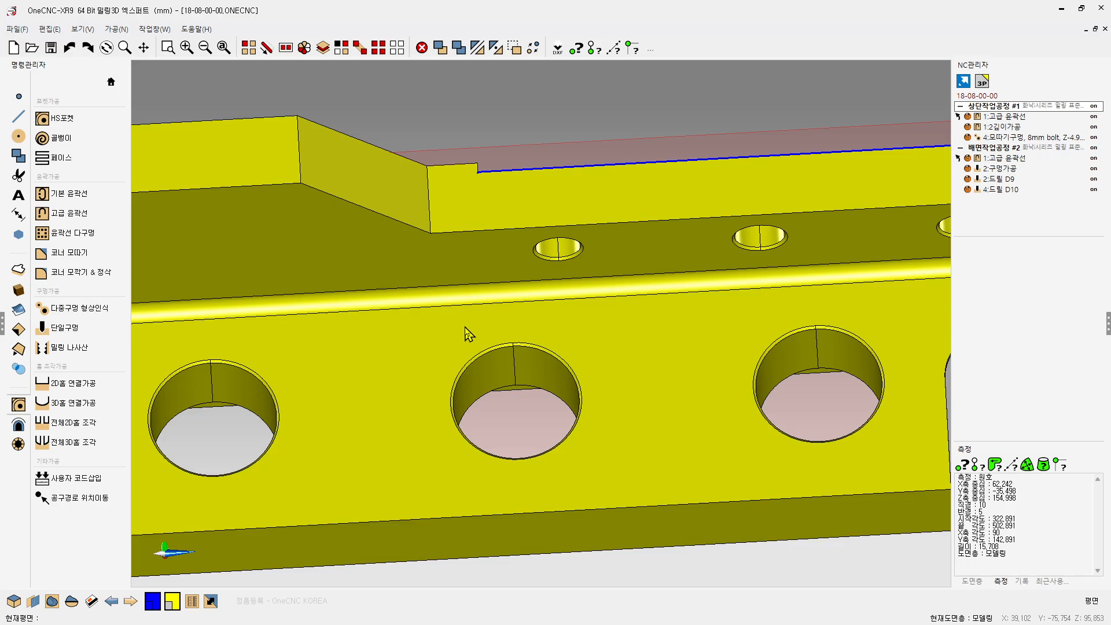
scroll(470, 335, "down", 3)
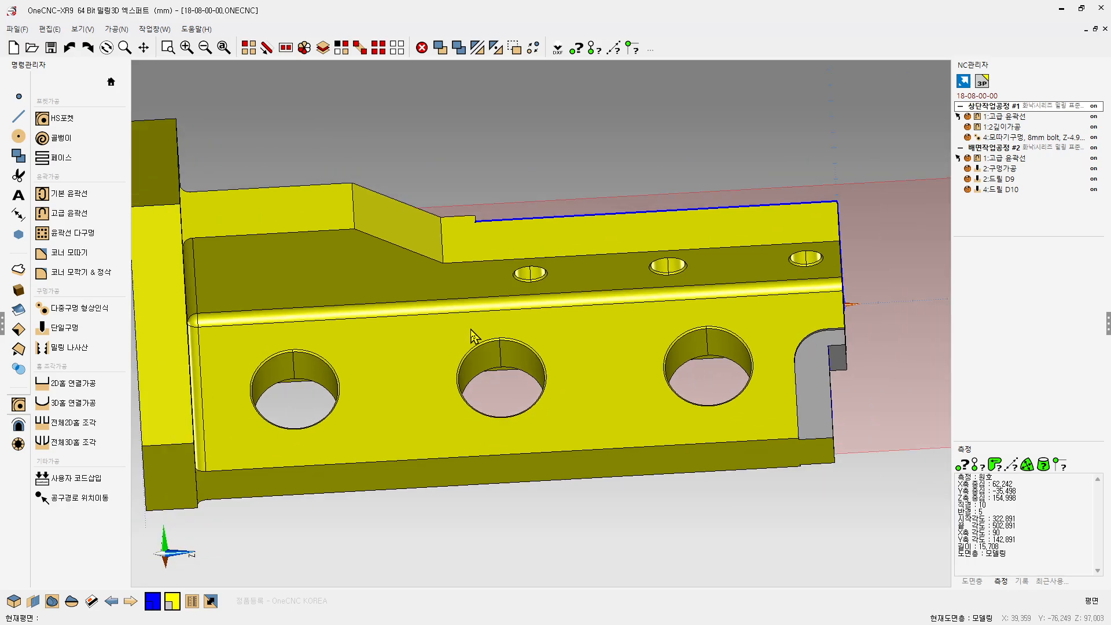